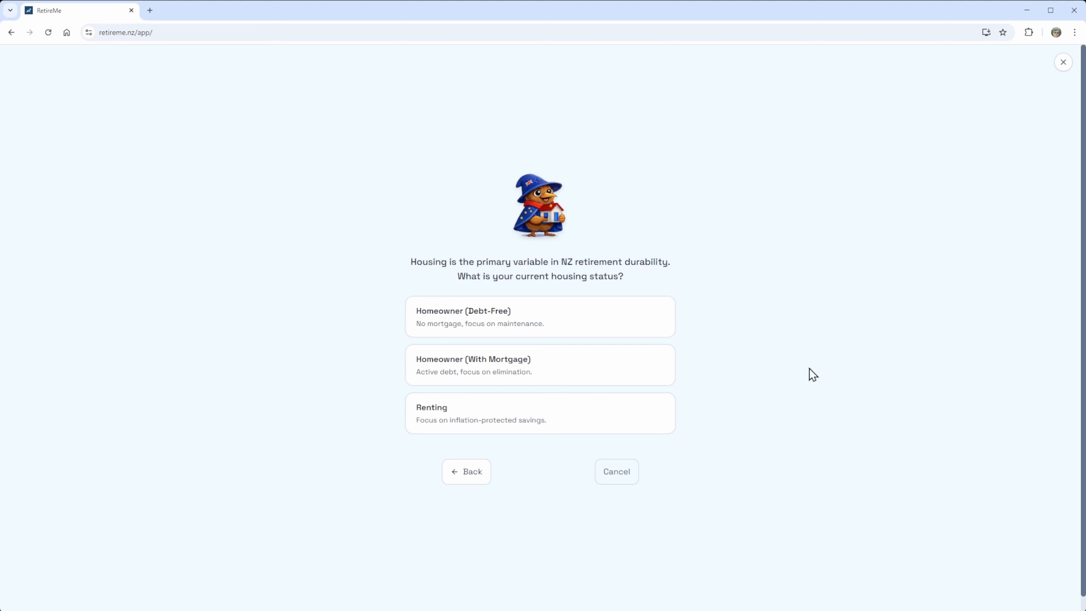
Step: Choose Homeowner (With Mortgage) as the housing status and continue to the plan builder with the recommended template
click(520, 367)
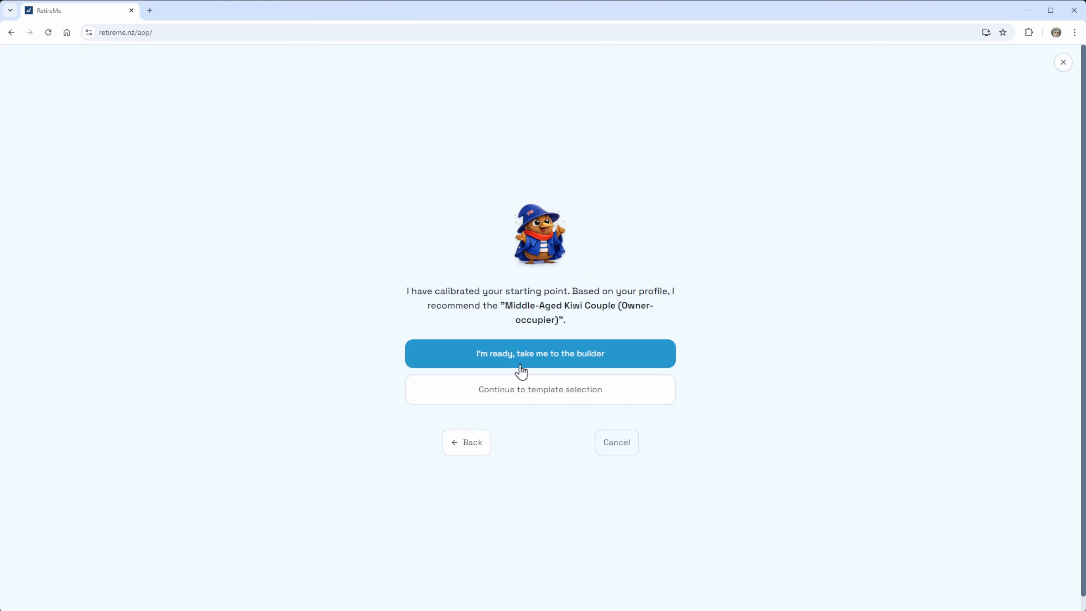
click(523, 363)
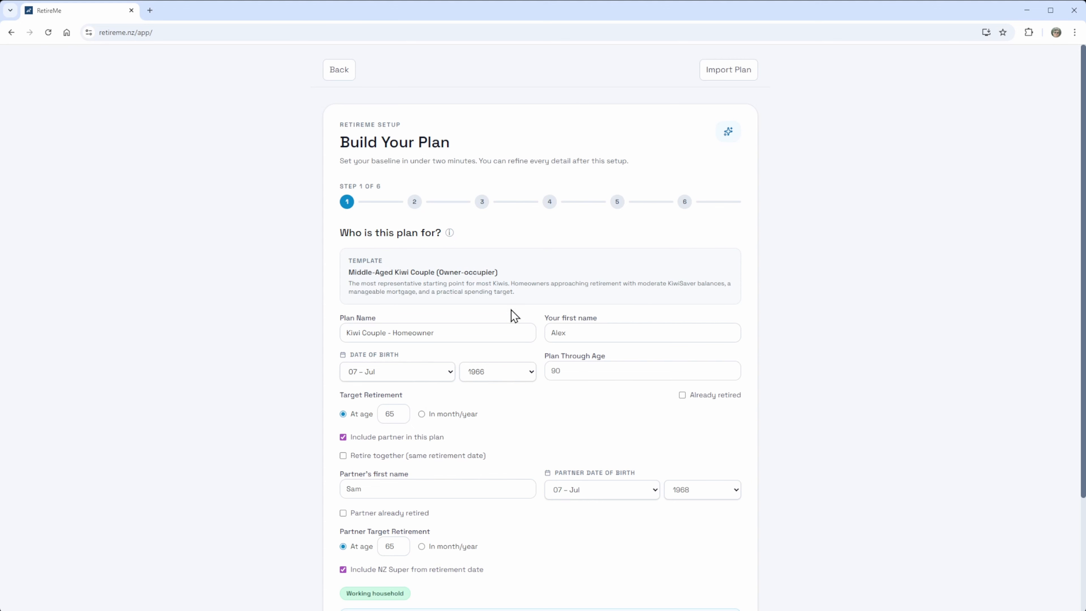
Step: Name the plan "My First Plan" and go through the first name, date of birth and plan-through age fields
drag(459, 332, 335, 334)
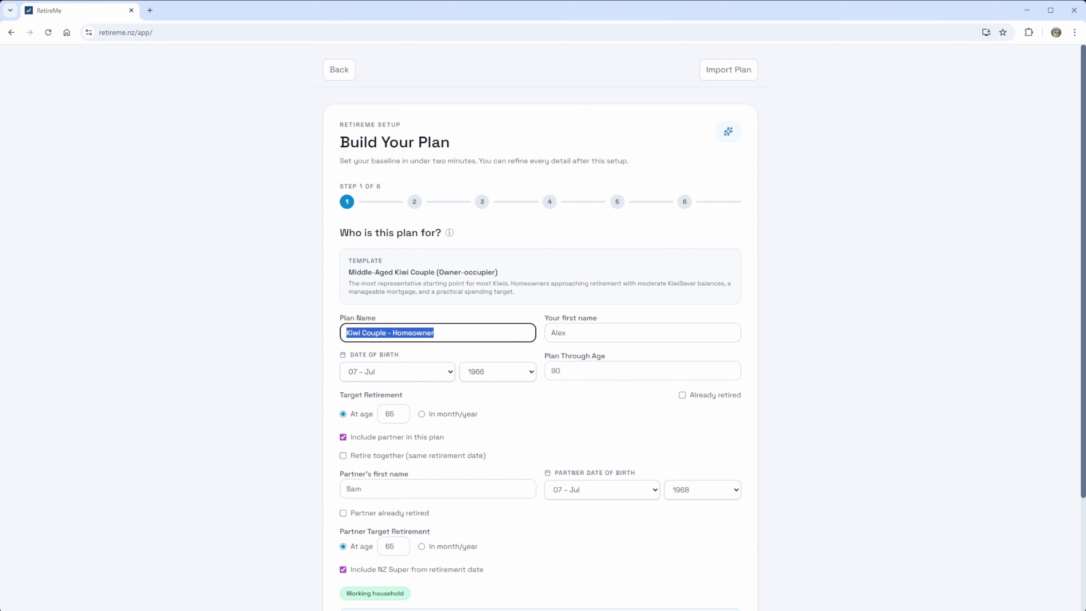
text(My First Plan)
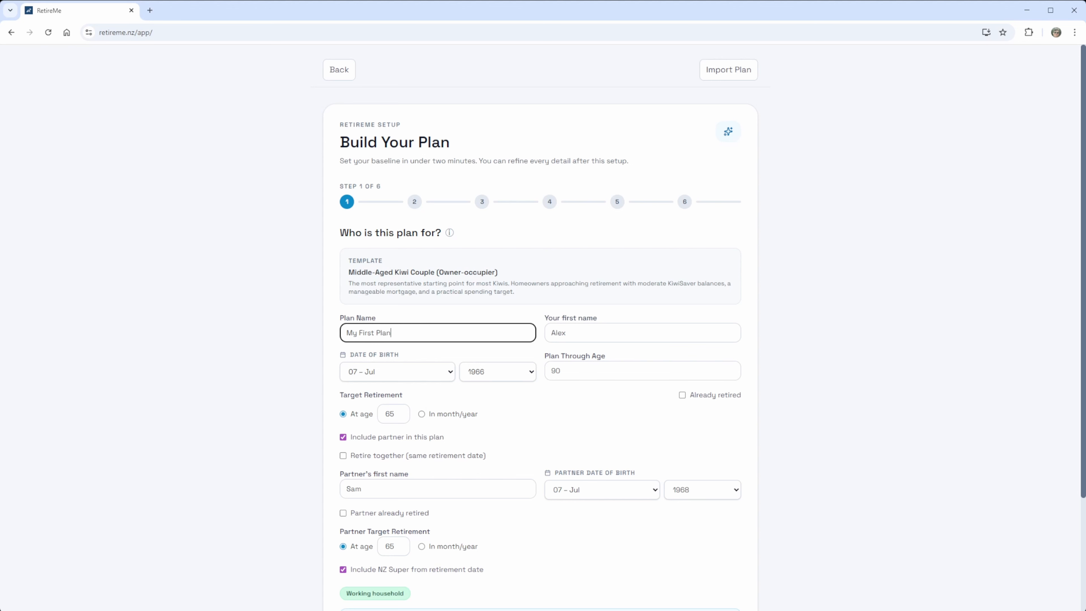
click(604, 337)
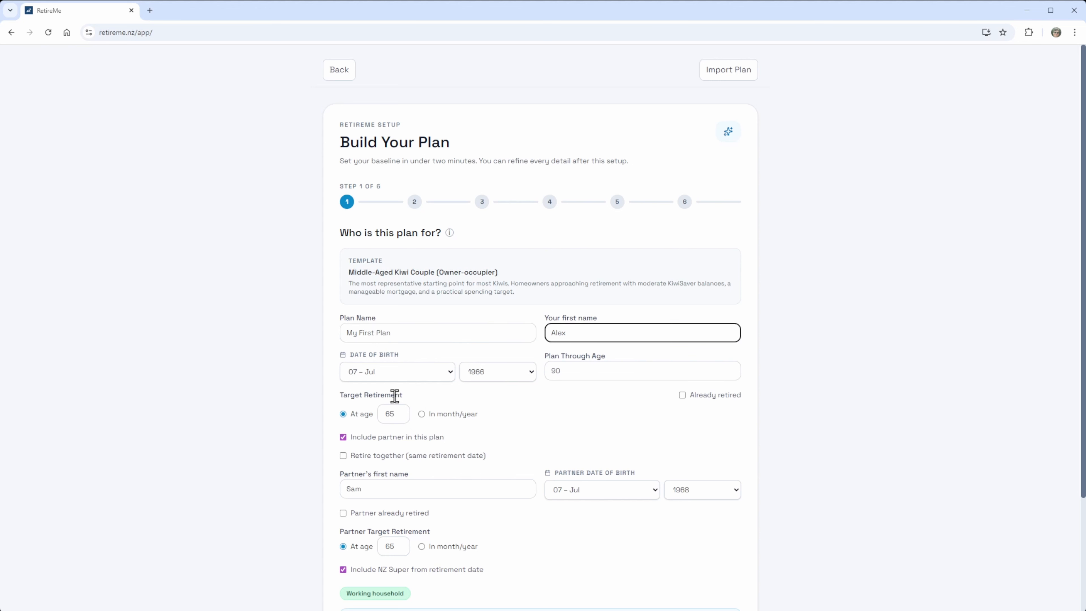
click(382, 380)
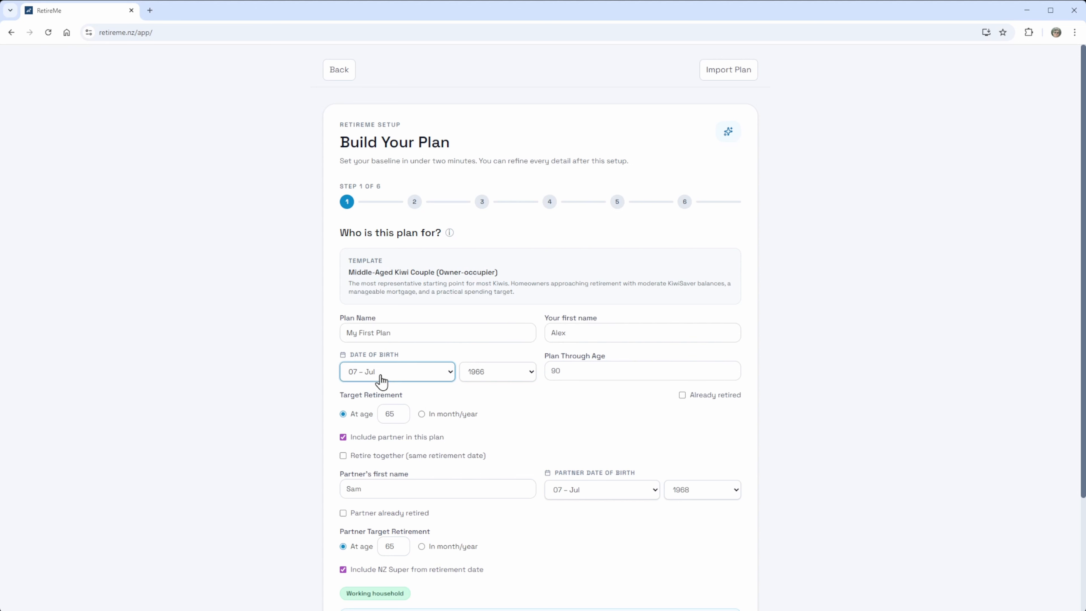
click(524, 382)
click(580, 372)
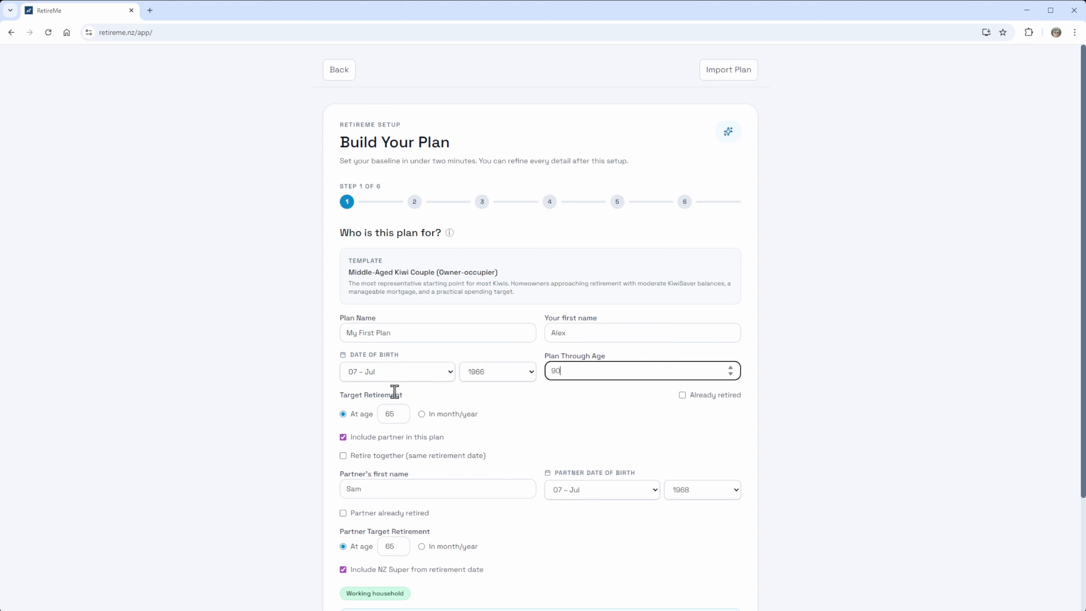
Step: Set the target retirement age to 60 with both partners retiring together, and continue to the income setup
drag(387, 413, 402, 419)
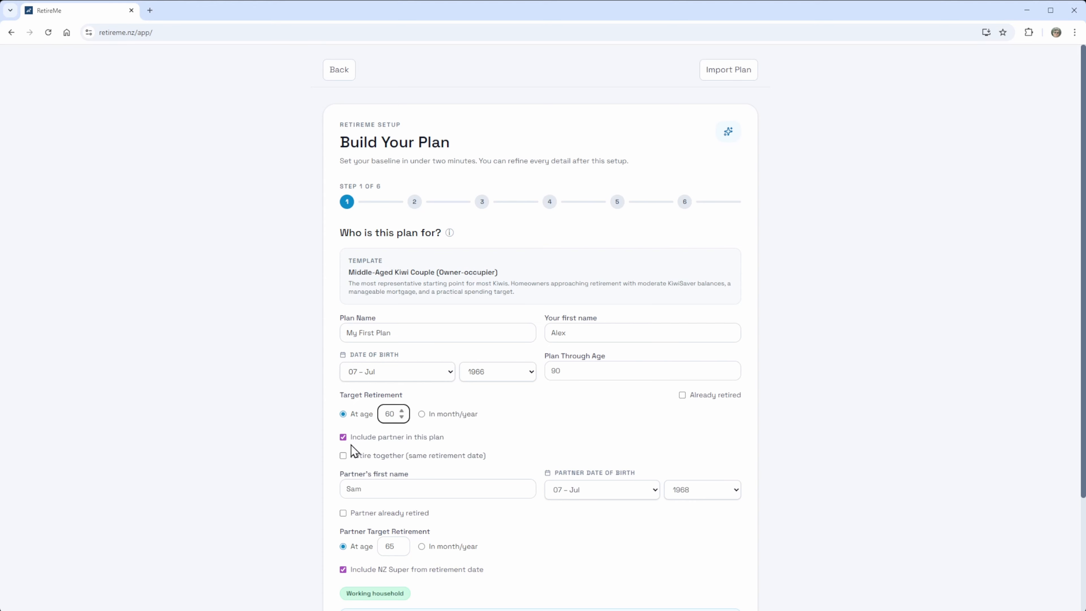
scroll(351, 449, down, 2)
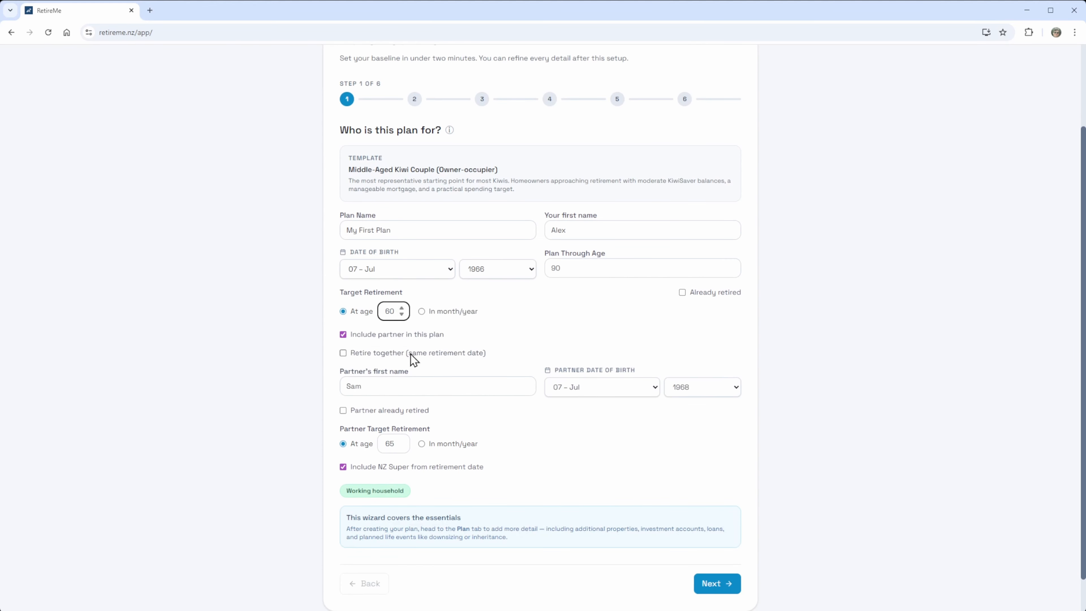
click(344, 353)
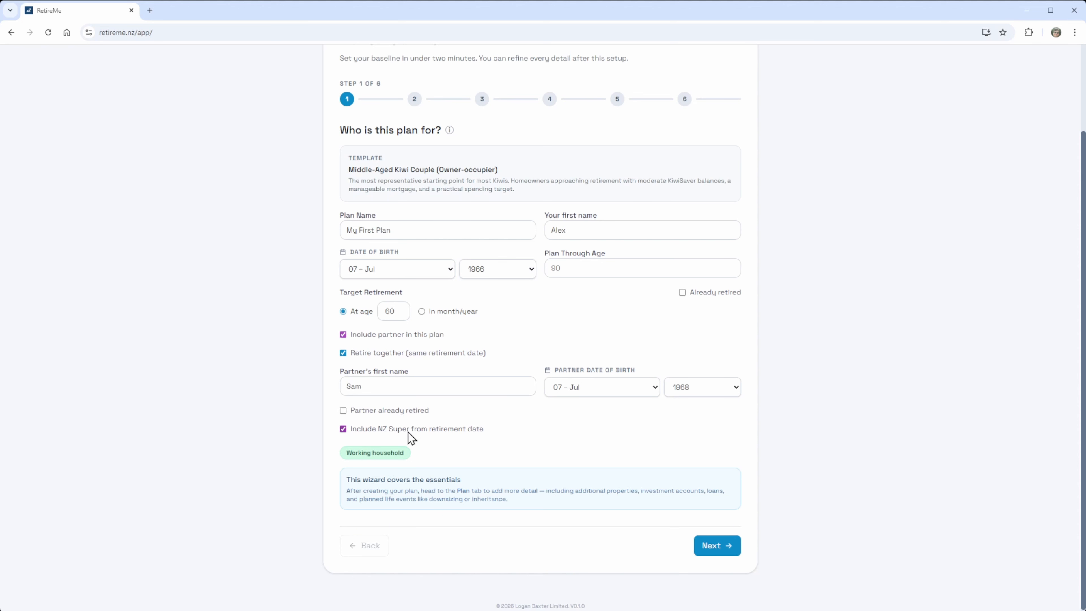
click(710, 545)
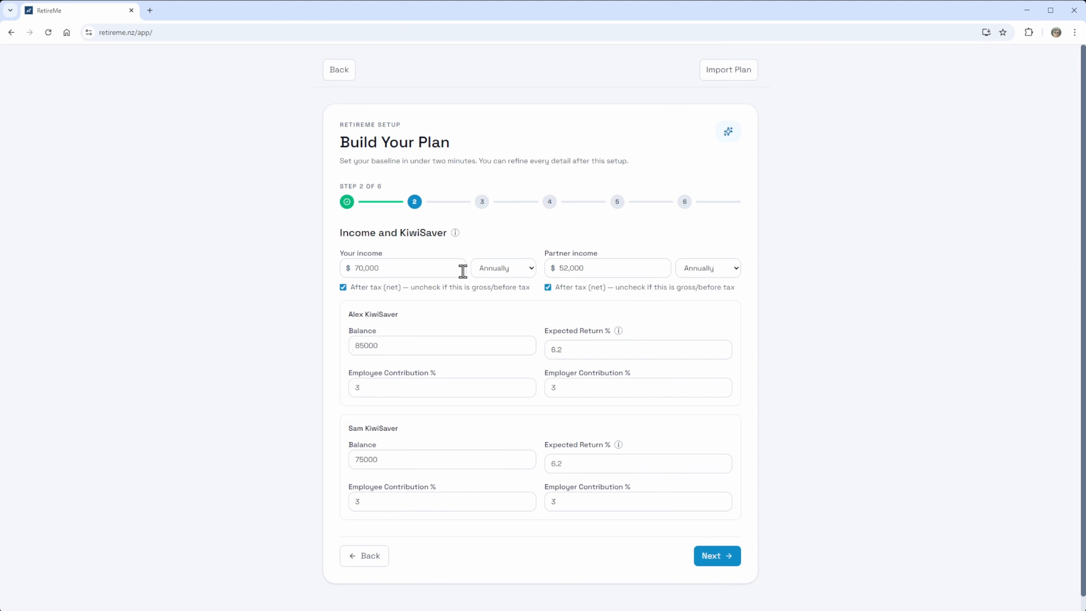
Step: Change the pay frequency of both the main and the partner income to Fortnightly
click(414, 269)
click(496, 273)
click(501, 295)
click(405, 268)
drag(405, 268, 351, 268)
click(410, 266)
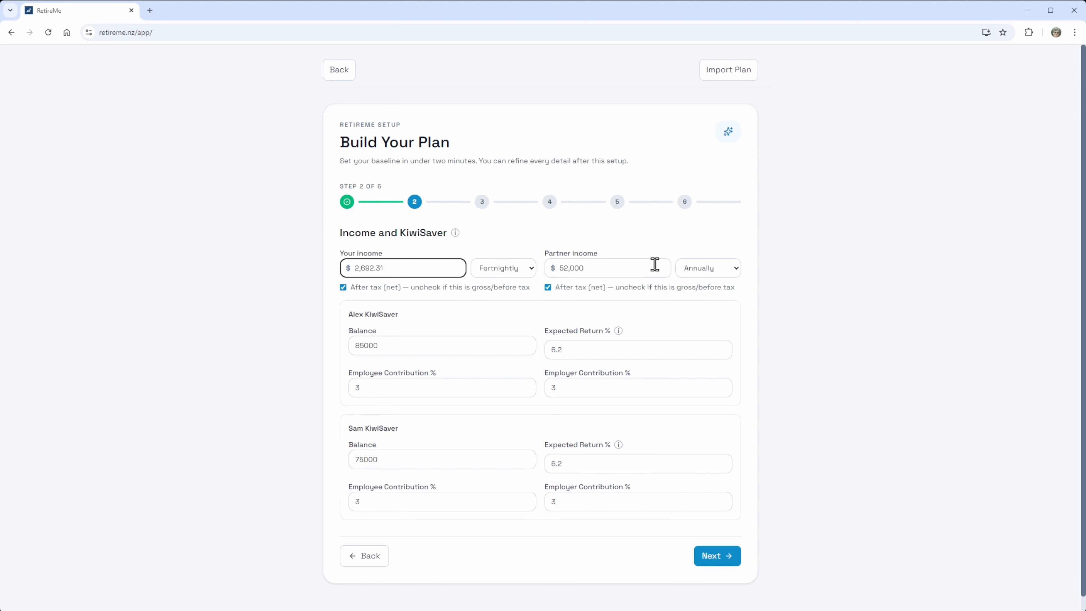
click(701, 274)
click(706, 296)
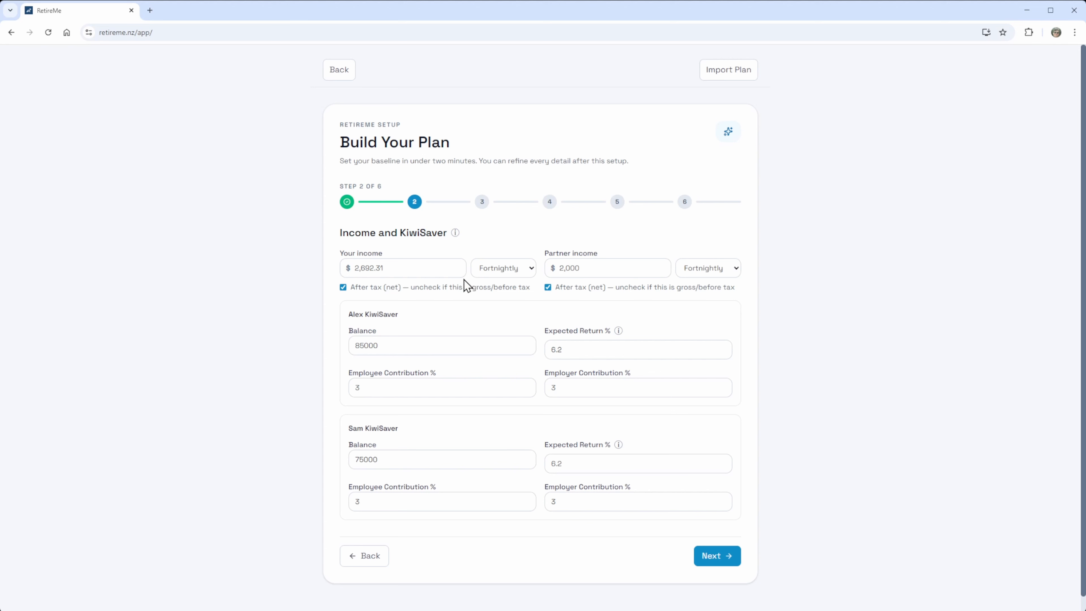
Step: Set the expected return of the plan holder's KiwiSaver to 5.5%
click(403, 347)
click(617, 349)
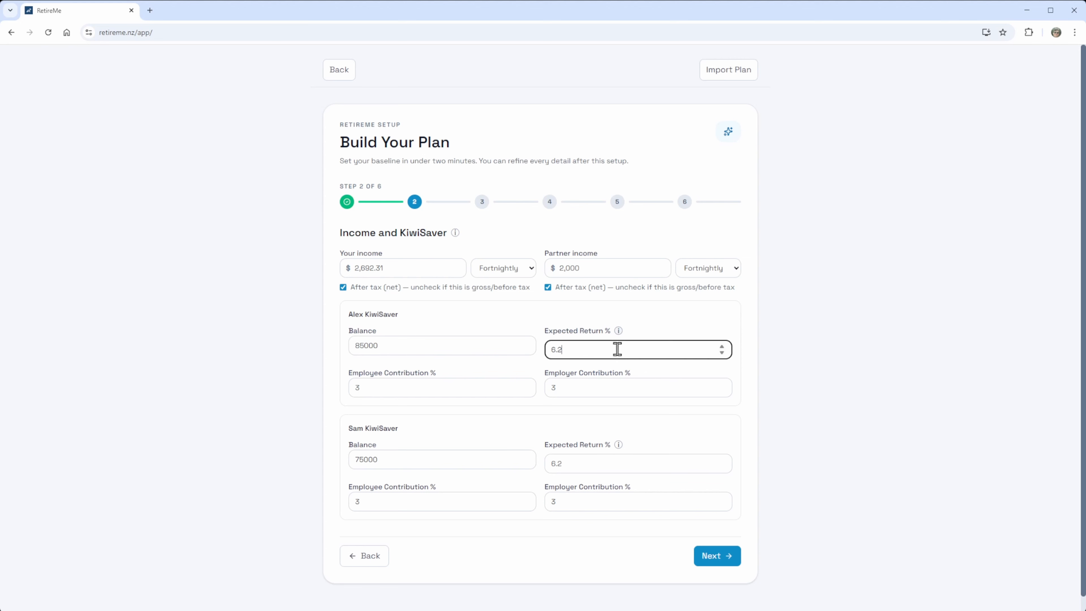
key(ctrl+a)
text(5)
key(Tab)
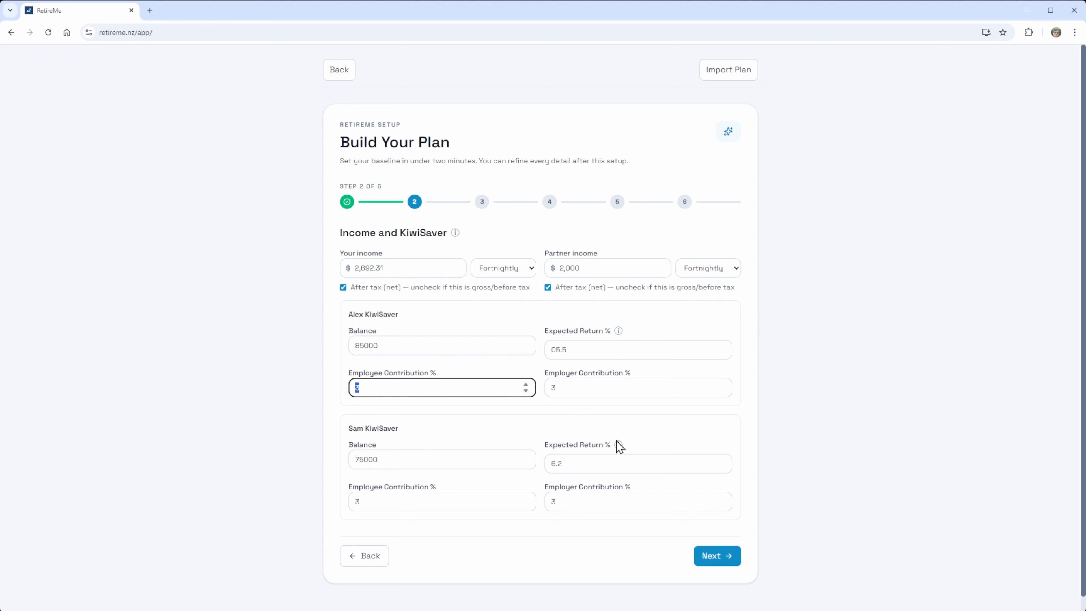
Step: Set the expected return of the partner's KiwiSaver to 5.5% and continue to the assets and home setup
scroll(490, 405, down, 1)
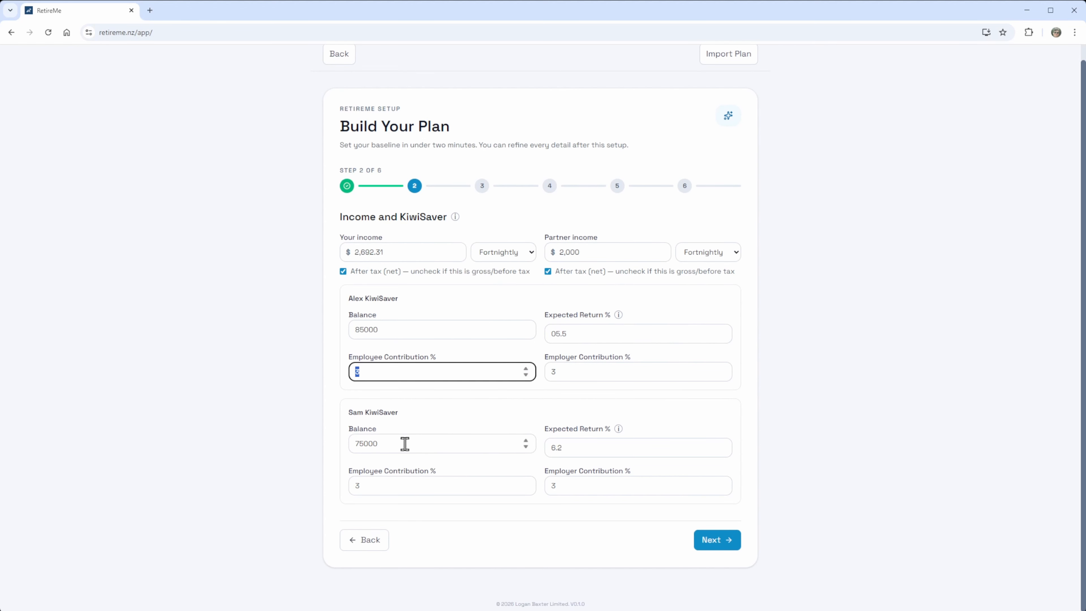
click(590, 448)
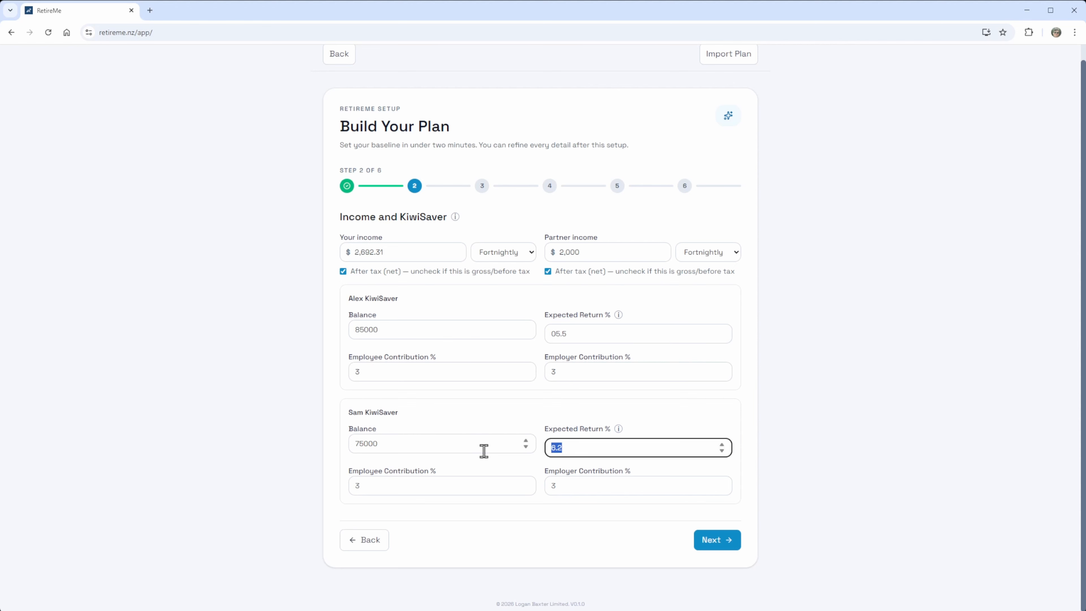
text(5.5)
click(456, 474)
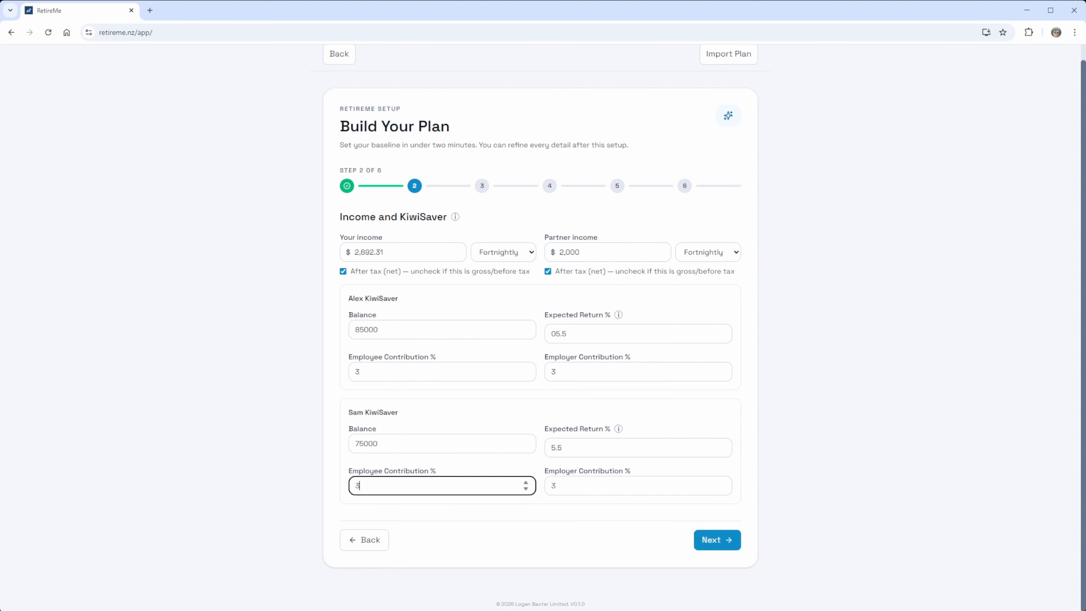
click(713, 543)
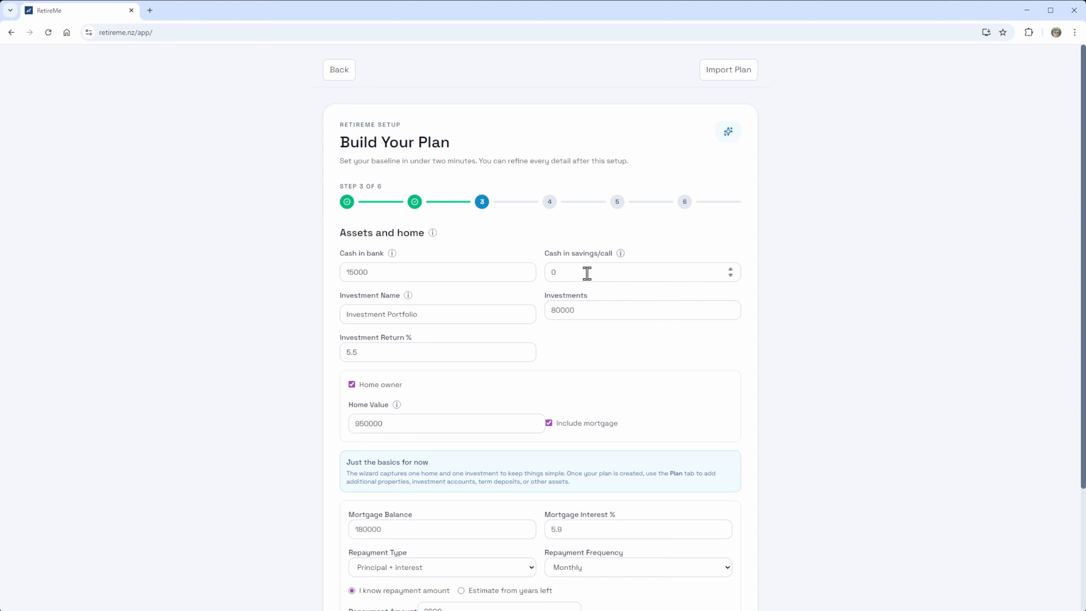
Step: Set the cash in bank to 2000 and the cash in savings/call to 2500
scroll(588, 273, down, 3)
scroll(595, 284, up, 2)
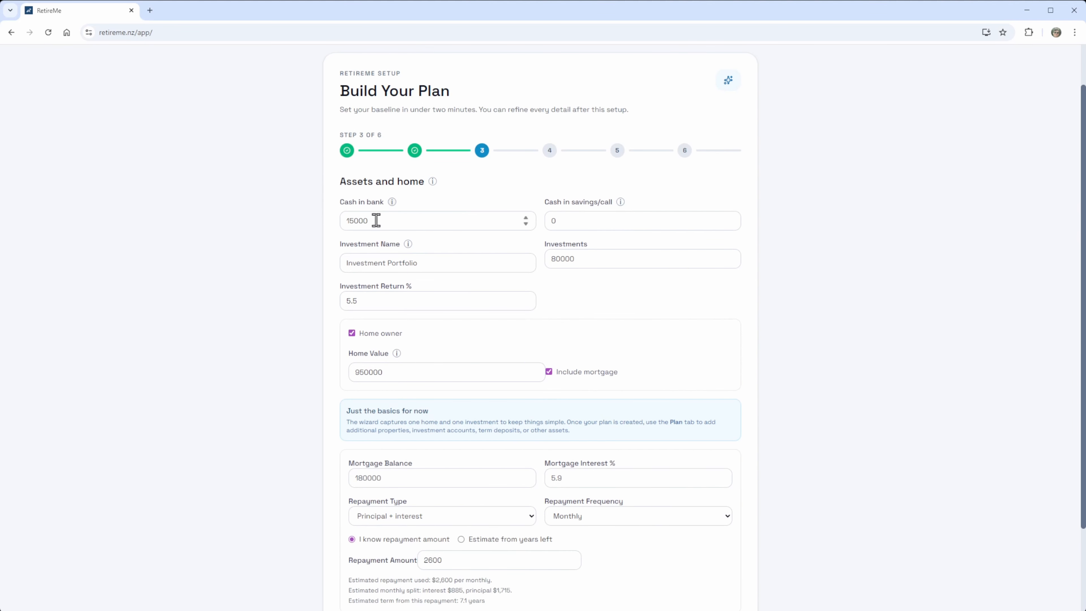
drag(354, 221, 322, 277)
key(BackSpace)
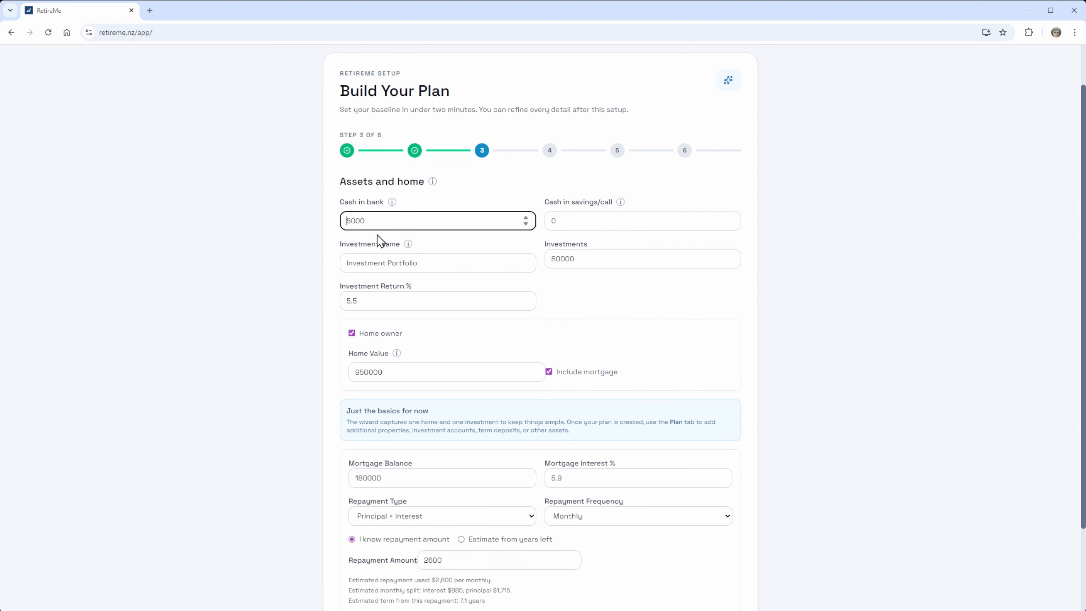
drag(574, 221, 535, 219)
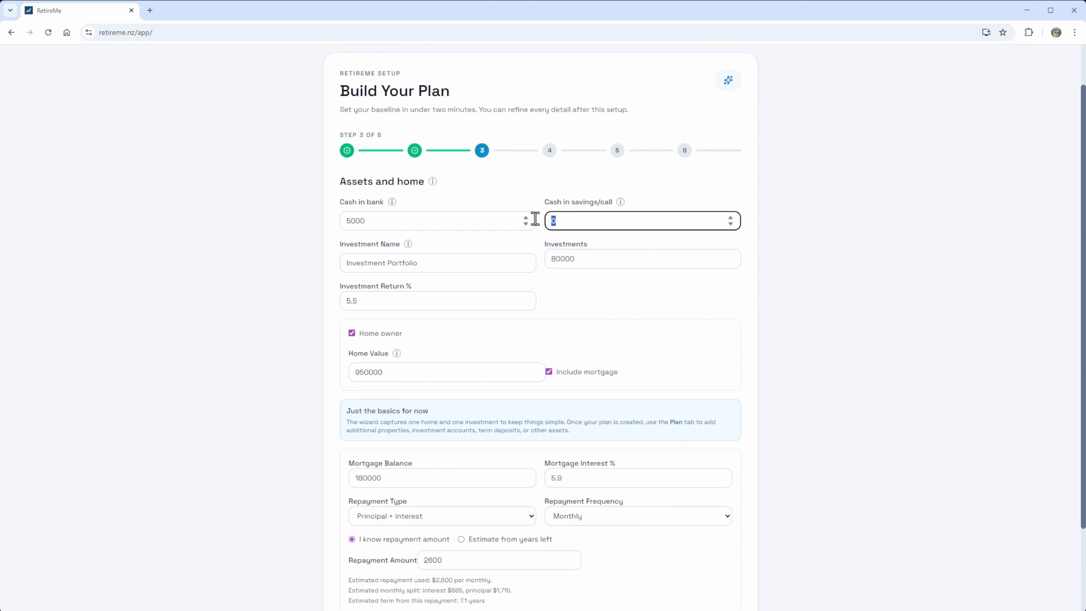
text(2500)
drag(356, 221, 312, 240)
text(2)
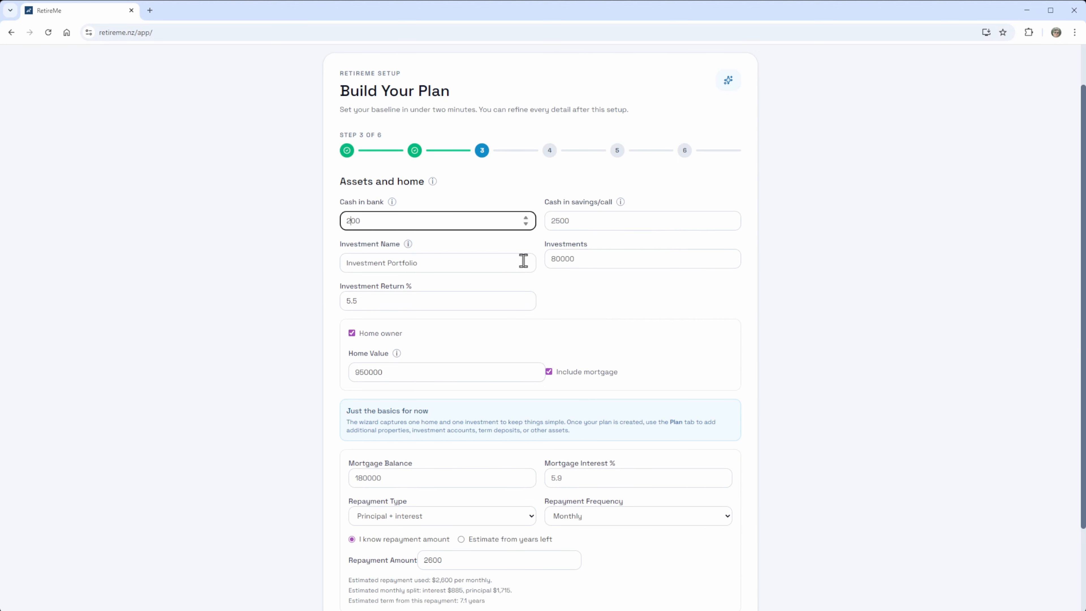
text(0)
click(759, 326)
Step: Set the value of the investments to 50000
click(433, 261)
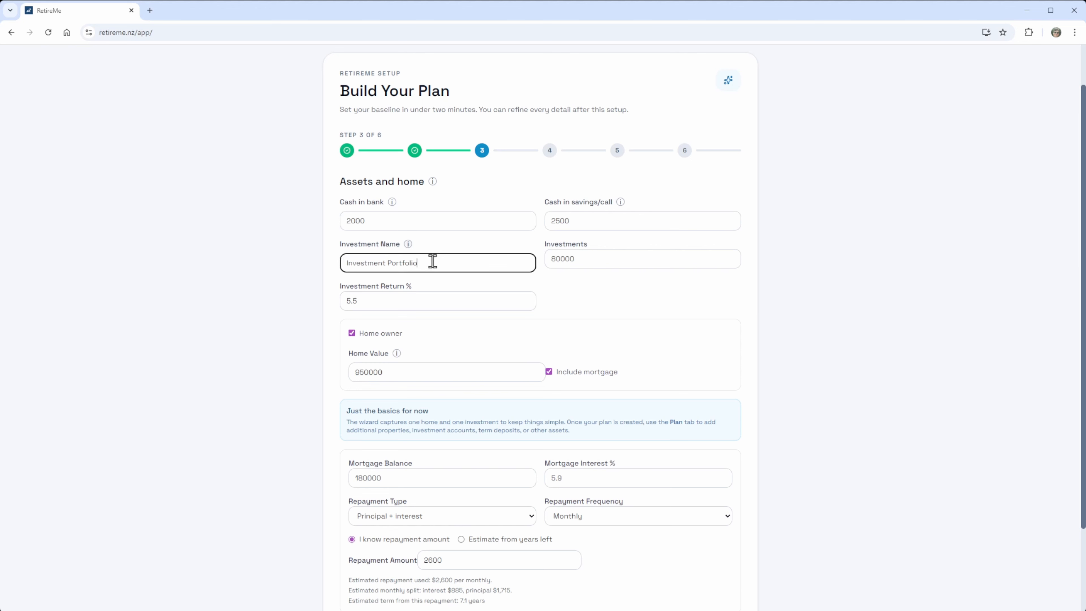
drag(433, 261, 314, 267)
click(603, 258)
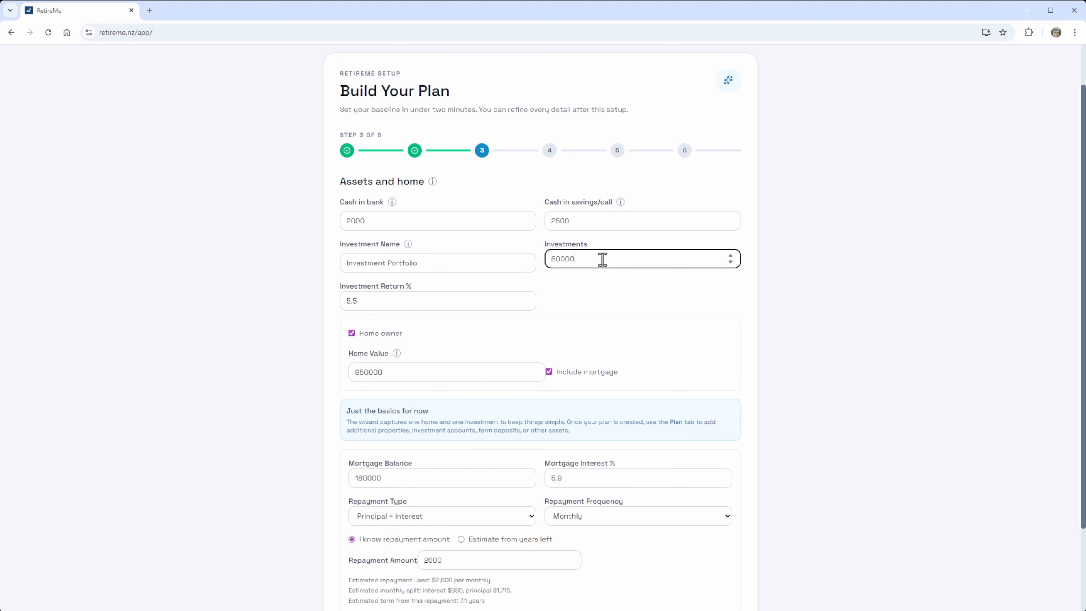
drag(556, 264, 484, 312)
text(5)
click(650, 292)
Step: Rename the investment as "Call Account"
drag(468, 262, 278, 269)
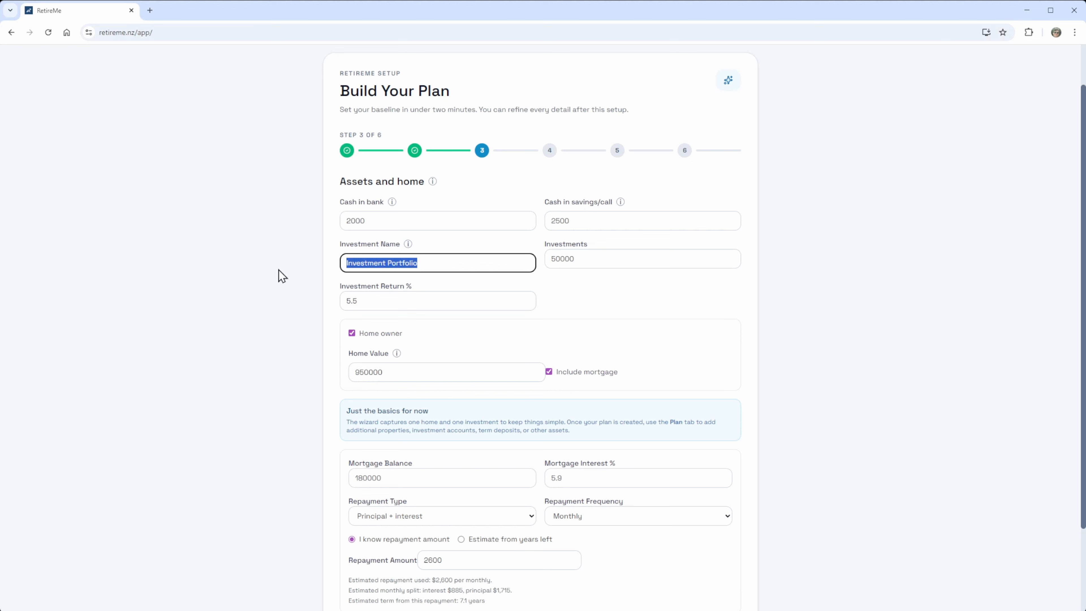
text(Savings Account)
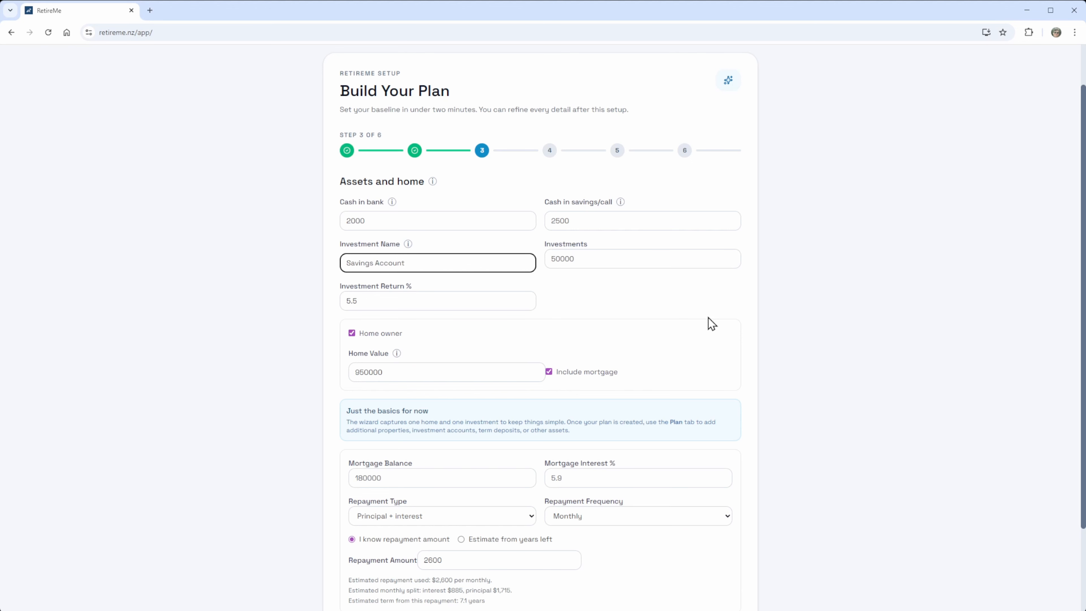
click(641, 306)
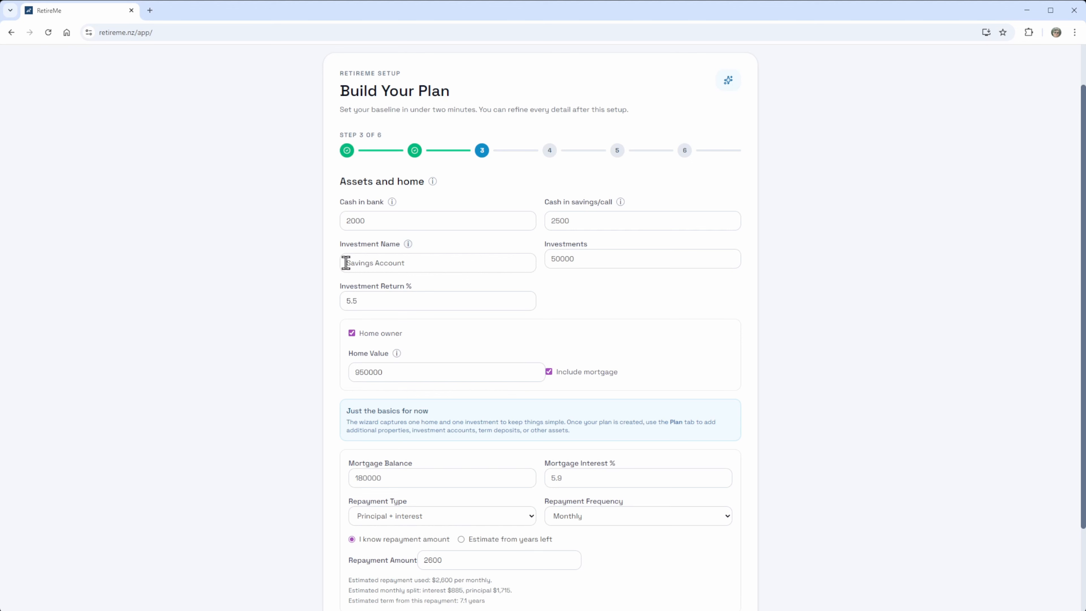
drag(347, 262, 373, 263)
text(CaLL)
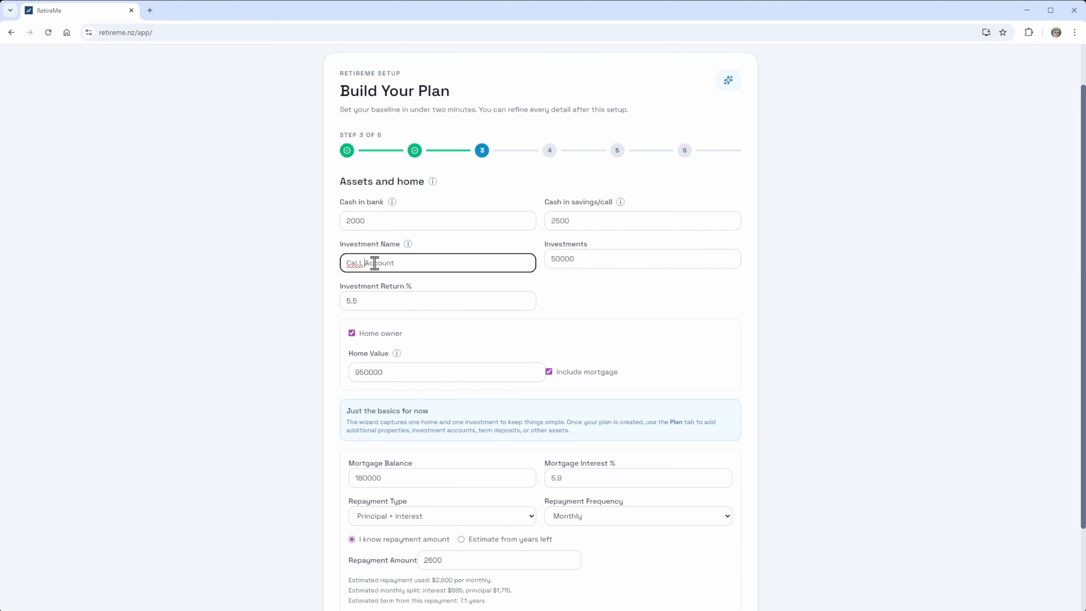
drag(356, 261, 363, 261)
text(ll)
click(662, 290)
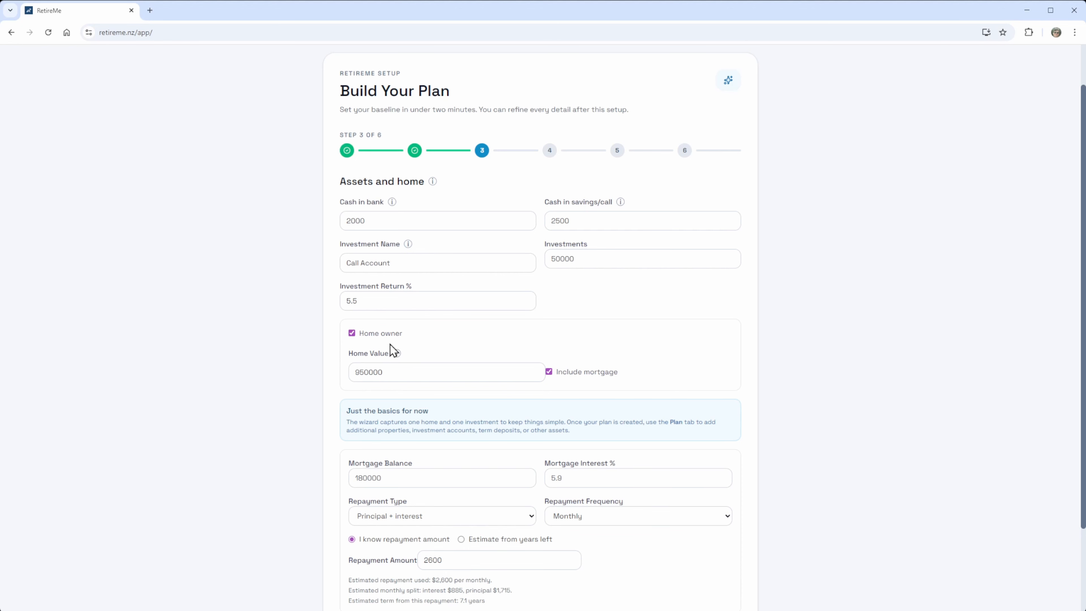
Step: Set the mortgage interest to 5.0% and the mortgage repayment frequency to Fortnightly
drag(383, 372, 356, 372)
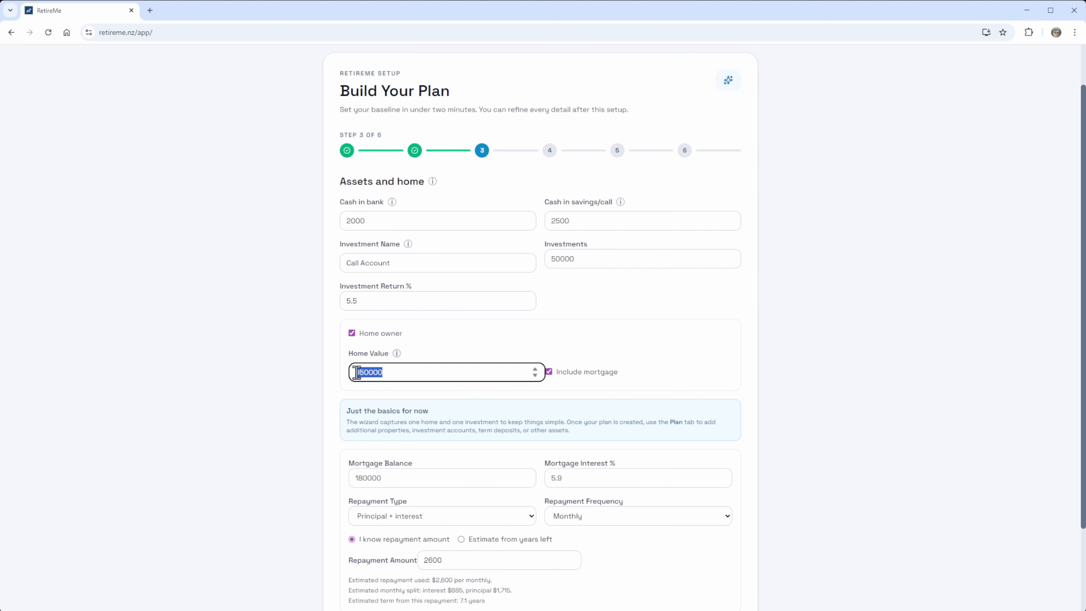
click(697, 369)
scroll(677, 361, down, 3)
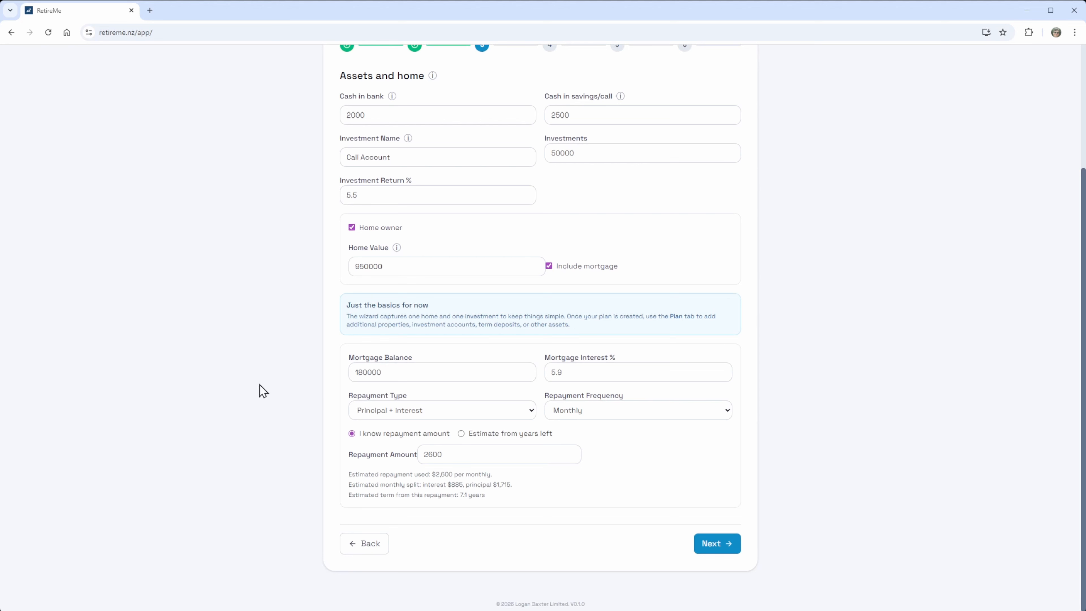
click(413, 374)
click(572, 374)
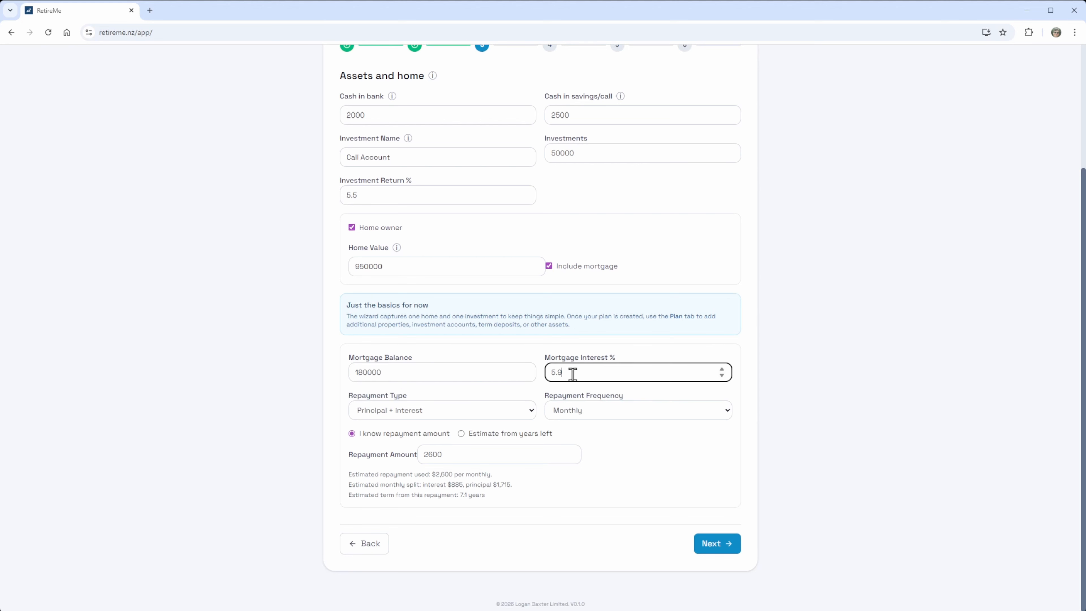
key(BackSpace)
text(0)
click(650, 357)
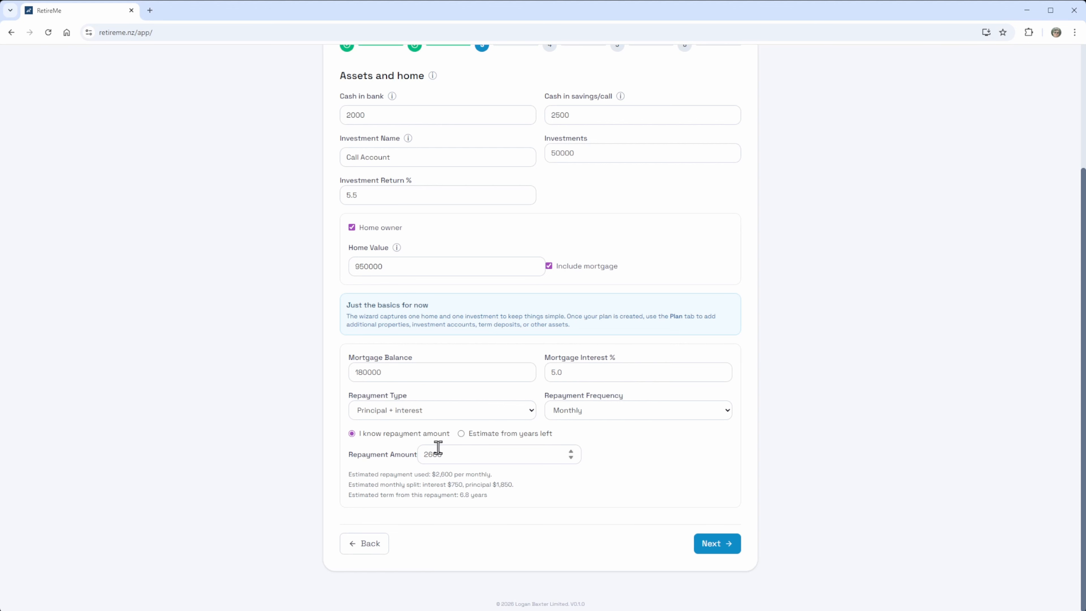
click(603, 423)
click(599, 443)
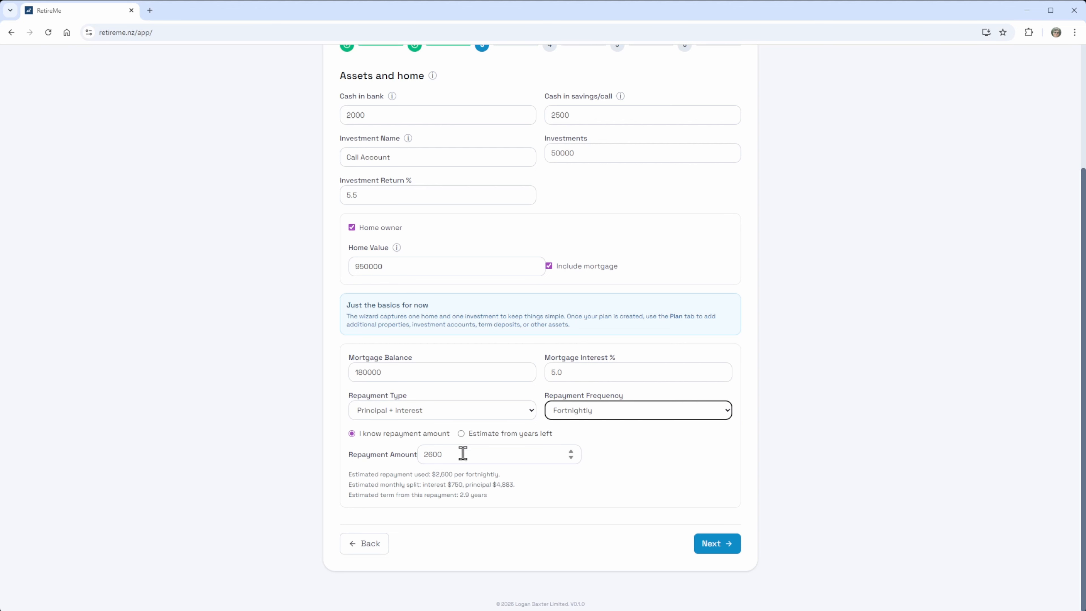
Step: Try a fortnightly mortgage repayment amount of 3100 and check the estimated term
click(431, 455)
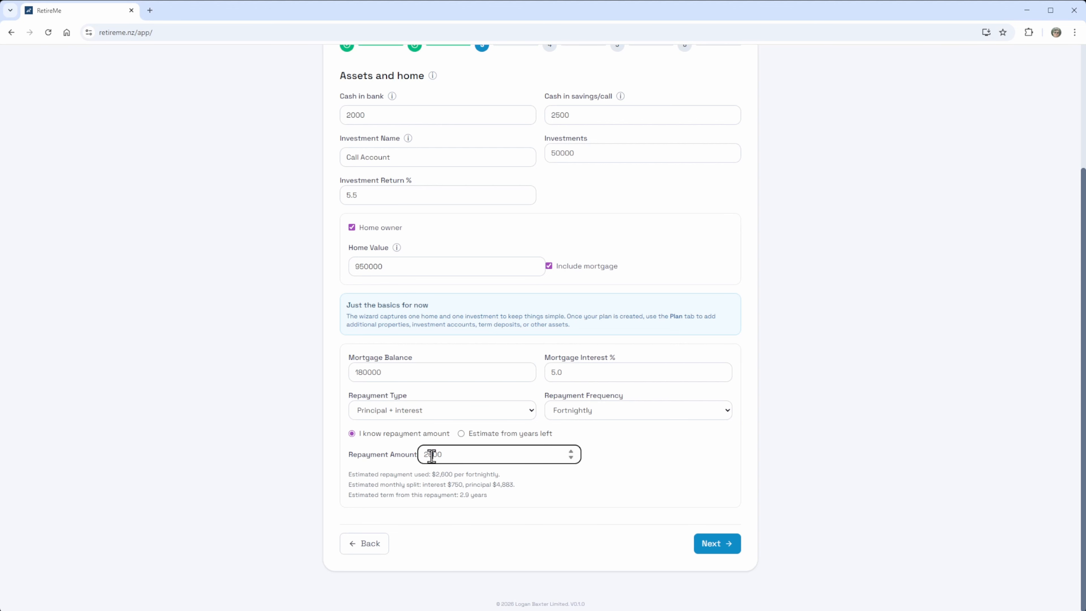
double_click(431, 454)
text(3100)
drag(498, 492, 447, 495)
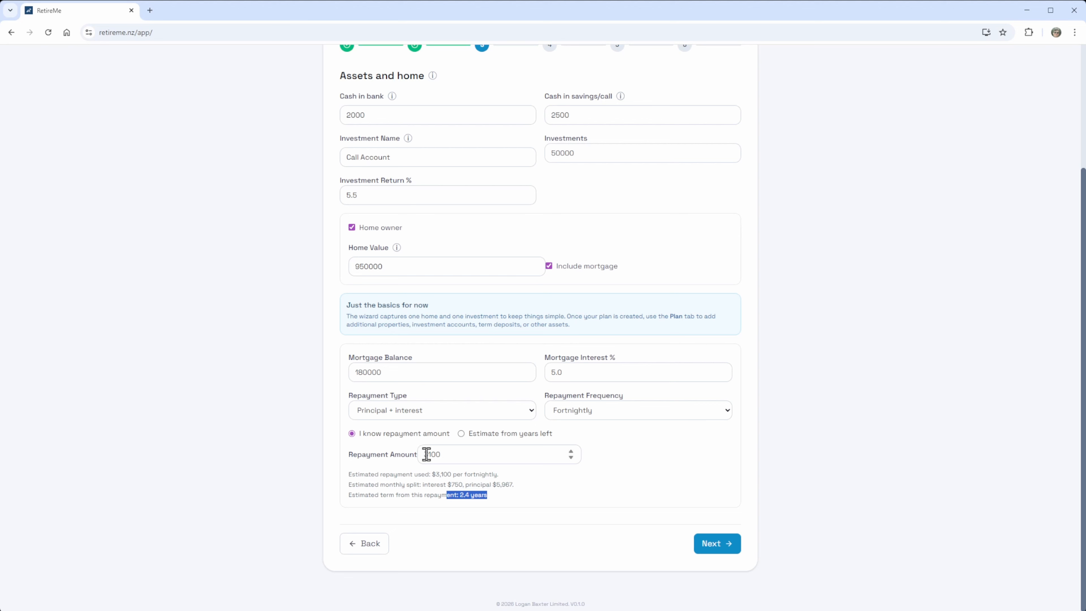
Step: Set the mortgage repayment amount to 2800
drag(427, 454, 421, 454)
text(2)
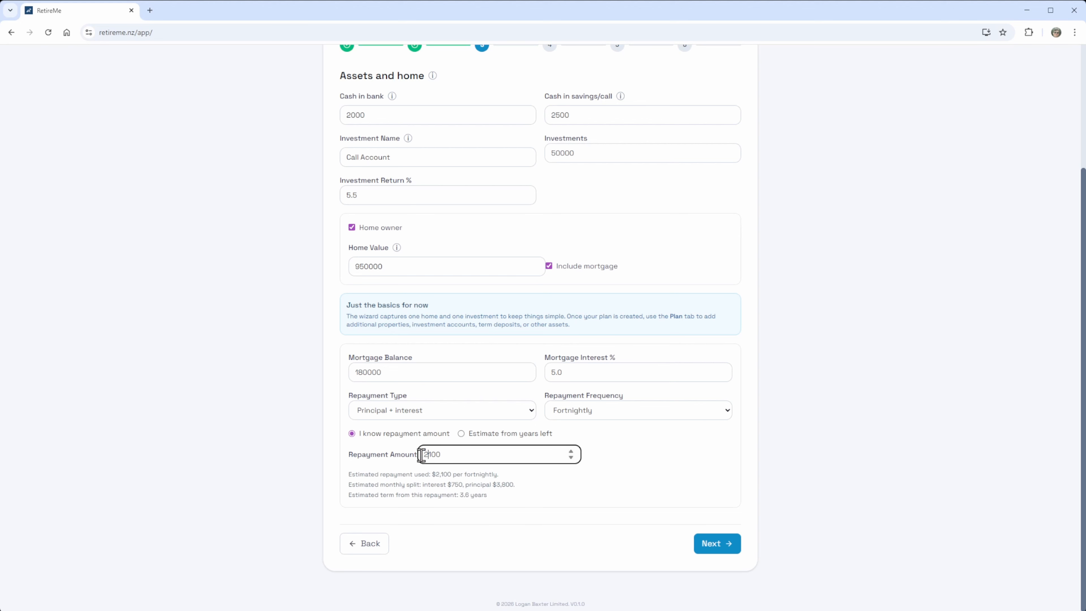
text(8)
key(Delete)
click(556, 506)
drag(433, 454, 429, 454)
click(565, 499)
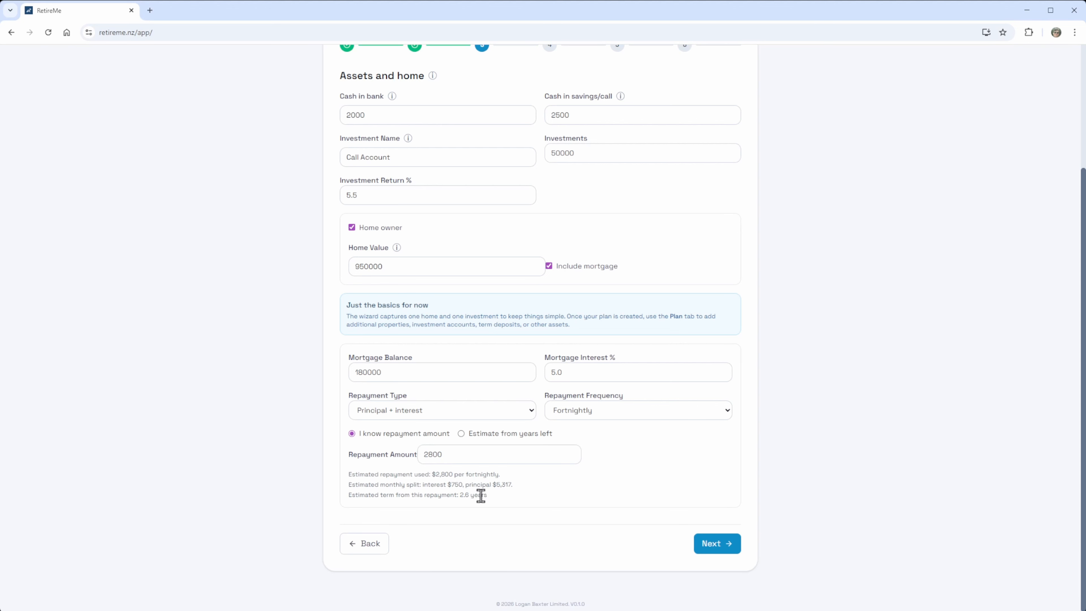
Step: Set the mortgage repayment frequency to Monthly and advance to the goals and spending step
click(584, 421)
click(579, 450)
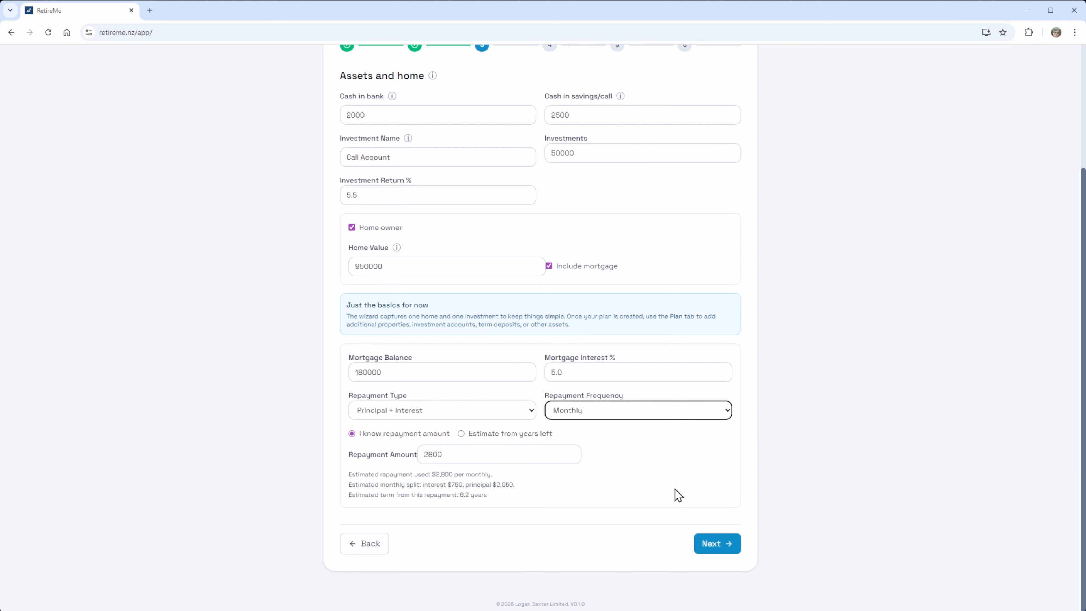
click(719, 550)
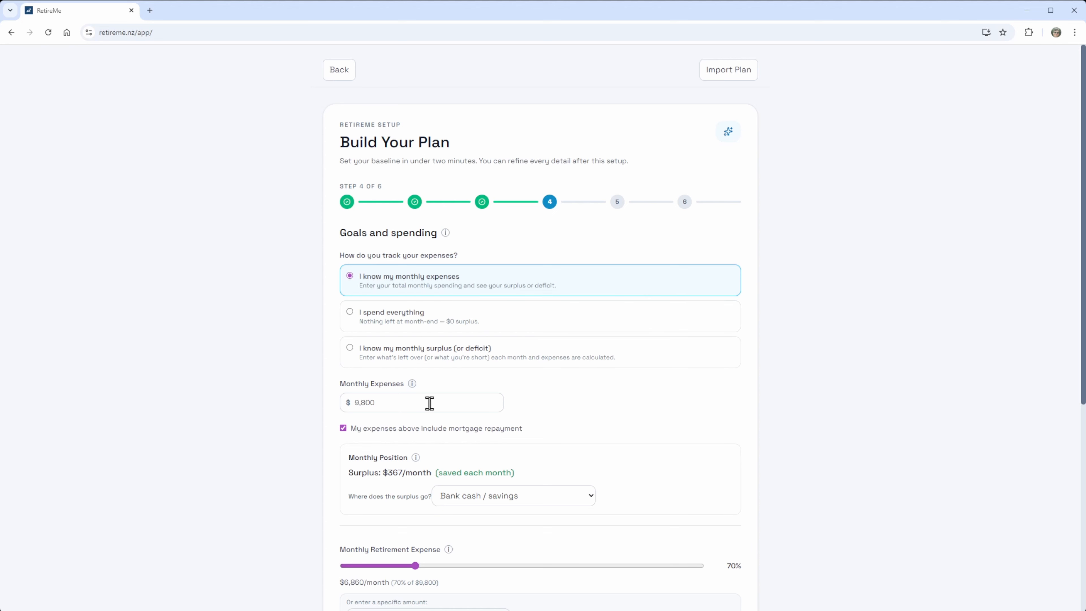
Step: Try the other expense tracking options, entering 500 under "I know my monthly surplus (or deficit)"
double_click(391, 402)
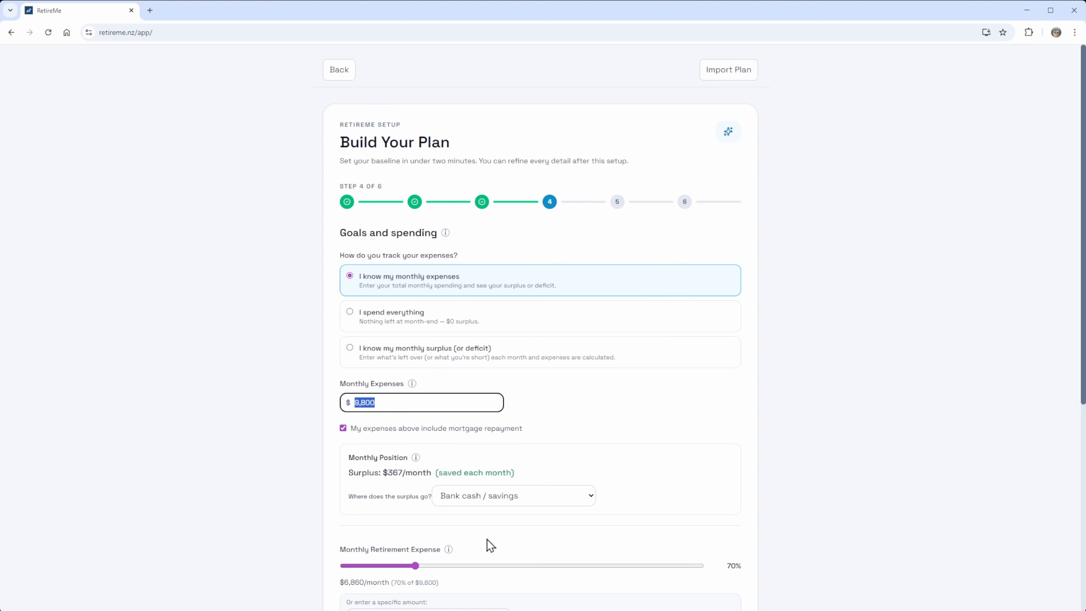
click(364, 321)
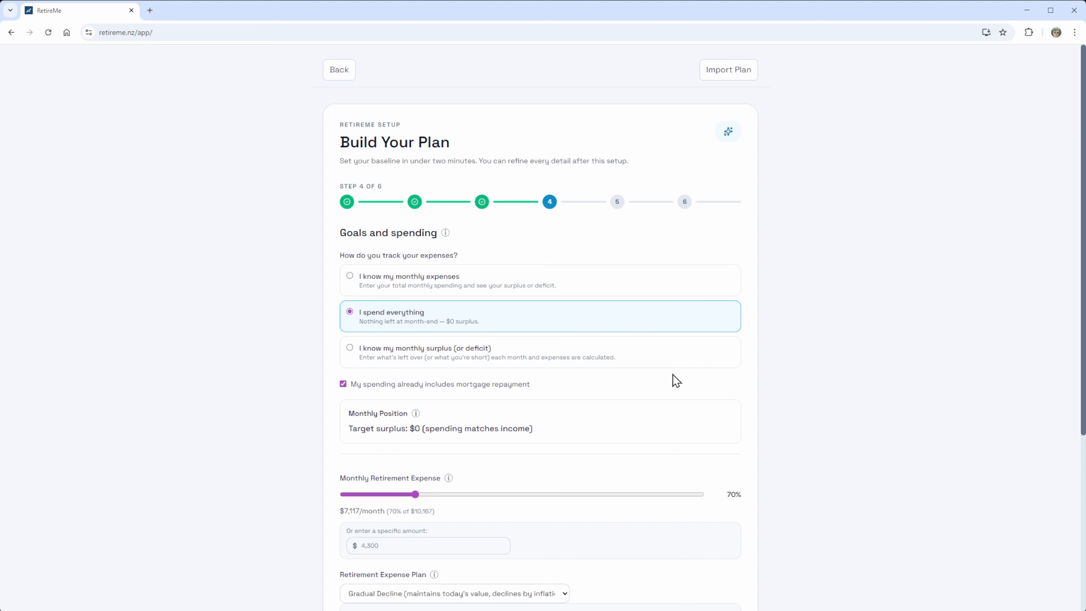
click(412, 354)
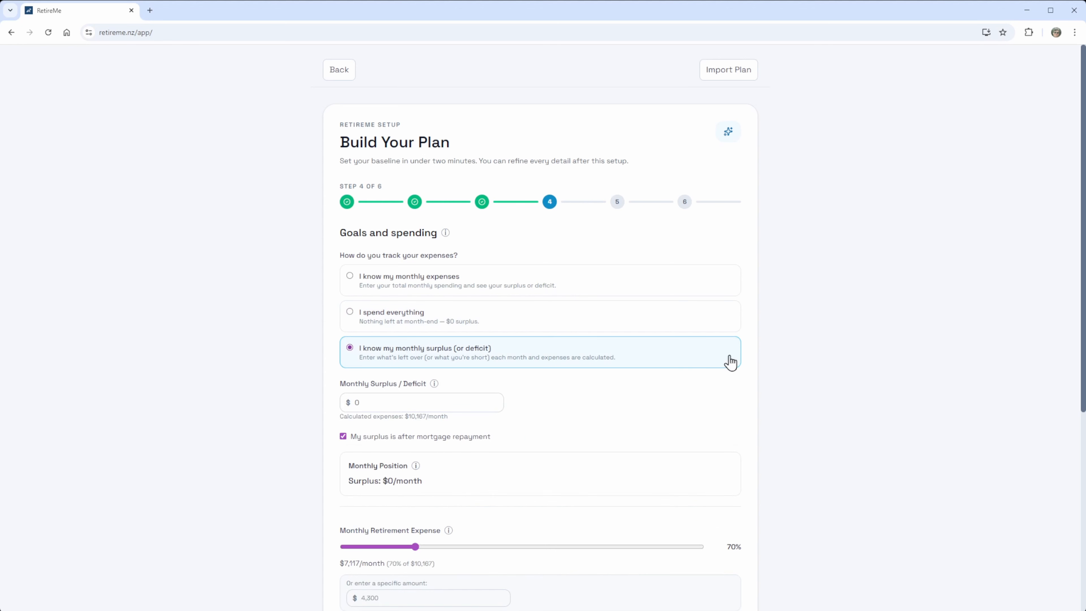
click(357, 402)
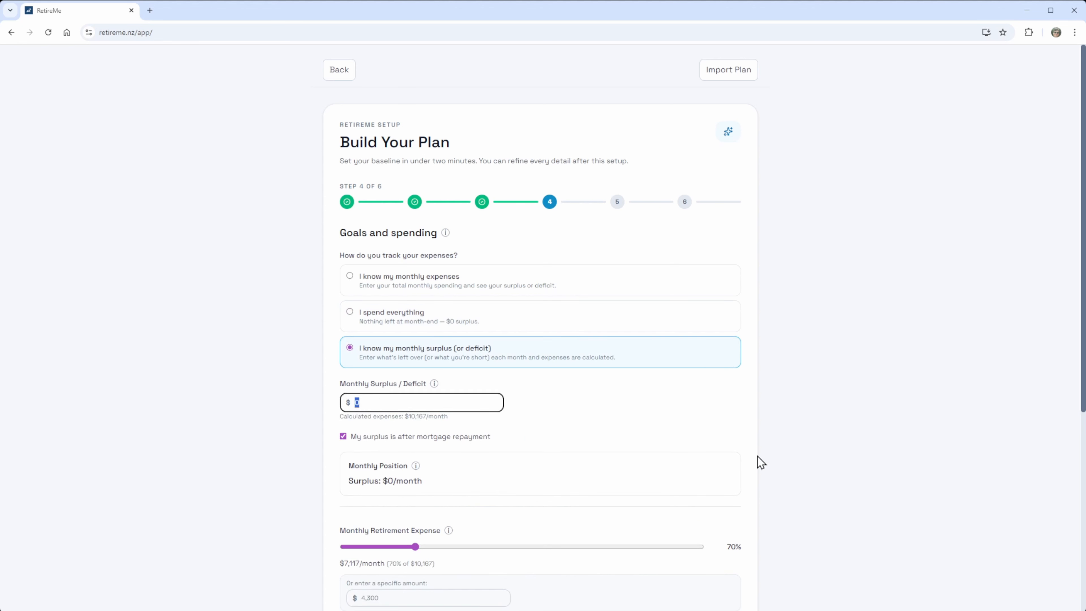
text(500)
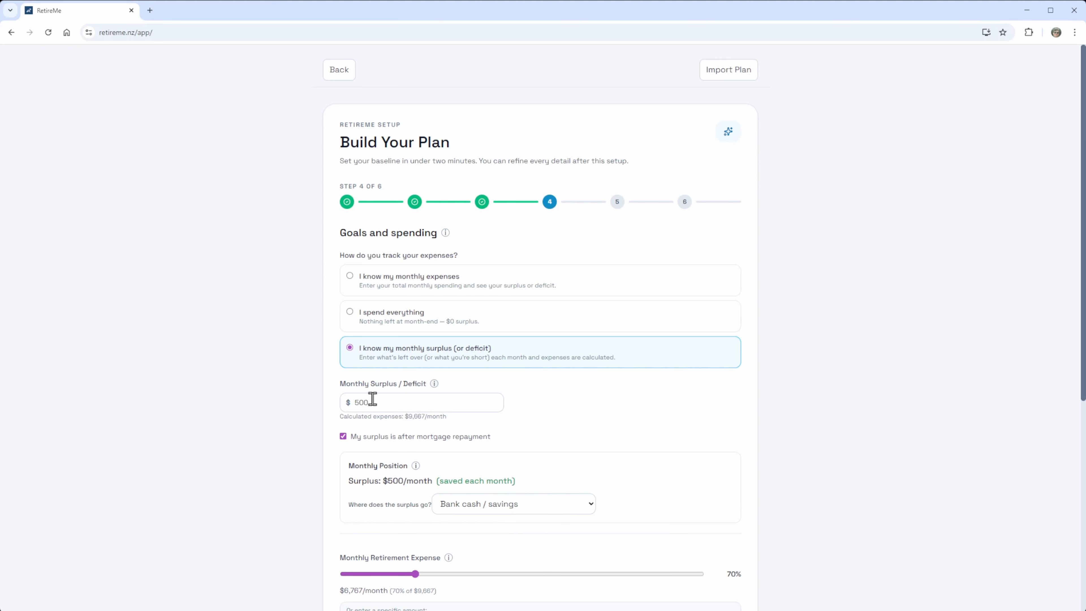
scroll(335, 391, down, 2)
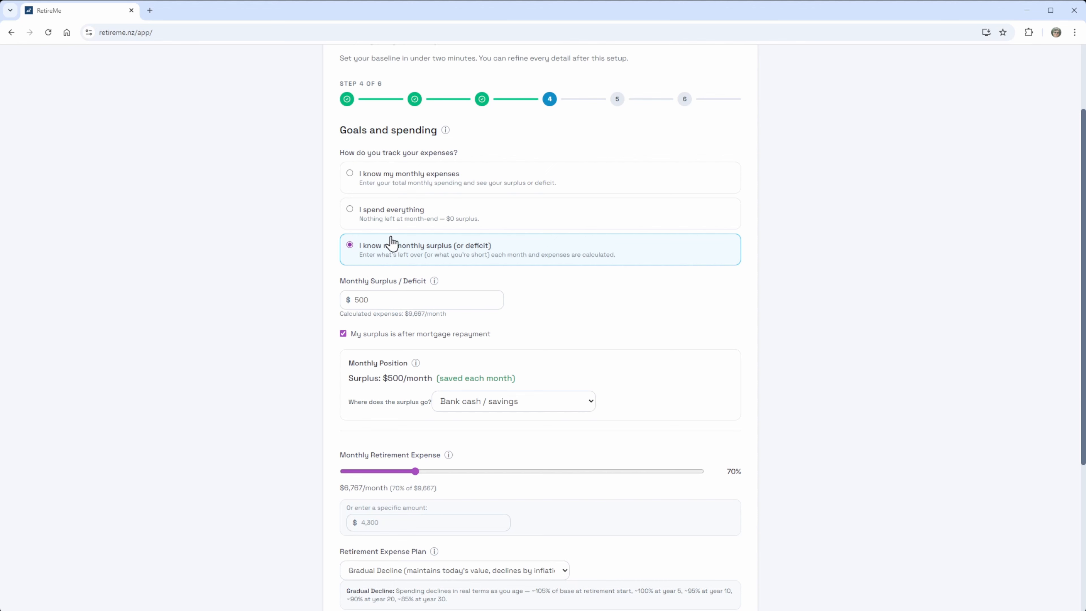
Step: Choose "I spend everything" as the way expenses are tracked
click(366, 231)
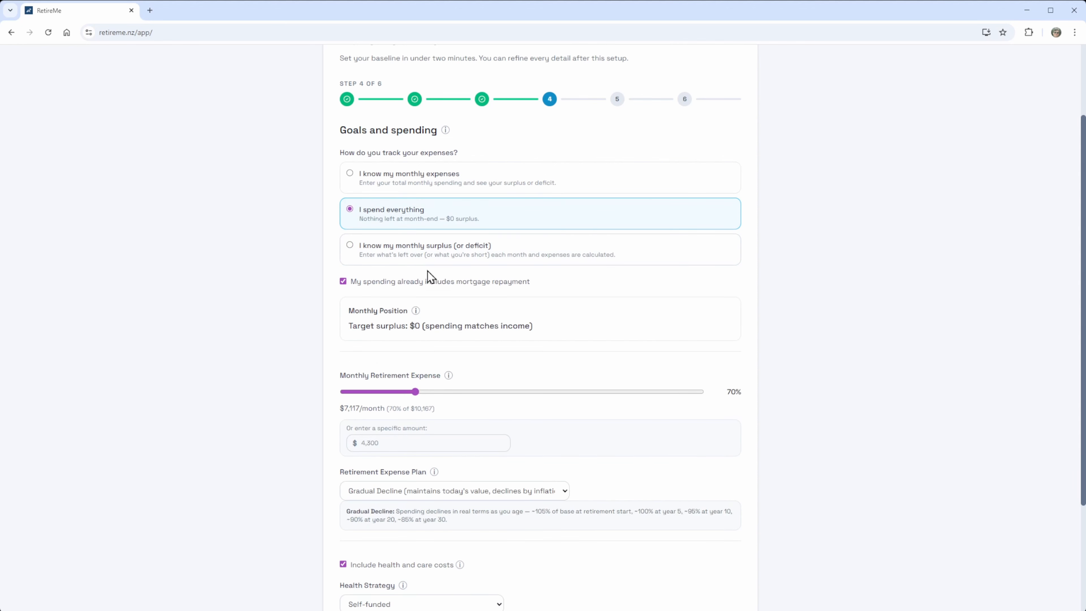
scroll(511, 340, down, 4)
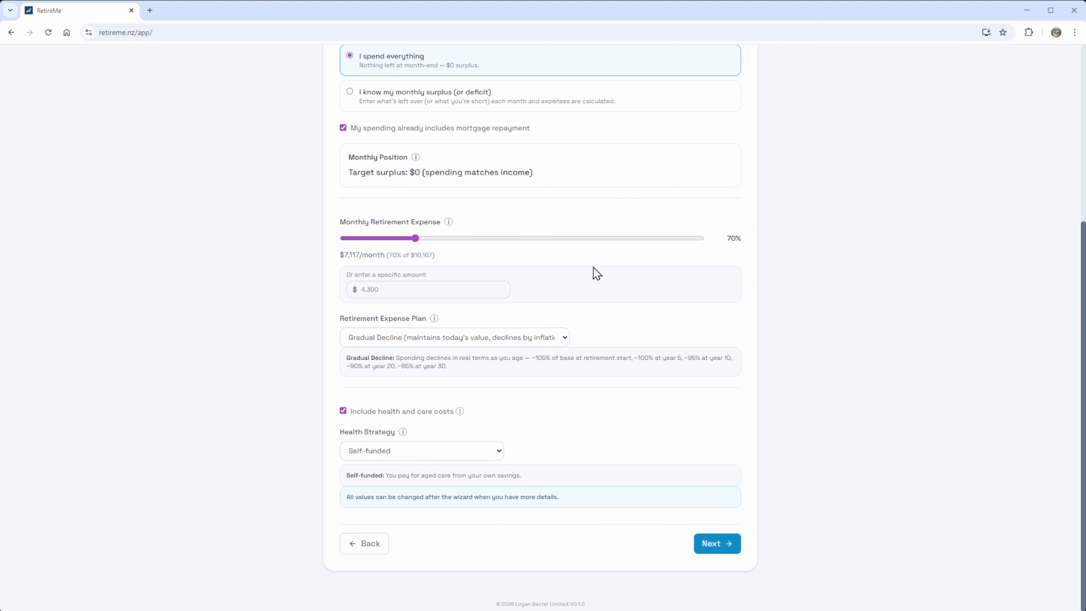
scroll(613, 269, up, 2)
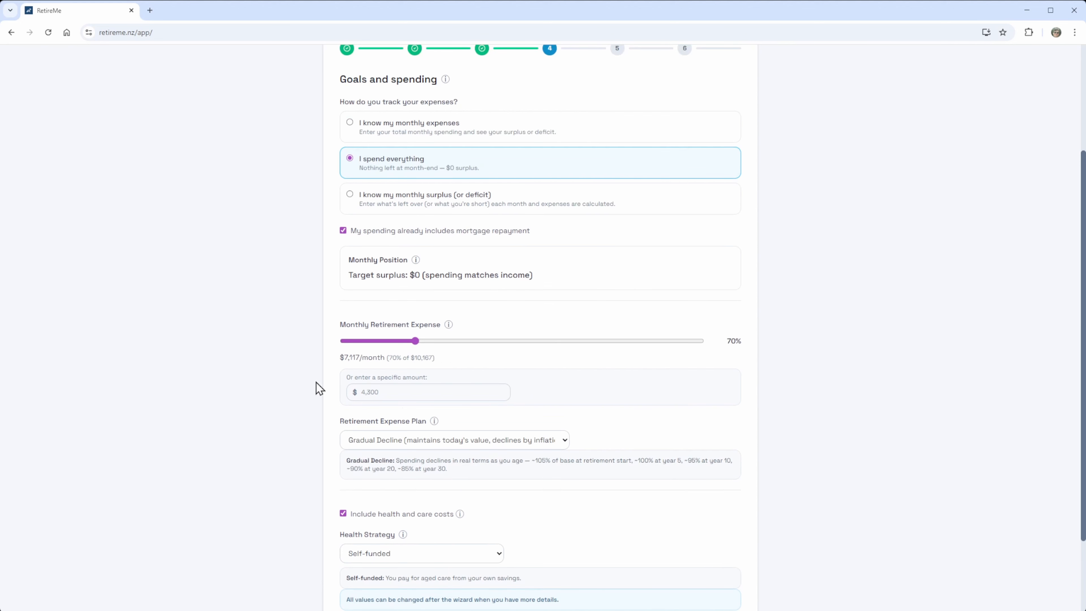
scroll(585, 398, down, 2)
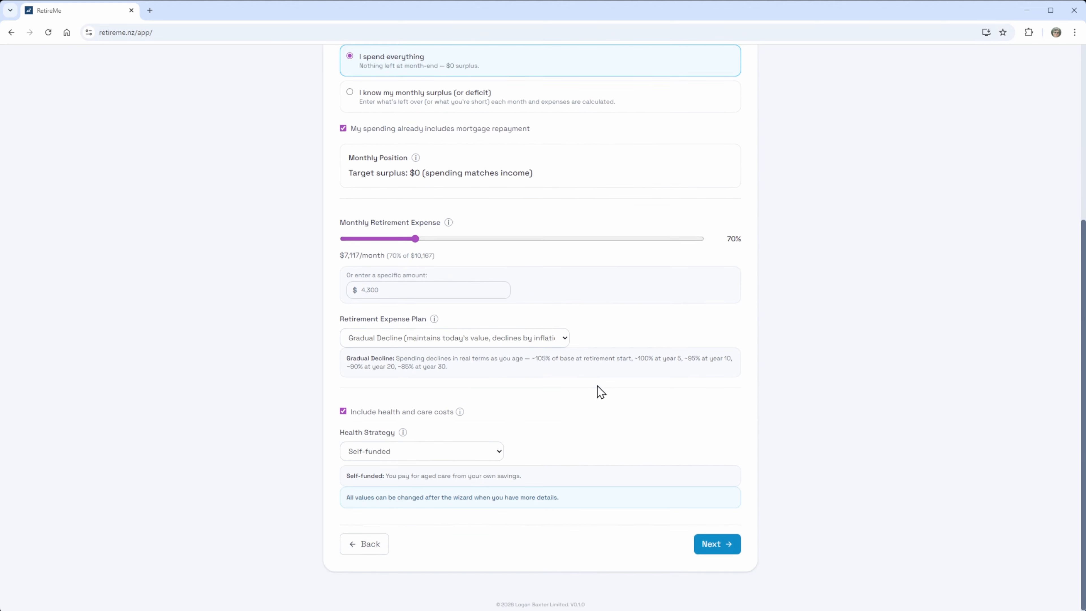
Step: Set the monthly retirement expense to 70% of current spending
drag(383, 287, 344, 293)
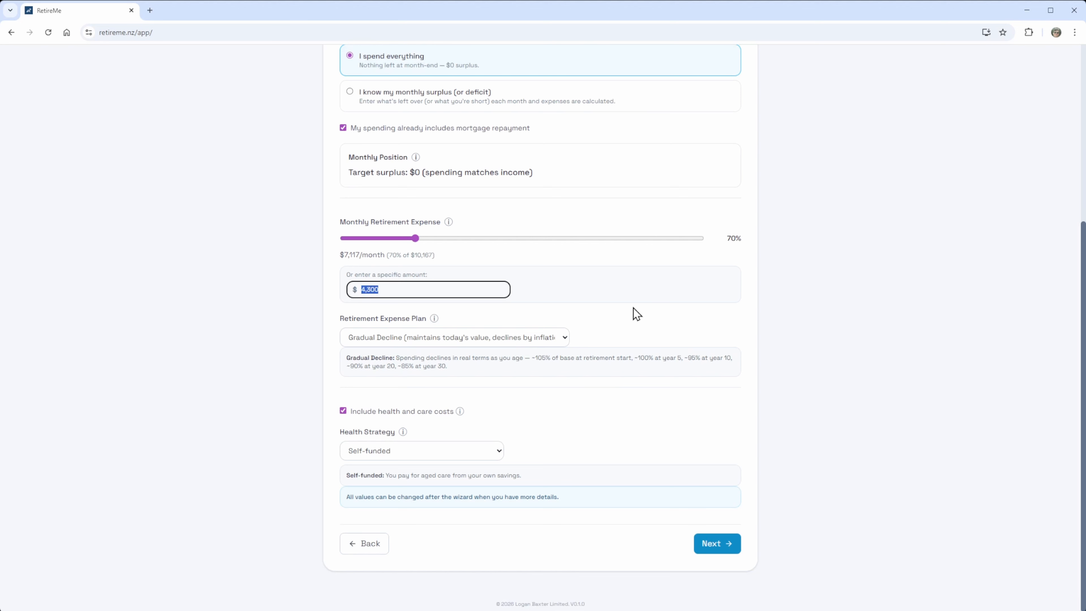
click(305, 259)
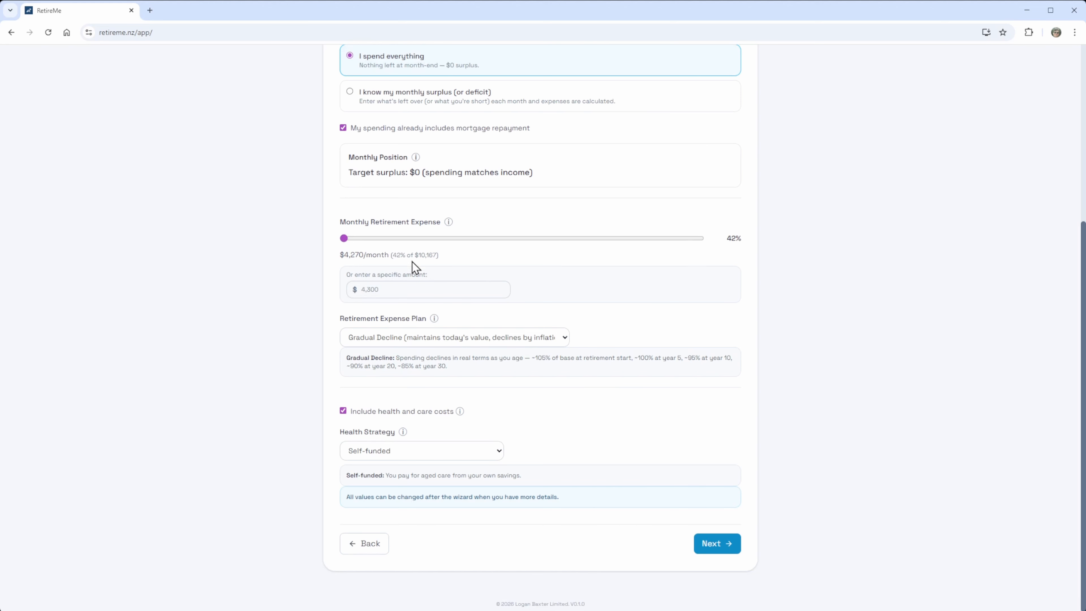
drag(345, 239, 416, 240)
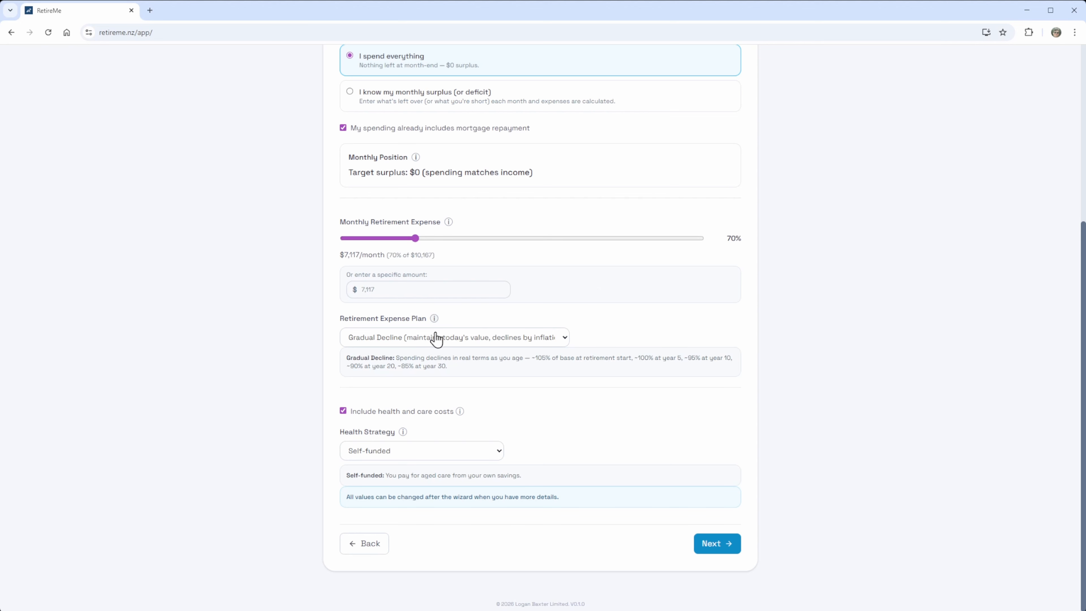
Step: Try the Lifestyle profile retirement expense plan and look through its profile choices
click(465, 348)
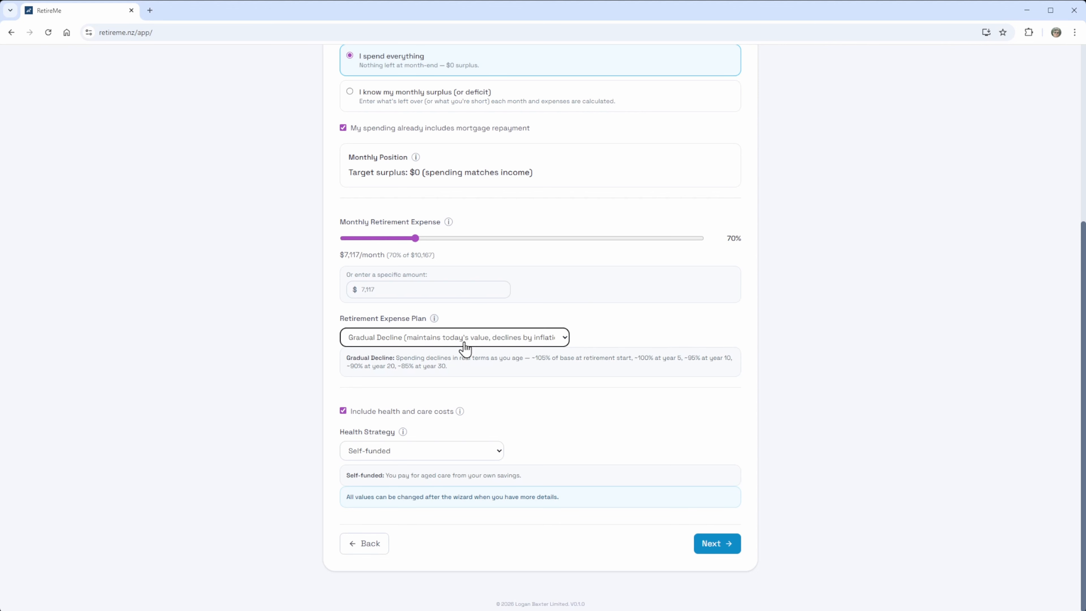
click(465, 343)
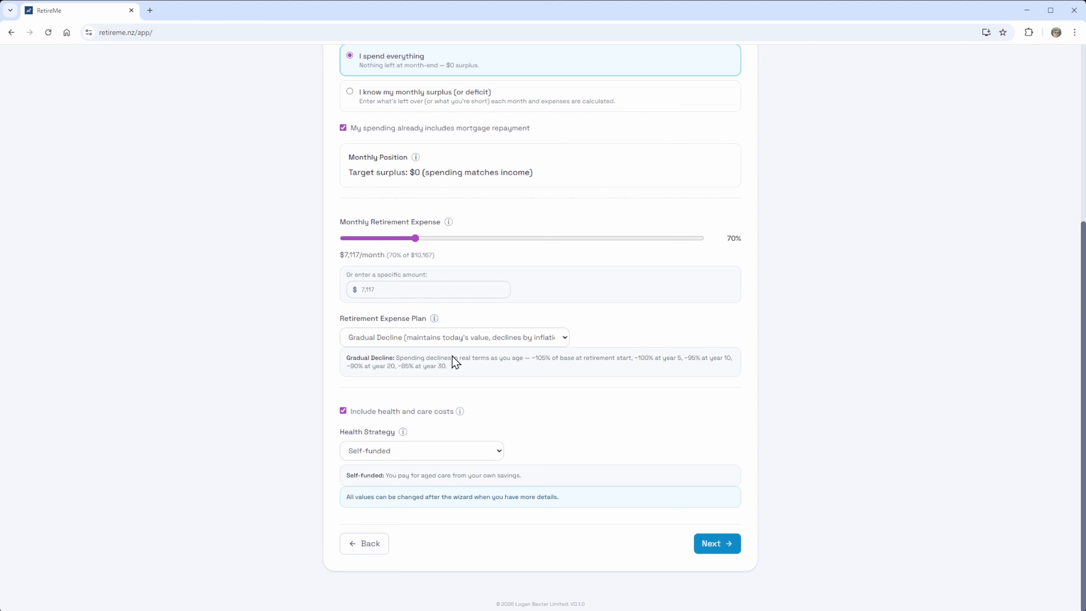
click(400, 384)
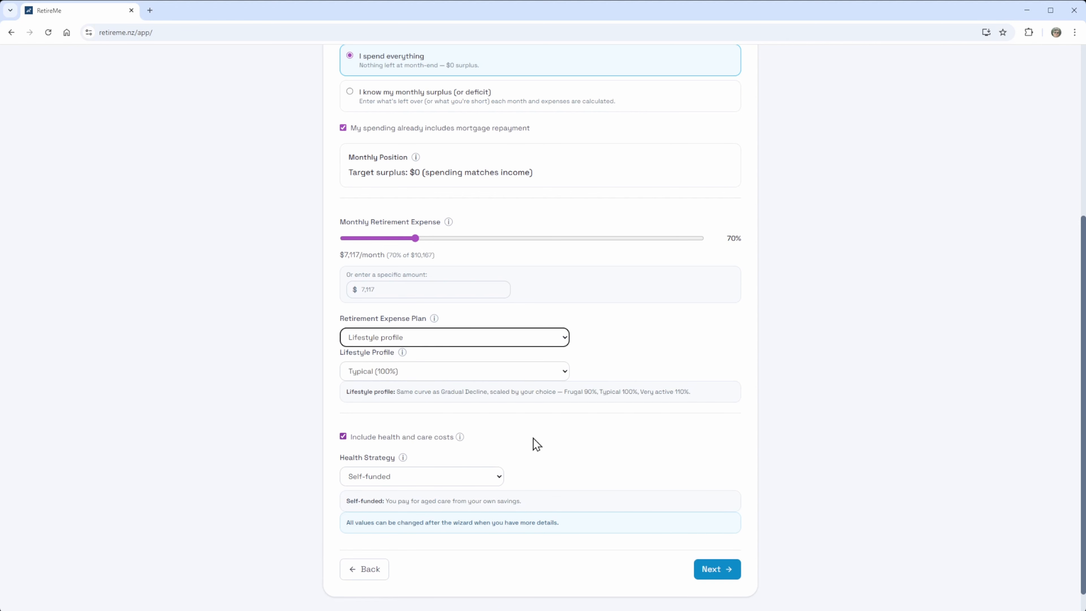
click(530, 369)
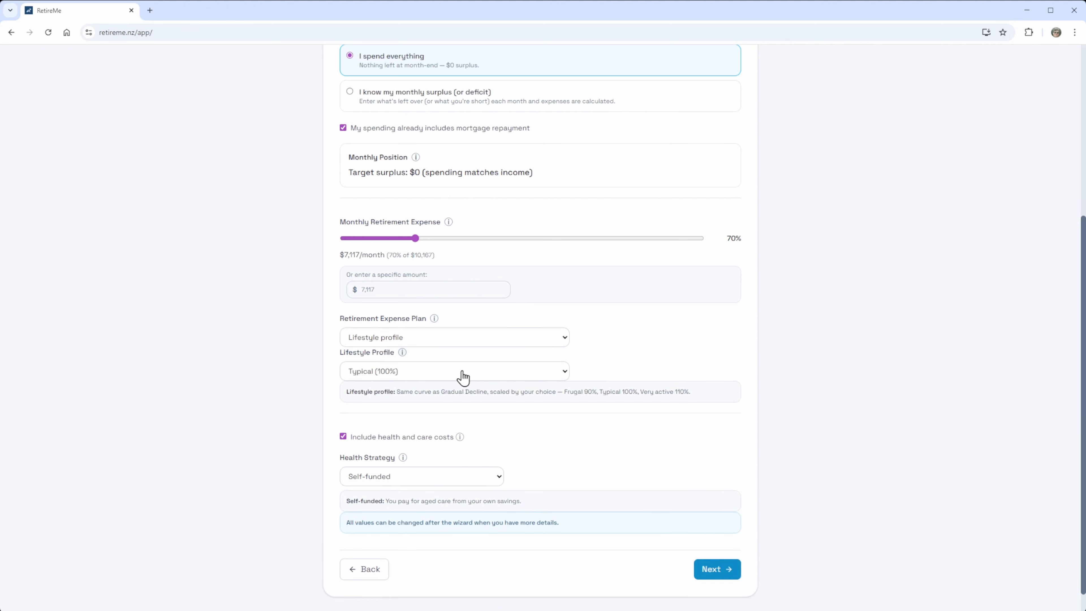
click(531, 370)
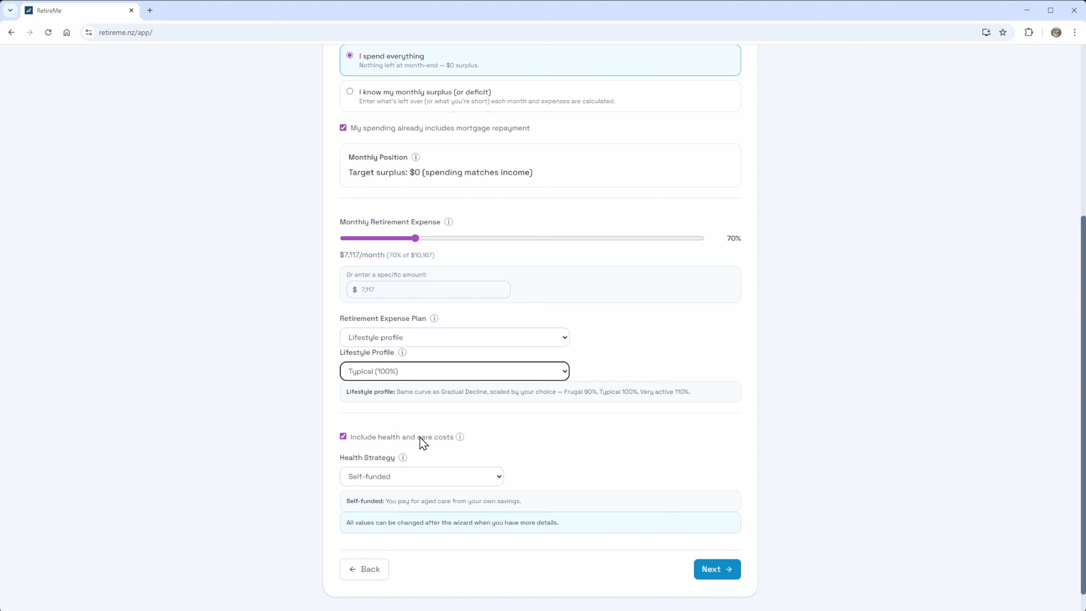
click(392, 370)
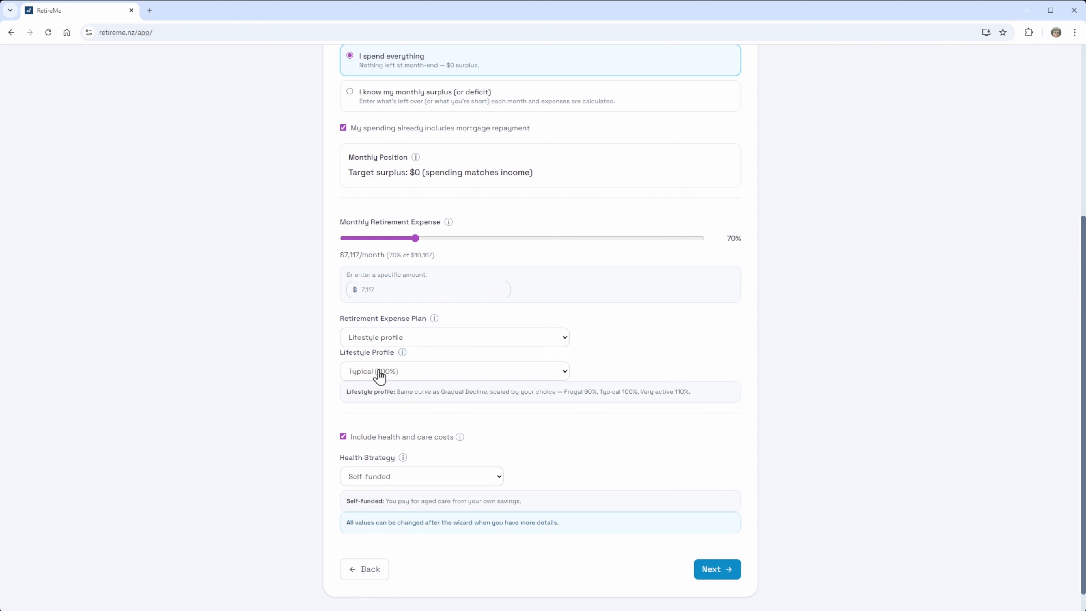
Step: Try the Custom retirement expense plan, then return to Gradual Decline
click(380, 345)
click(386, 394)
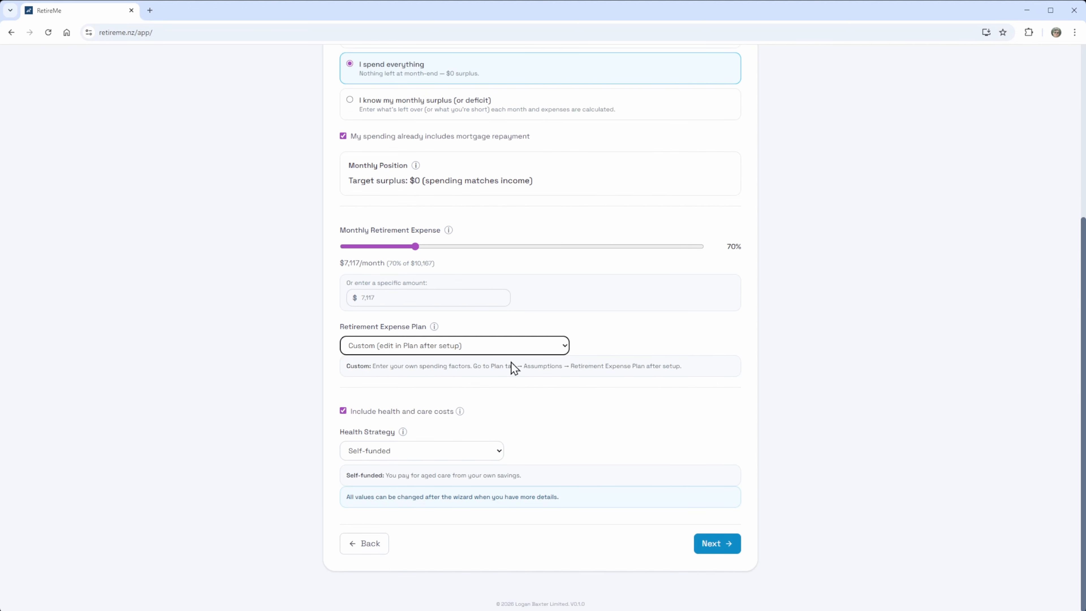
click(502, 351)
click(430, 385)
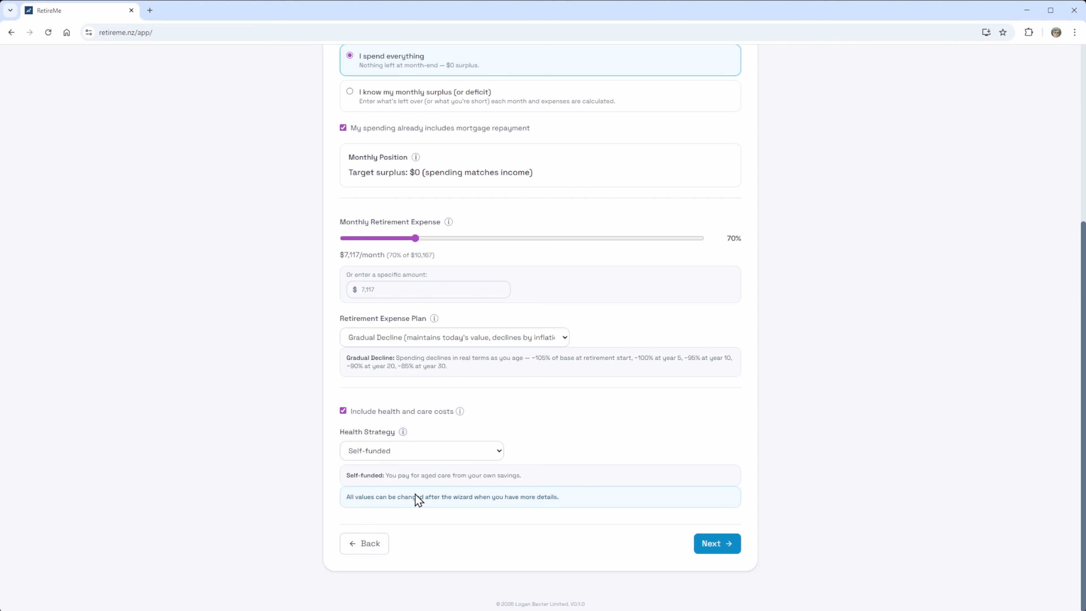
Step: Keep the health strategy as Self-funded and advance to the assumptions and review step
click(382, 456)
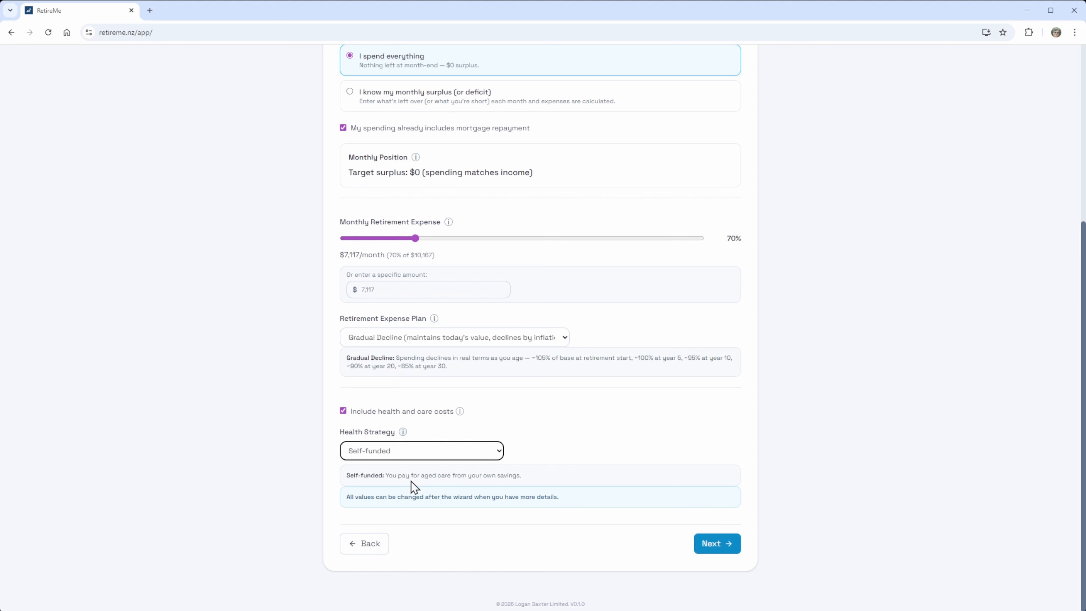
click(710, 543)
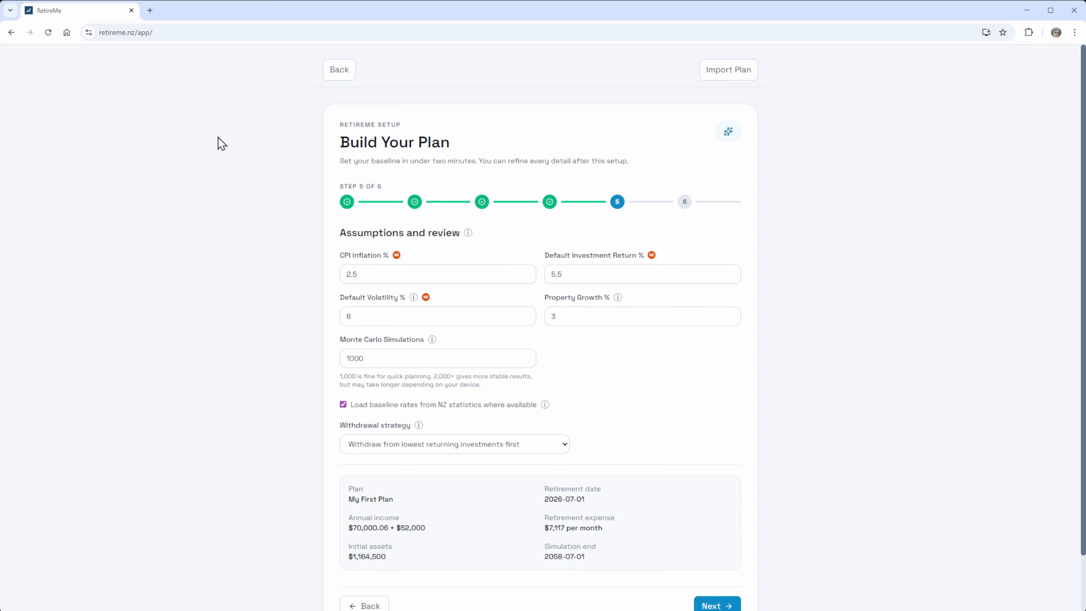
Step: Set the property growth assumption to 2% and advance to the final wizard step
mouse_move(396, 257)
double_click(551, 317)
text(2)
click(659, 360)
scroll(644, 405, down, 2)
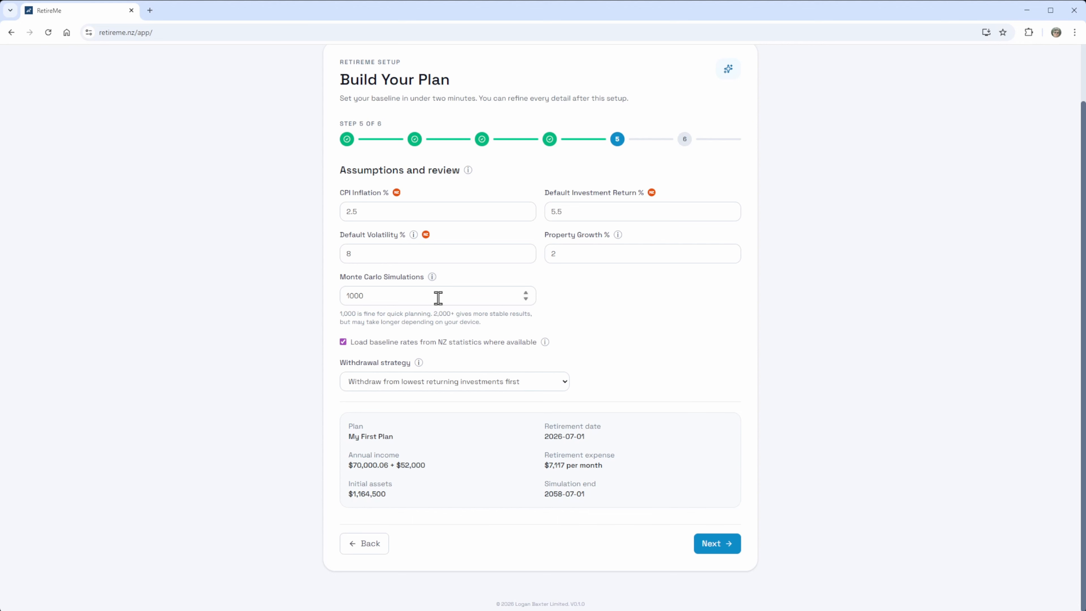
click(717, 549)
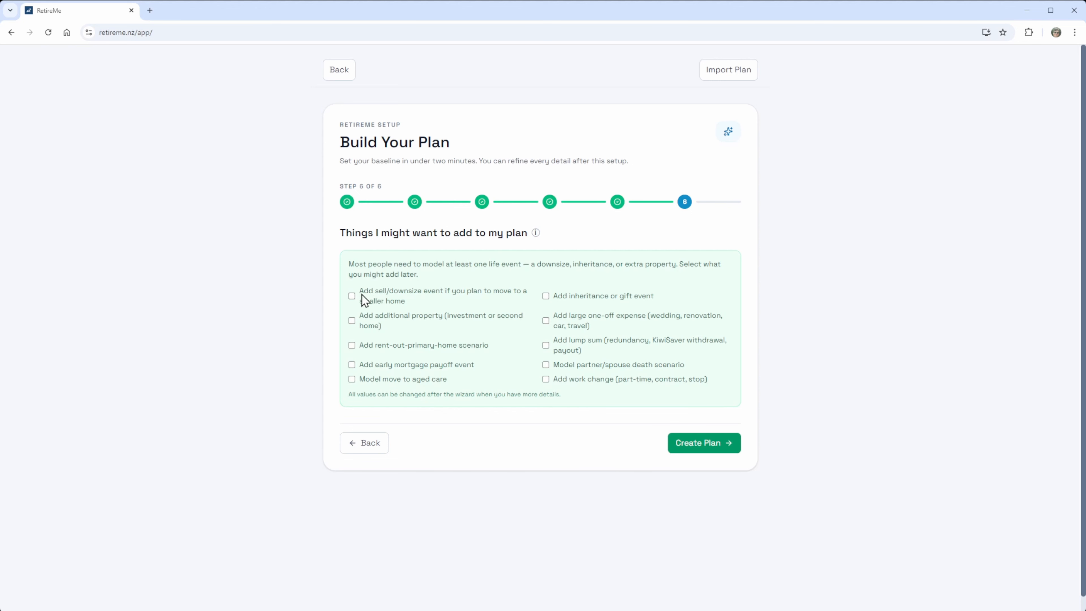
Step: Select the sell/downsize event as a possible addition, then create the plan, accepting the modelling disclaimer and dismissing the completion notice
click(353, 296)
click(352, 346)
click(351, 366)
click(703, 453)
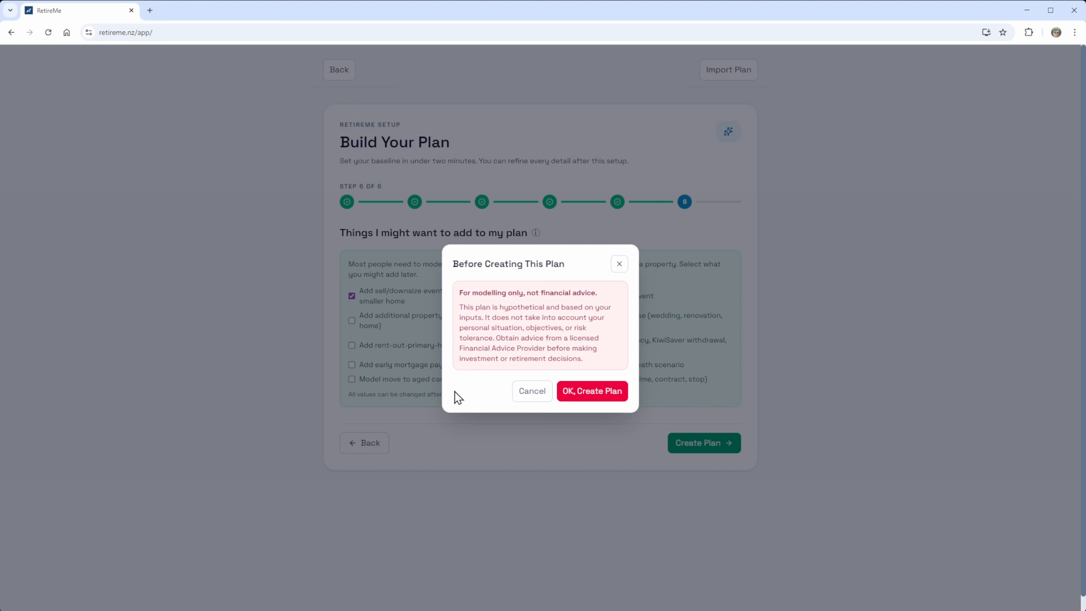
click(575, 391)
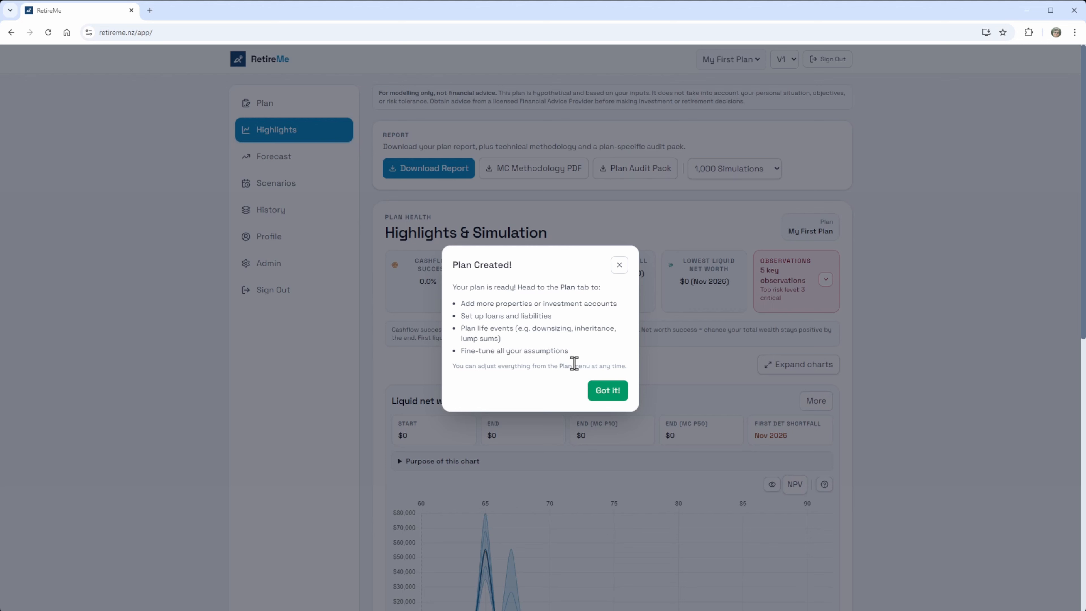
click(607, 390)
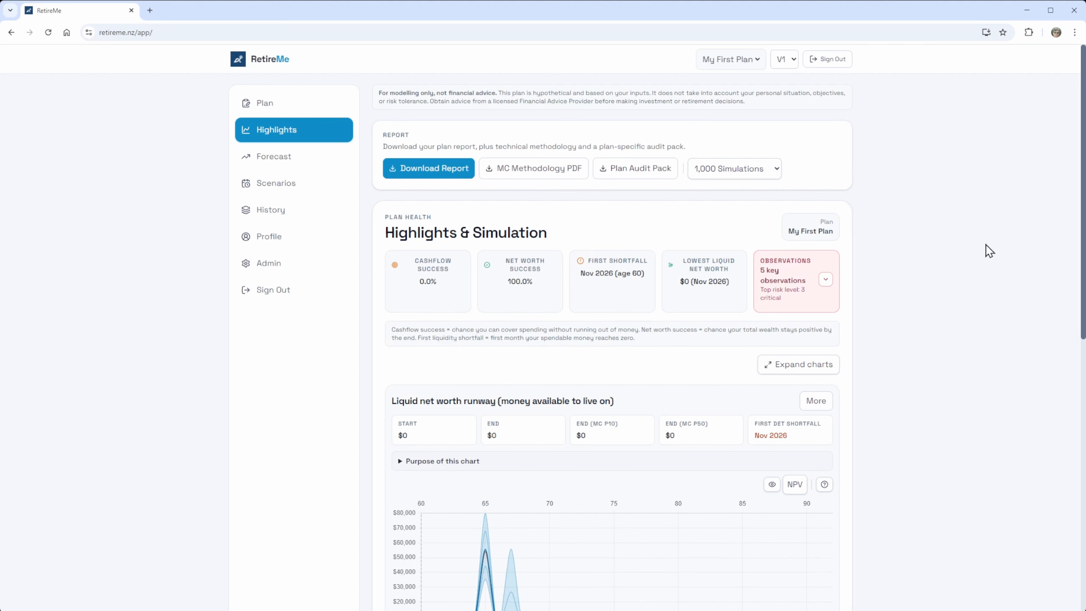
Step: Examine the plan health summary, including cashflow success, and expand the key observations
drag(414, 281, 443, 281)
click(517, 298)
click(825, 280)
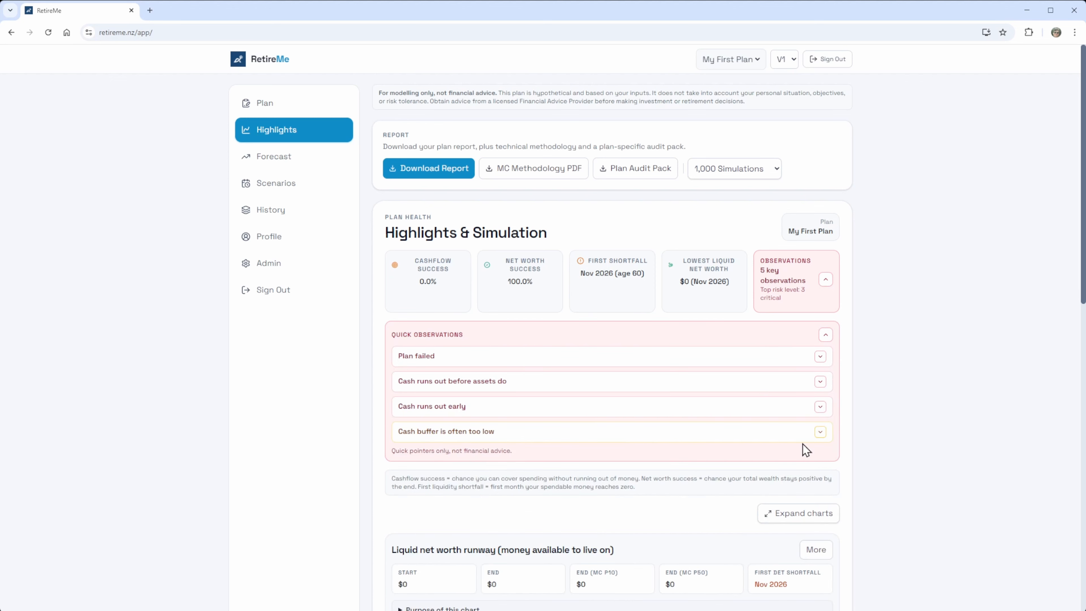
Step: Read the suggestions under the "Cash runs out early" observation, then collapse it and the quick observations
click(821, 407)
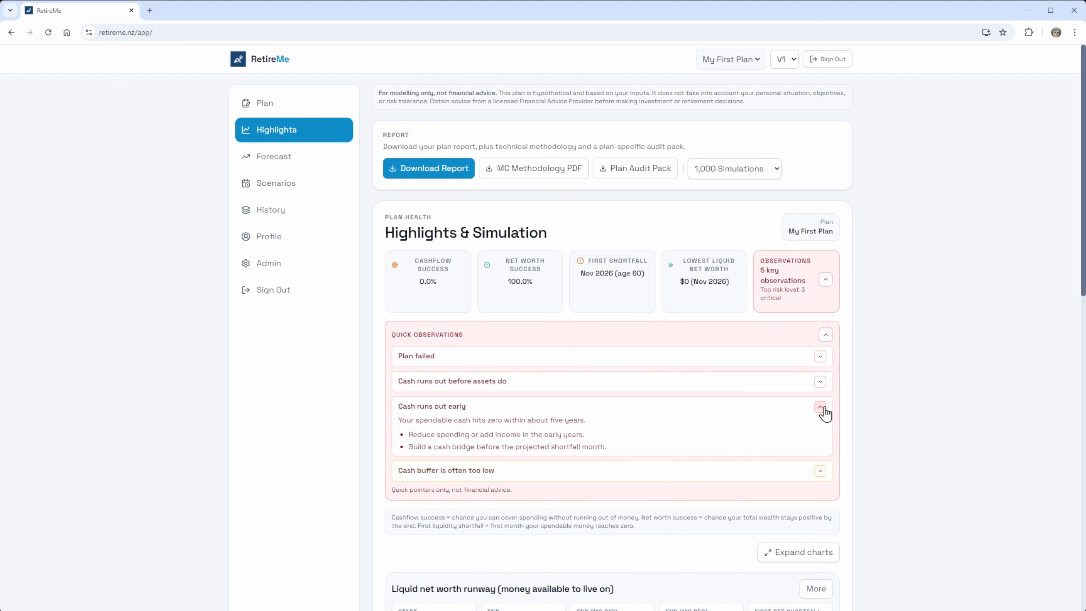
click(820, 408)
click(825, 334)
Step: Examine the liquid net worth runway and total net worth trajectory charts, along with the follow-up options for scenarios and improving success
scroll(914, 404, down, 5)
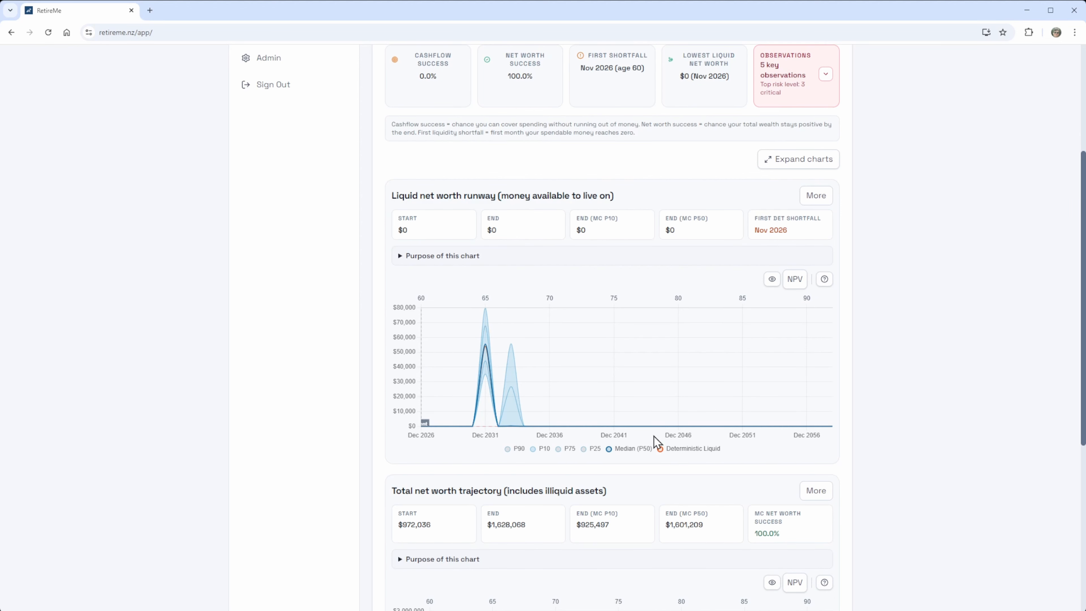
scroll(429, 238, down, 3)
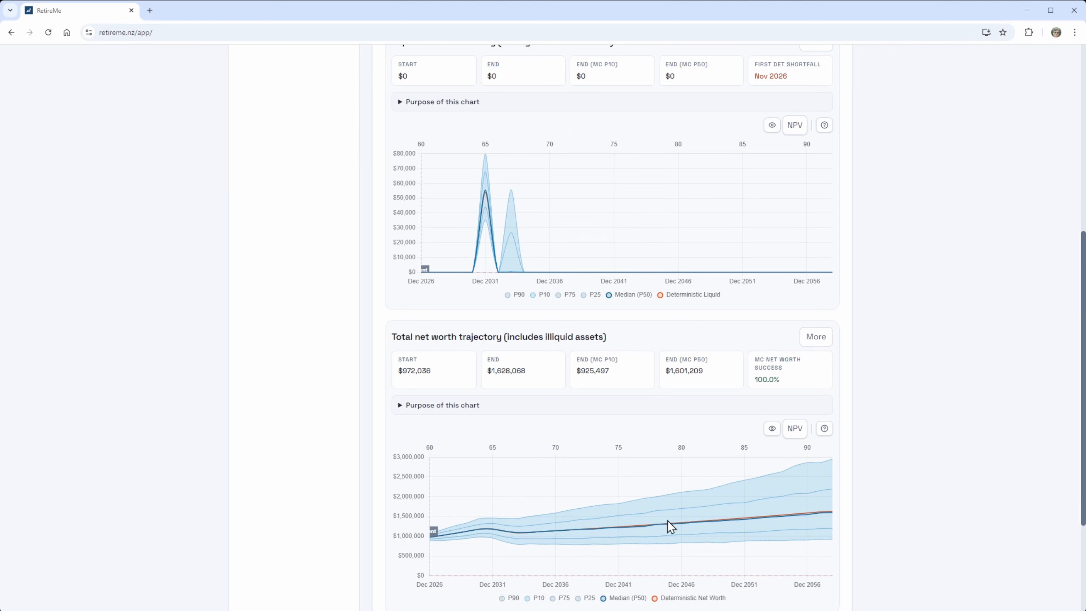
scroll(669, 526, down, 2)
scroll(442, 369, down, 1)
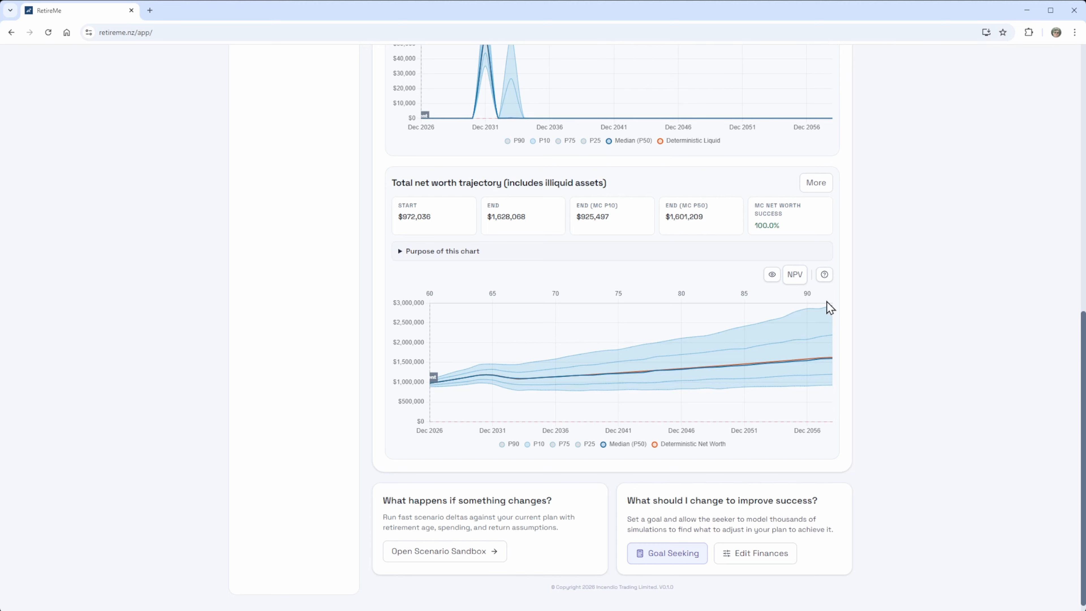
scroll(823, 376, up, 5)
scroll(798, 201, up, 3)
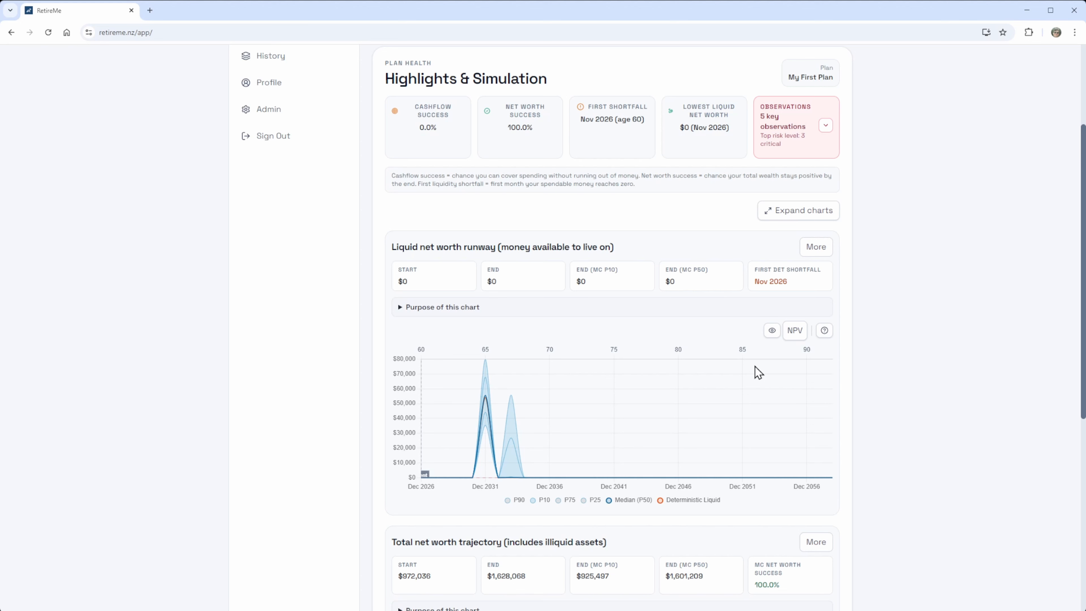
scroll(727, 423, down, 3)
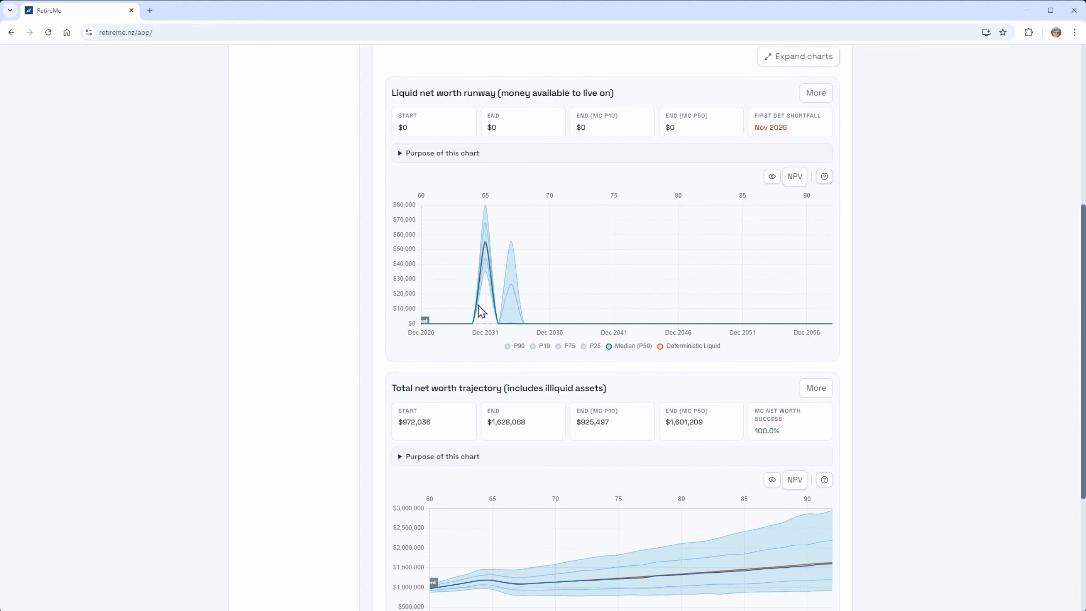
scroll(600, 488, down, 4)
scroll(638, 476, down, 1)
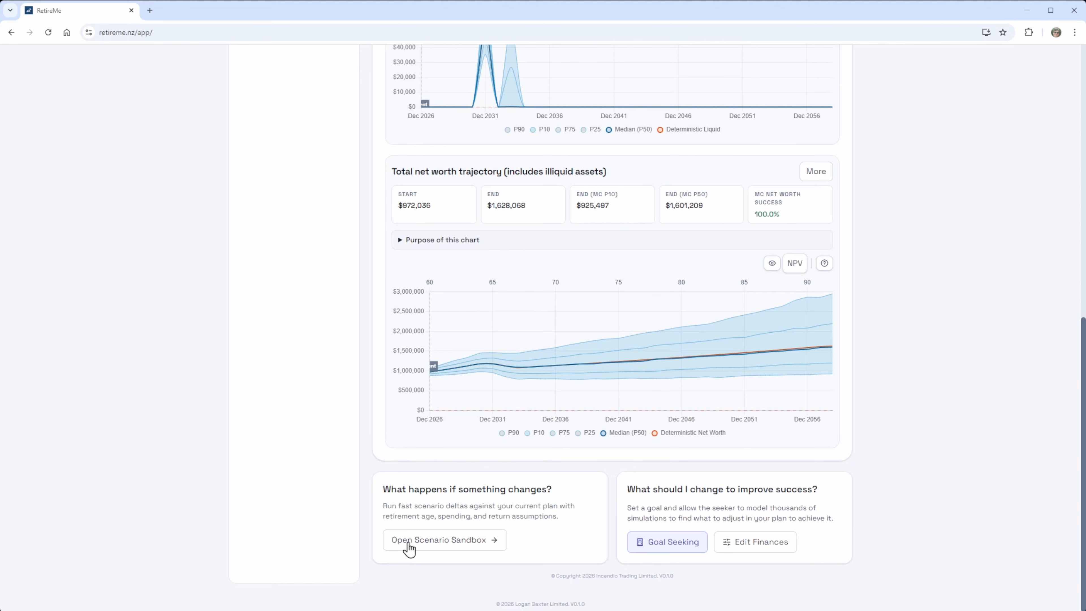
Step: Look at the what-if Scenario Sandbox, then return to the plan highlights and recheck the liquid net worth runway
click(464, 541)
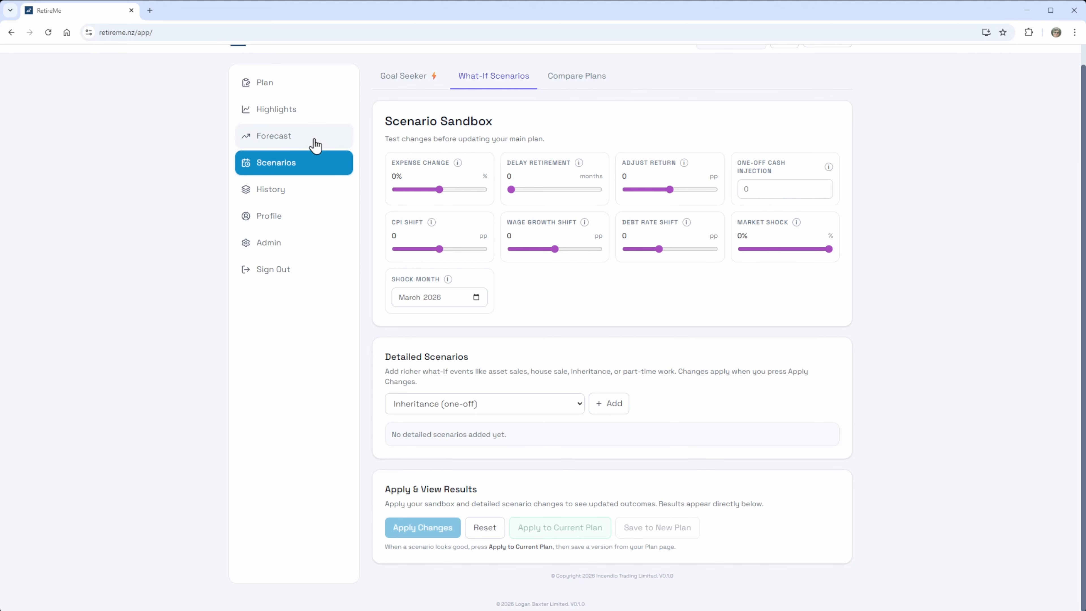
click(262, 109)
scroll(589, 316, down, 6)
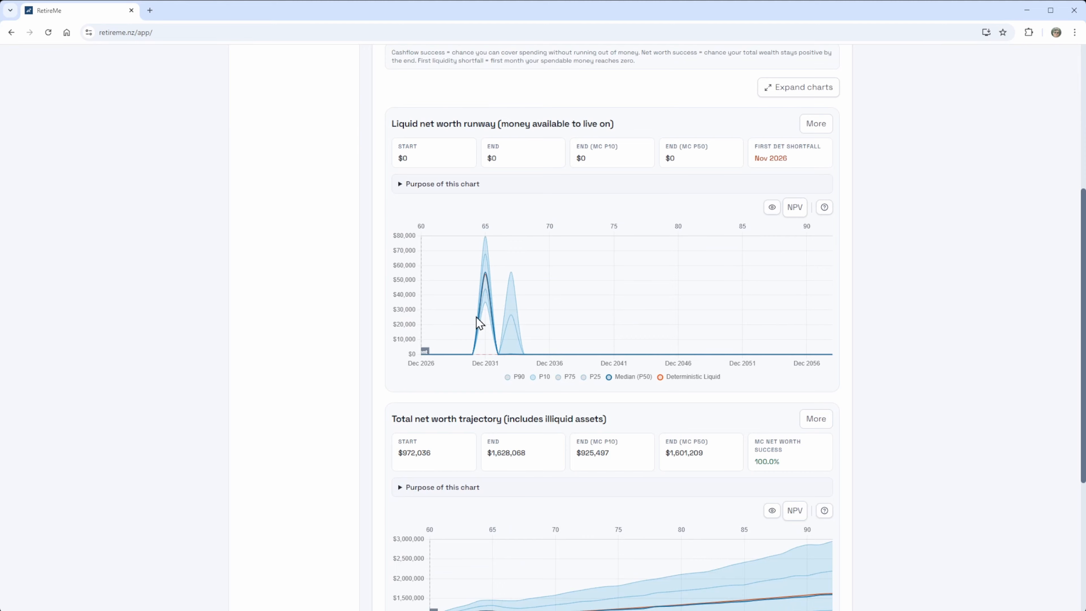
scroll(481, 323, up, 5)
scroll(882, 338, down, 1)
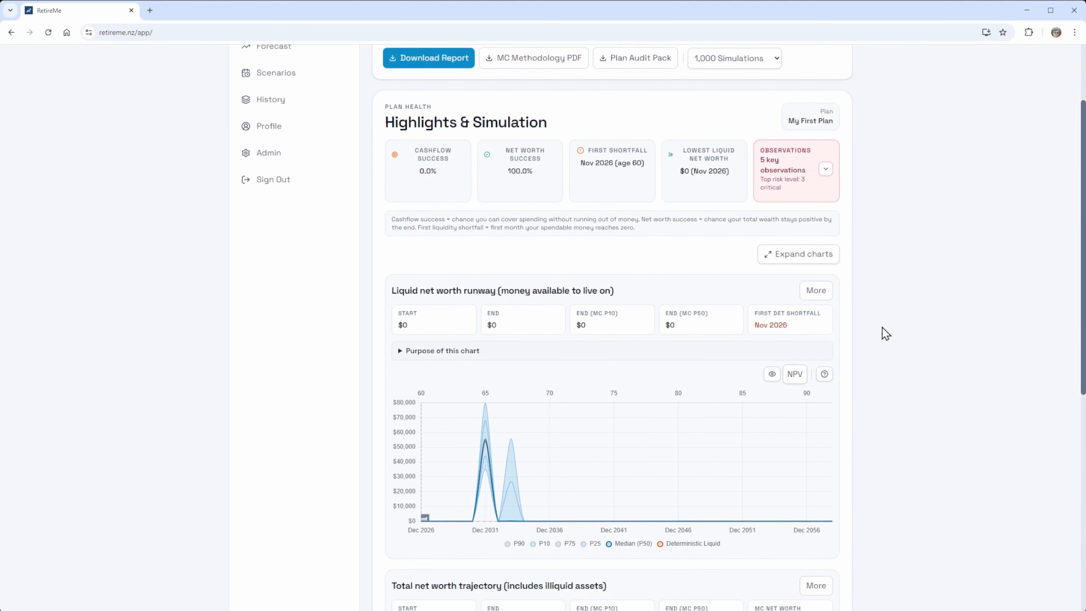
Step: Open the forecast, drill the Liquid Net Worth Breakdown into the months of 2031, and show it as an enlarged table
click(773, 363)
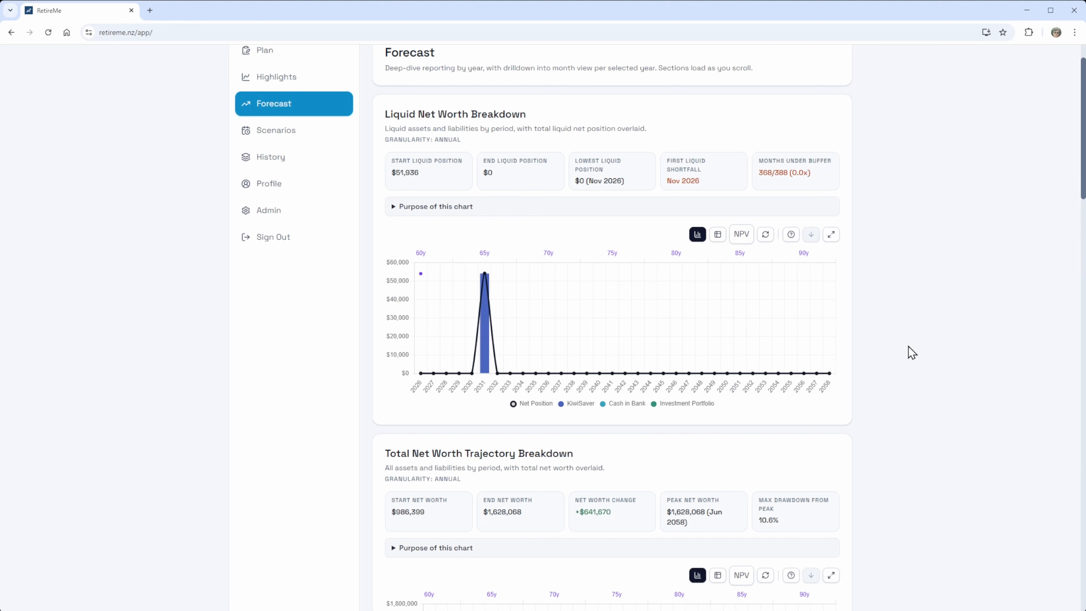
mouse_move(489, 349)
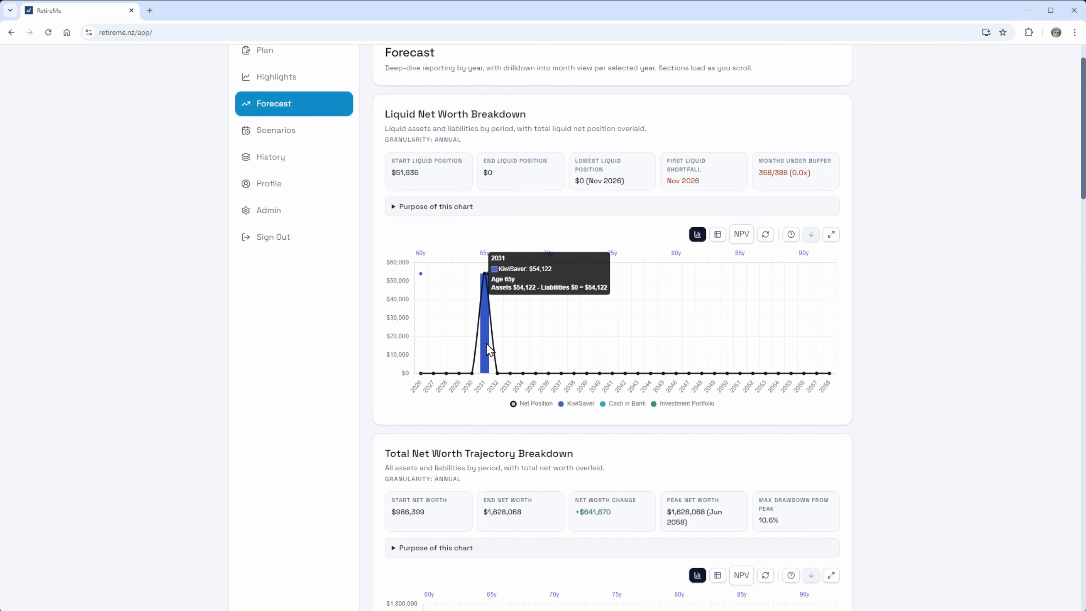
click(489, 349)
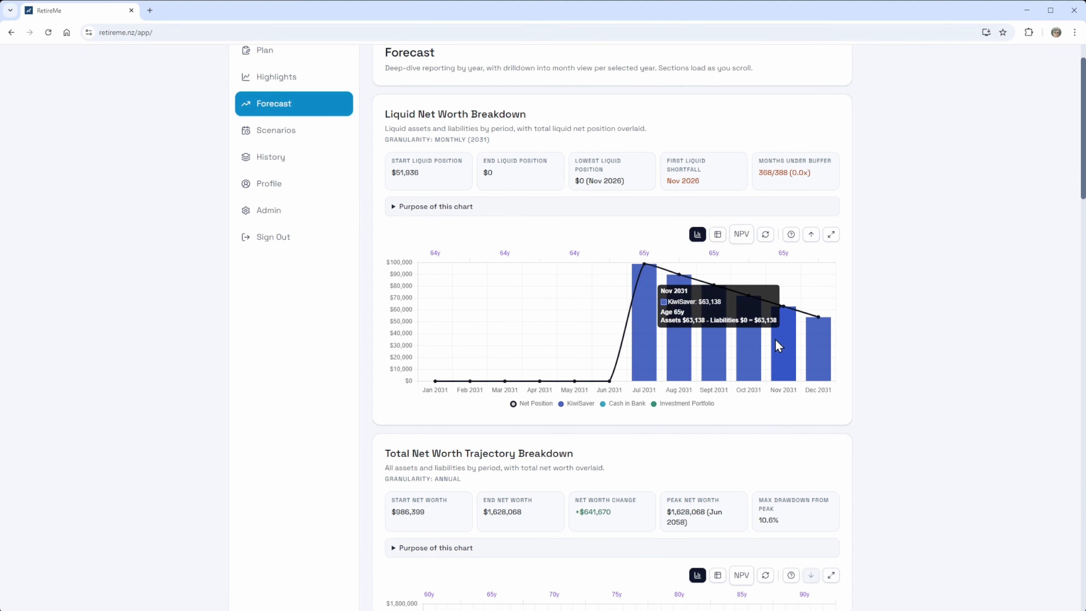
click(718, 236)
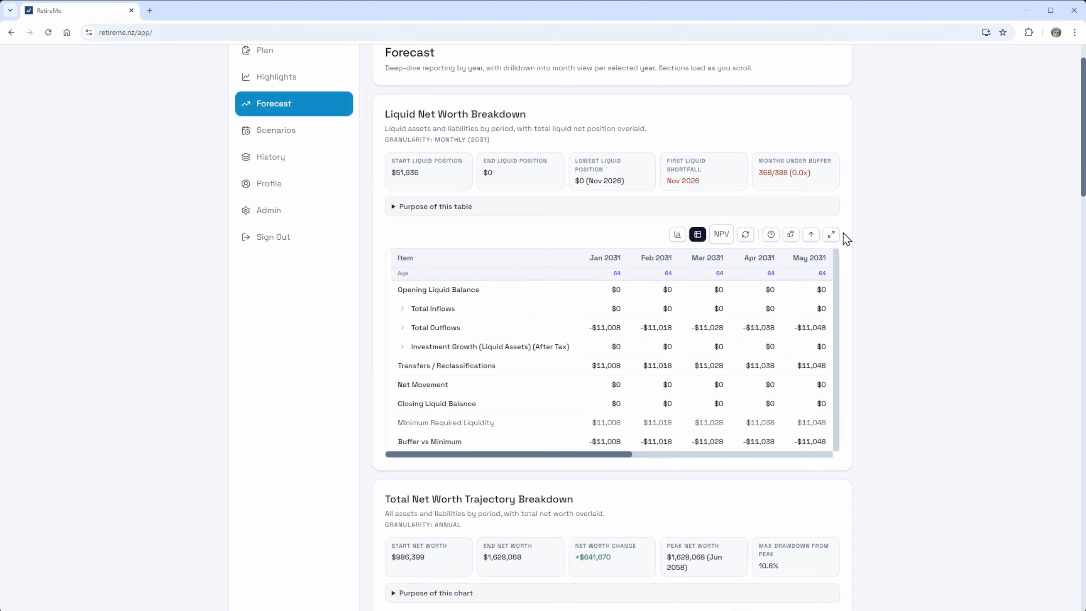
click(832, 235)
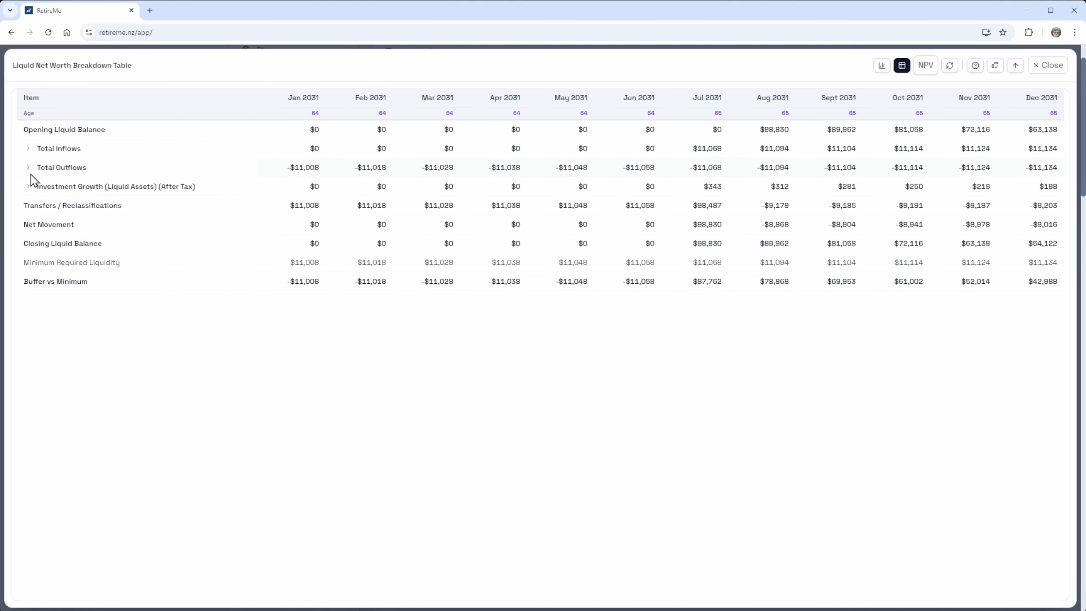
Step: Expand the total inflows, total outflows and after-tax investment growth rows in the liquid net worth table
click(27, 149)
click(28, 243)
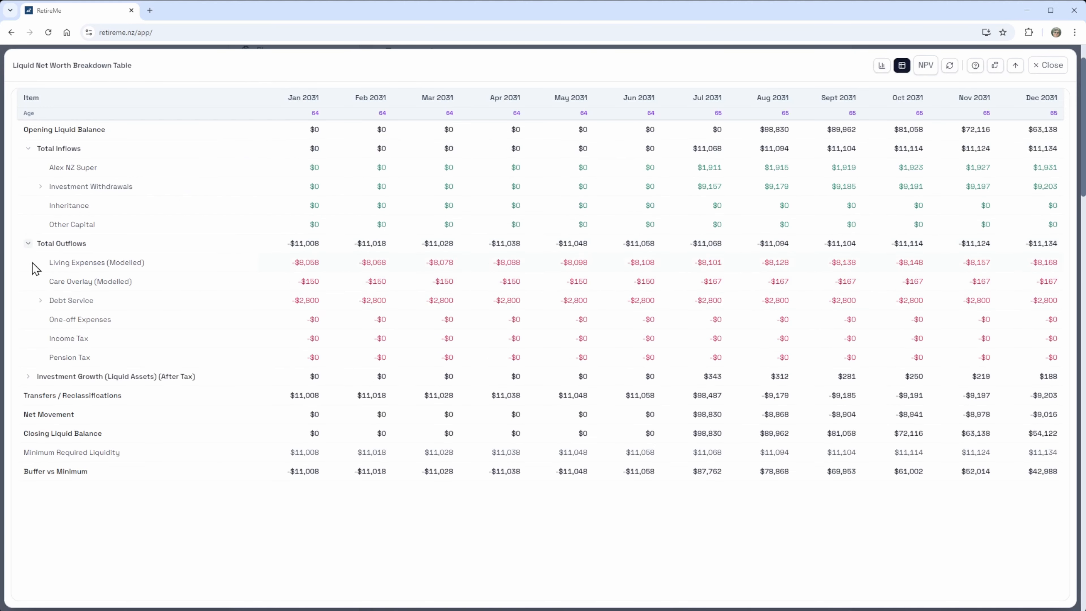
click(28, 376)
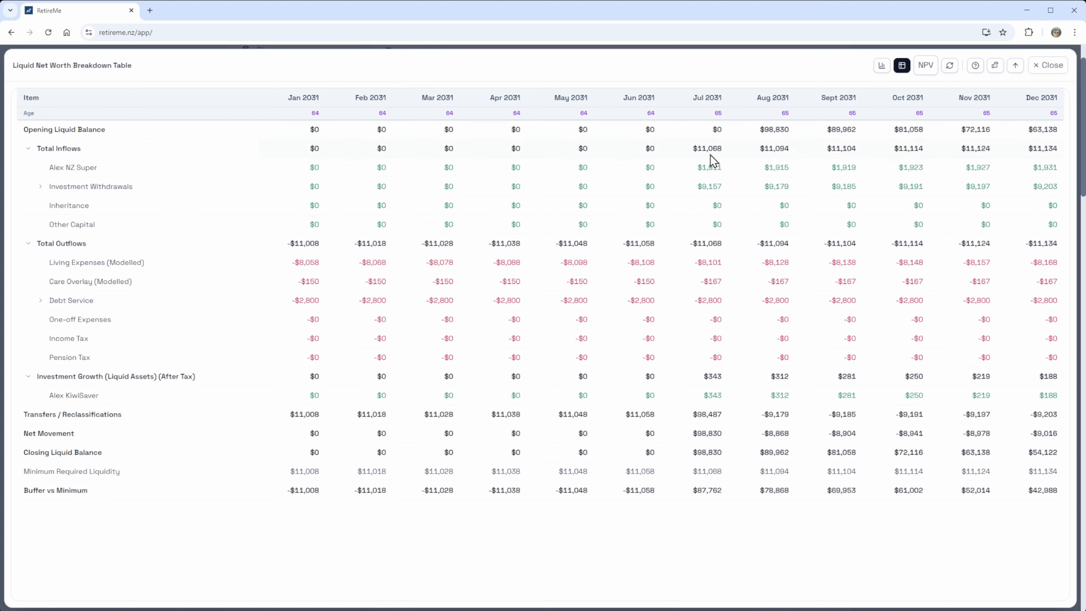
Step: Examine the NZ Super and expanded investment withdrawal amounts for July to December 2031, then close the enlarged table
drag(695, 168, 1064, 166)
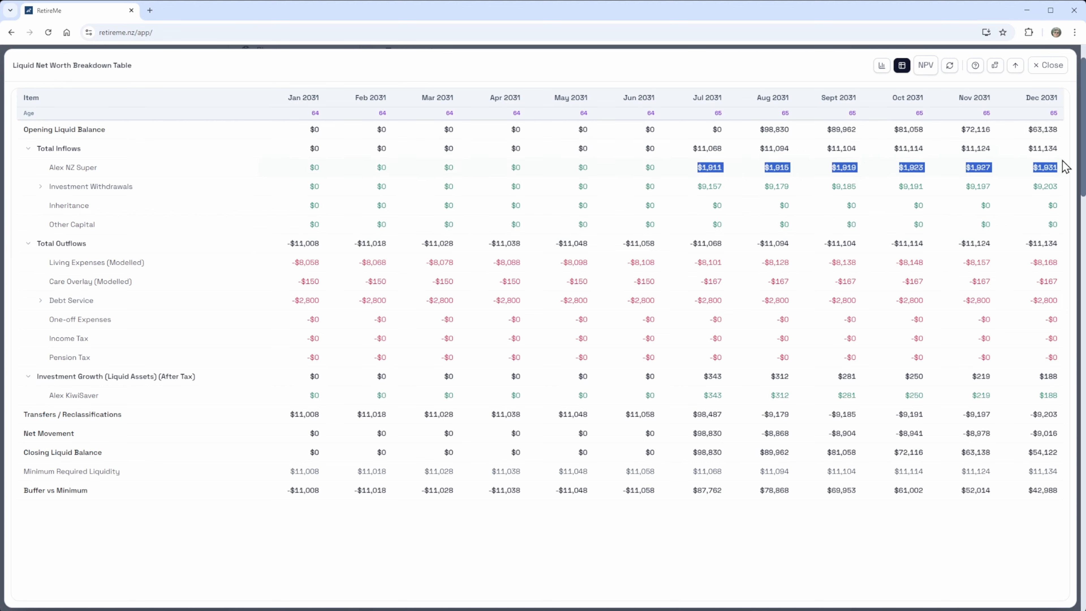
click(40, 186)
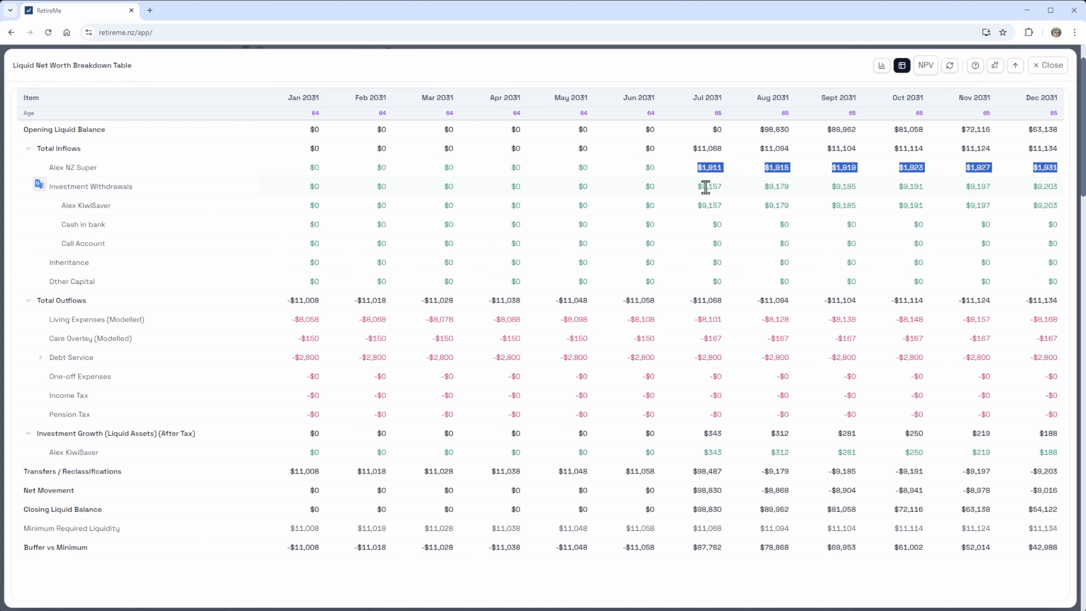
drag(701, 177, 1043, 184)
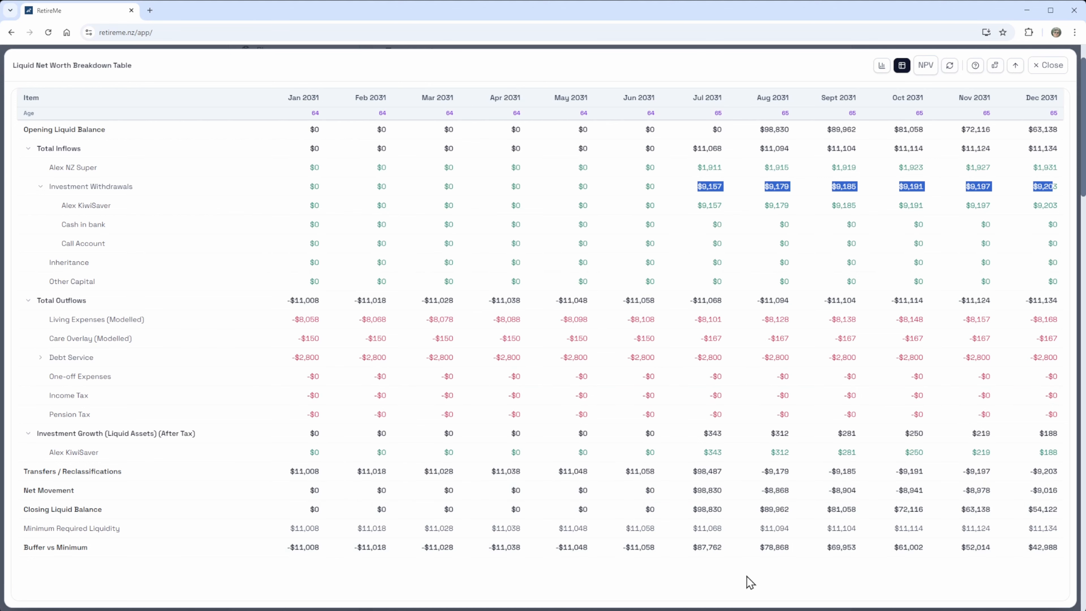
click(1045, 66)
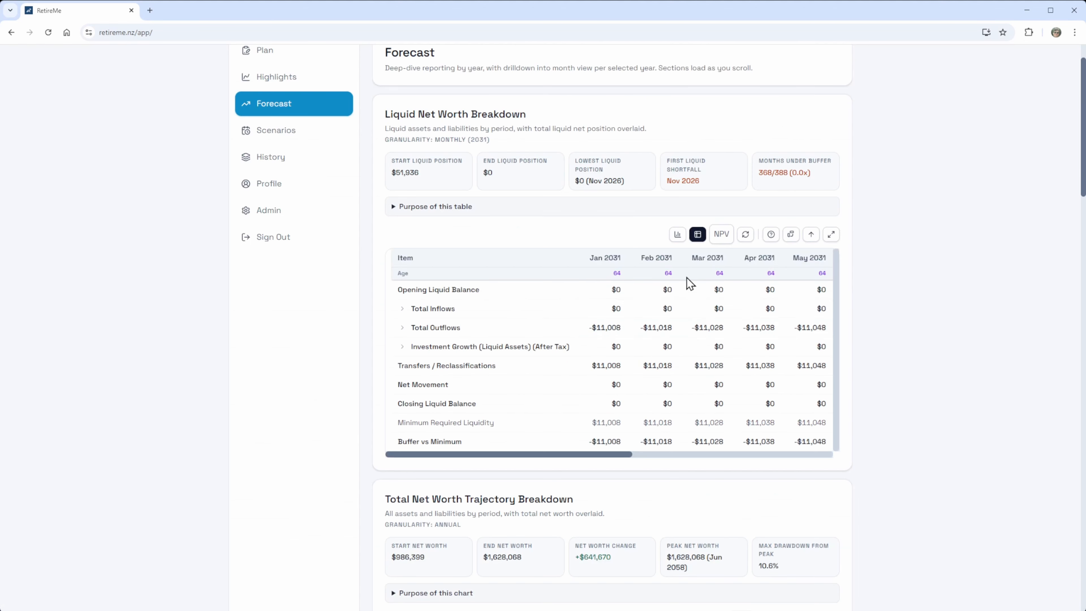
click(831, 233)
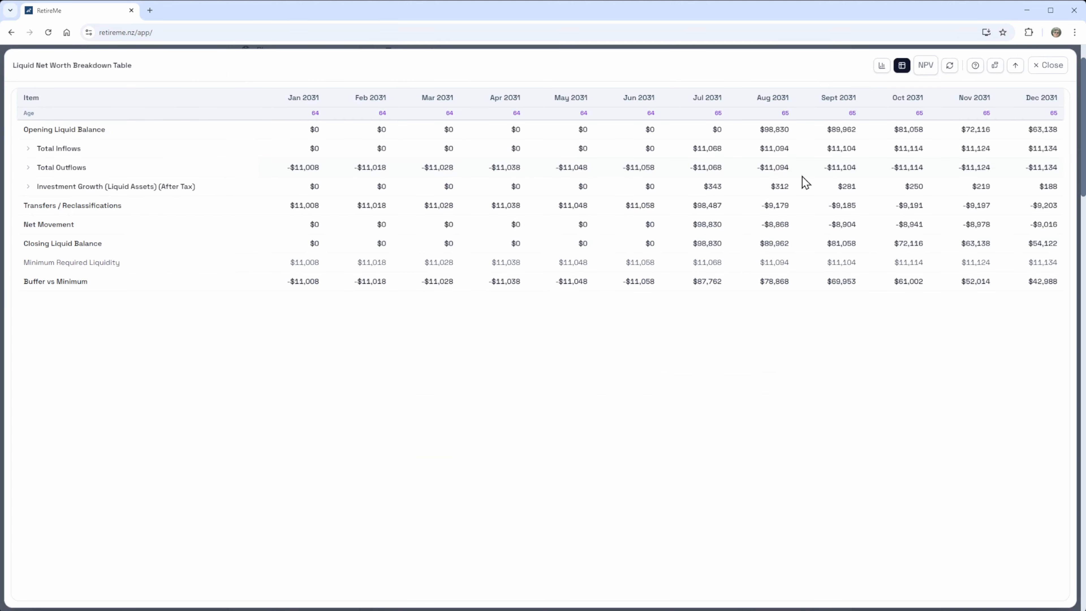
click(1056, 66)
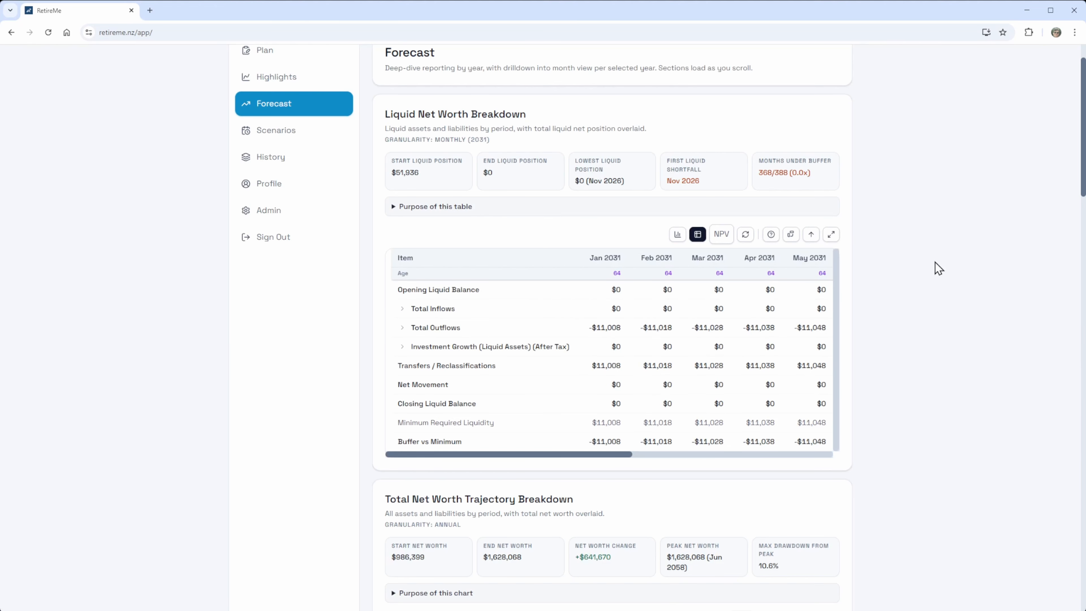
Step: Run the Goal Seeker for at least $1 in liquid assets remaining at age 90 and review the closest scenarios
click(270, 132)
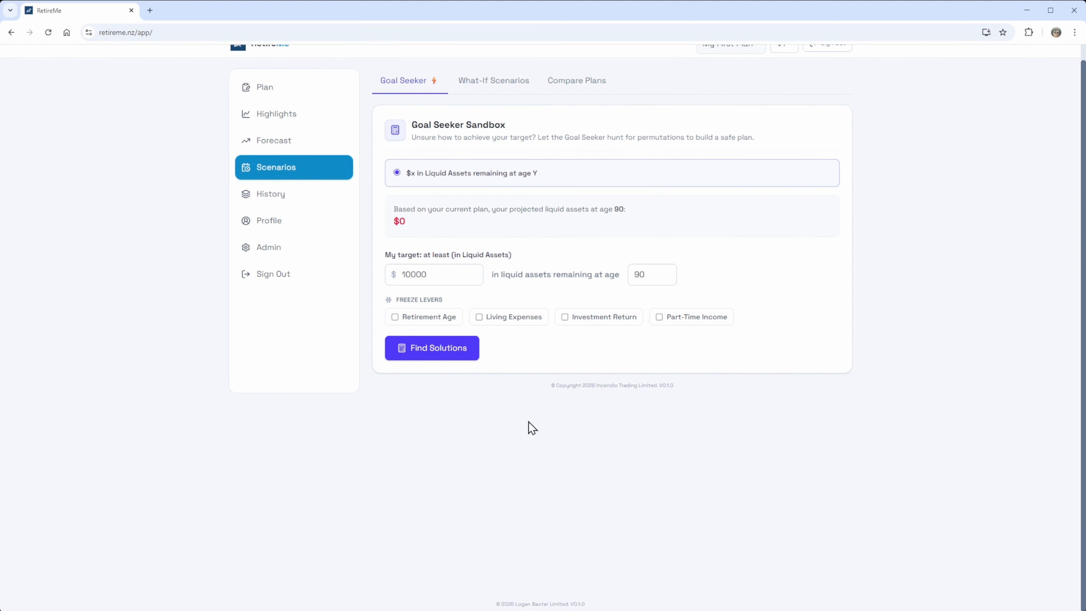
drag(405, 274, 563, 274)
key(BackSpace)
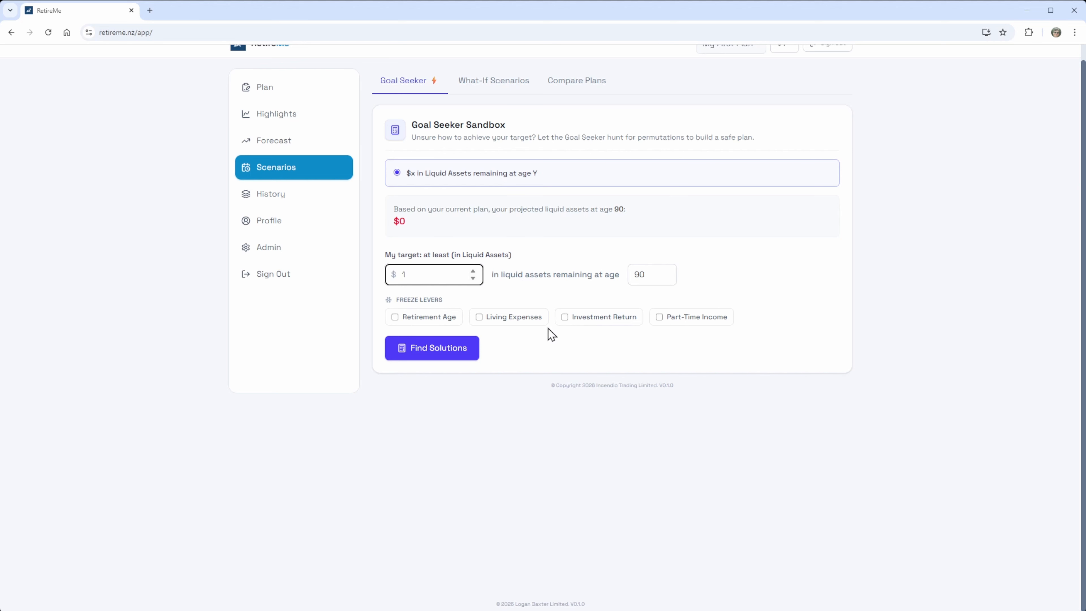
click(436, 358)
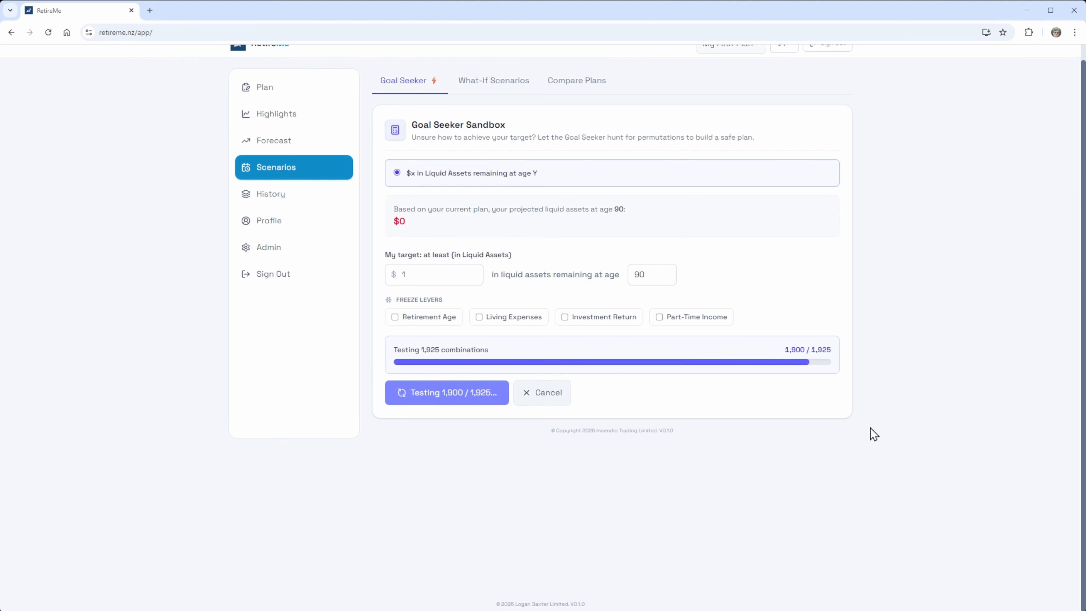
scroll(847, 382, down, 3)
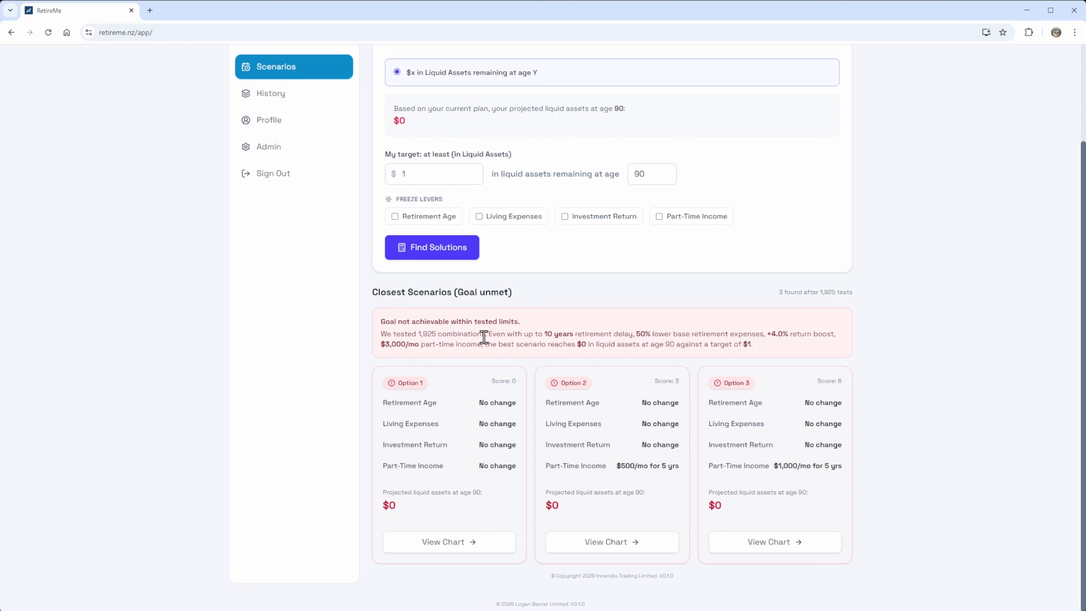
scroll(424, 176, up, 3)
Step: Review the plan's outstanding "Finish my plan" items and its listed assets and liabilities
click(267, 113)
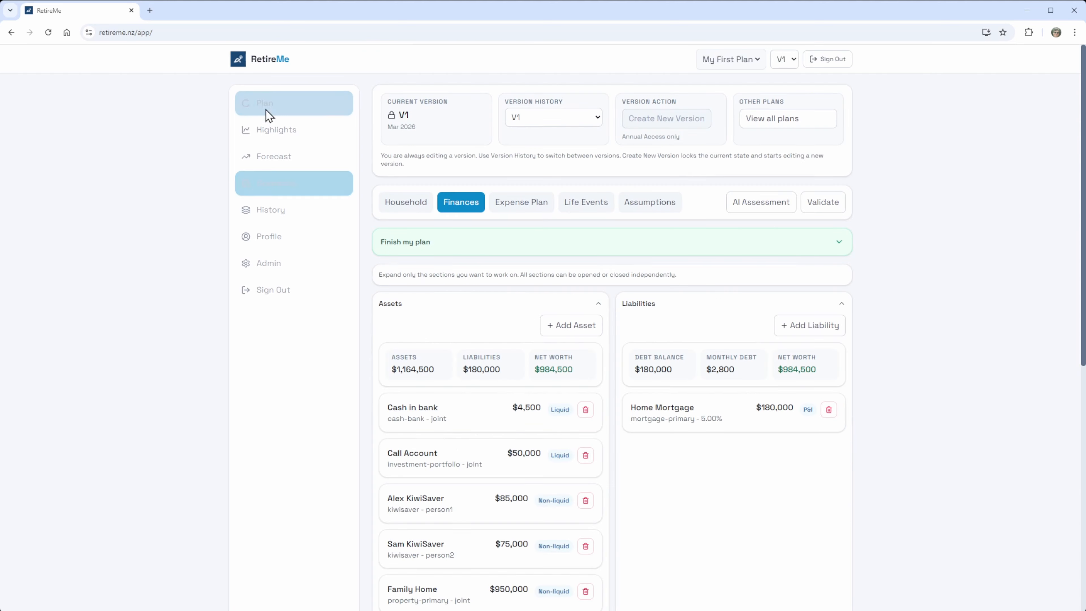
click(849, 249)
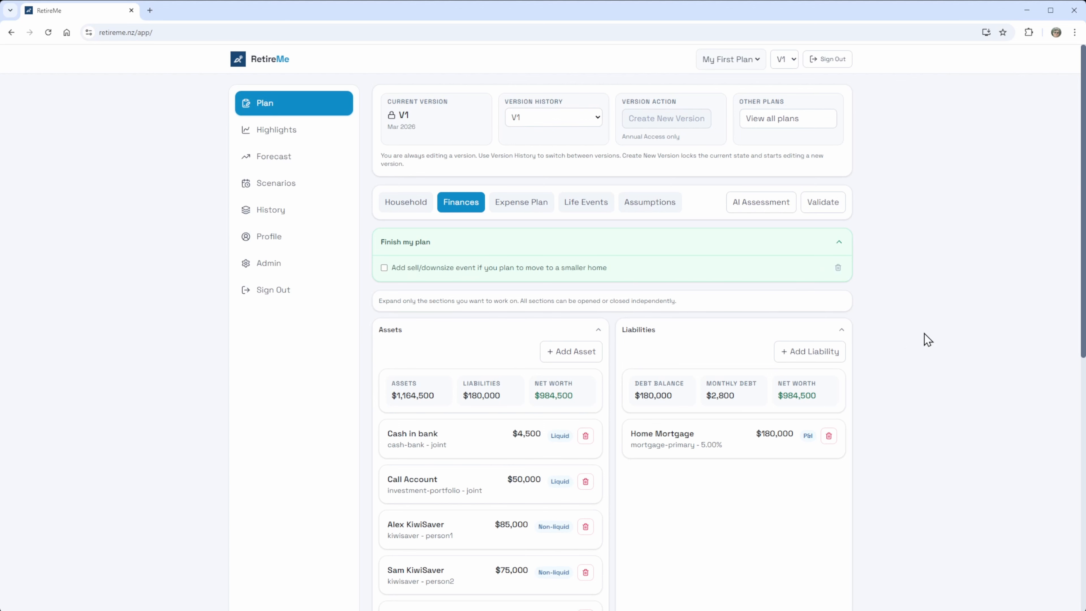
click(275, 136)
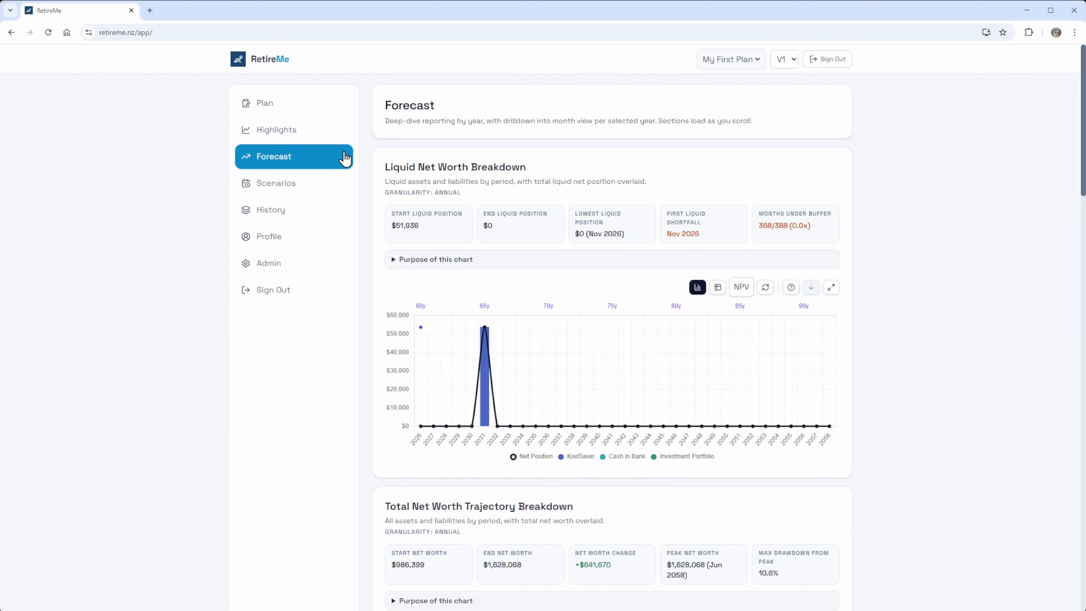
click(268, 107)
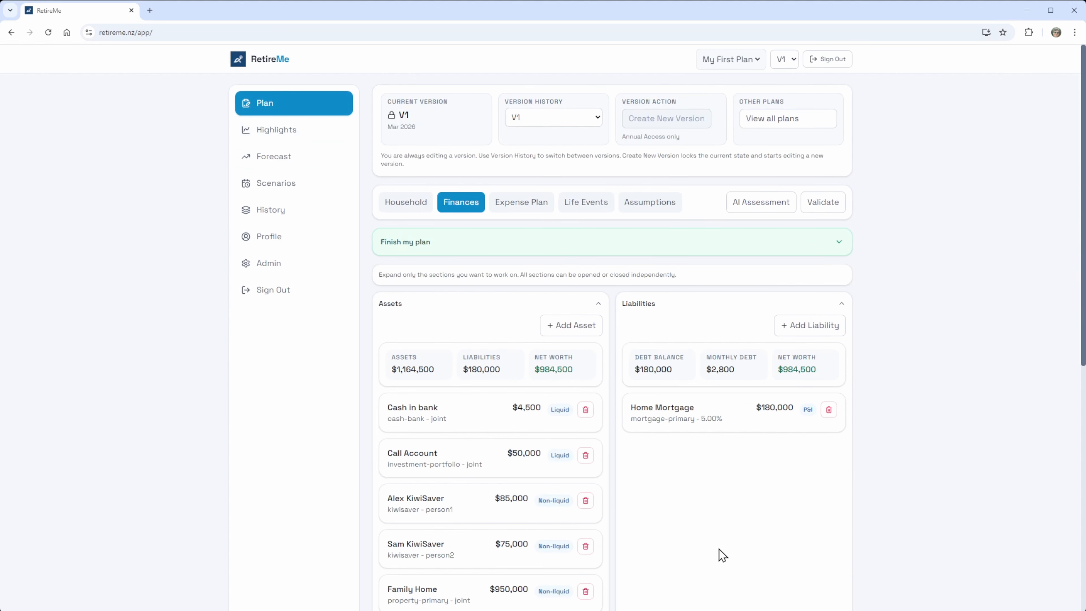
scroll(969, 451, down, 2)
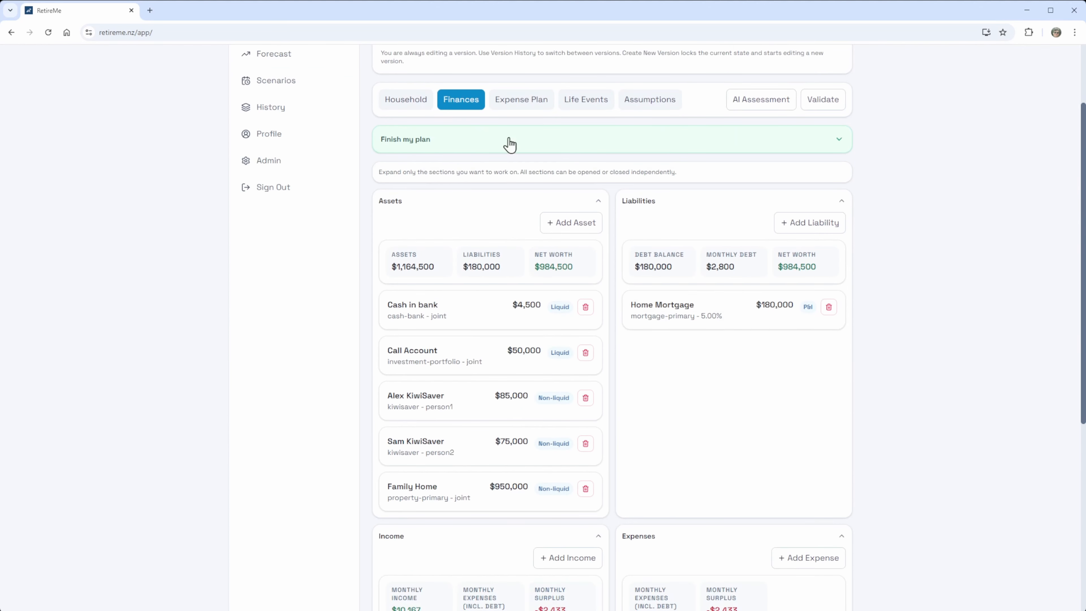
Step: View the primary person's details in the household section and close them without saving
click(390, 102)
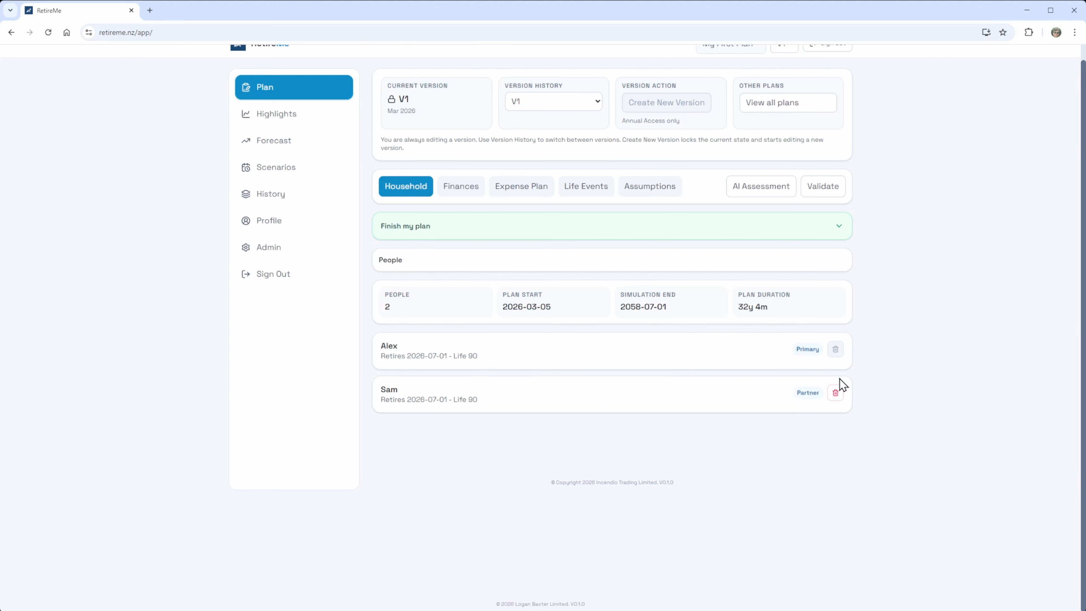
click(448, 348)
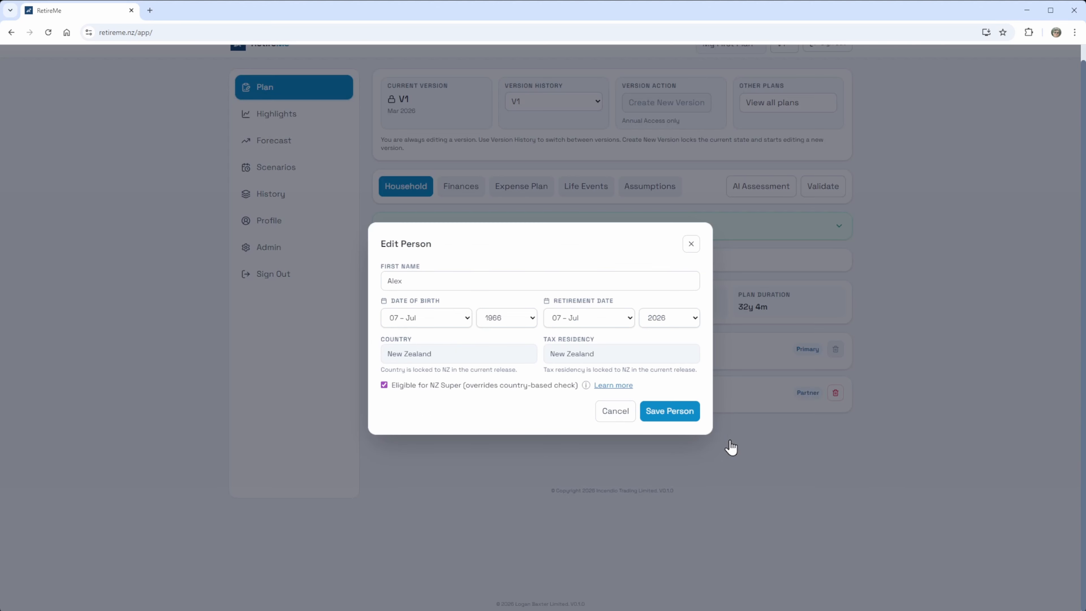
click(615, 410)
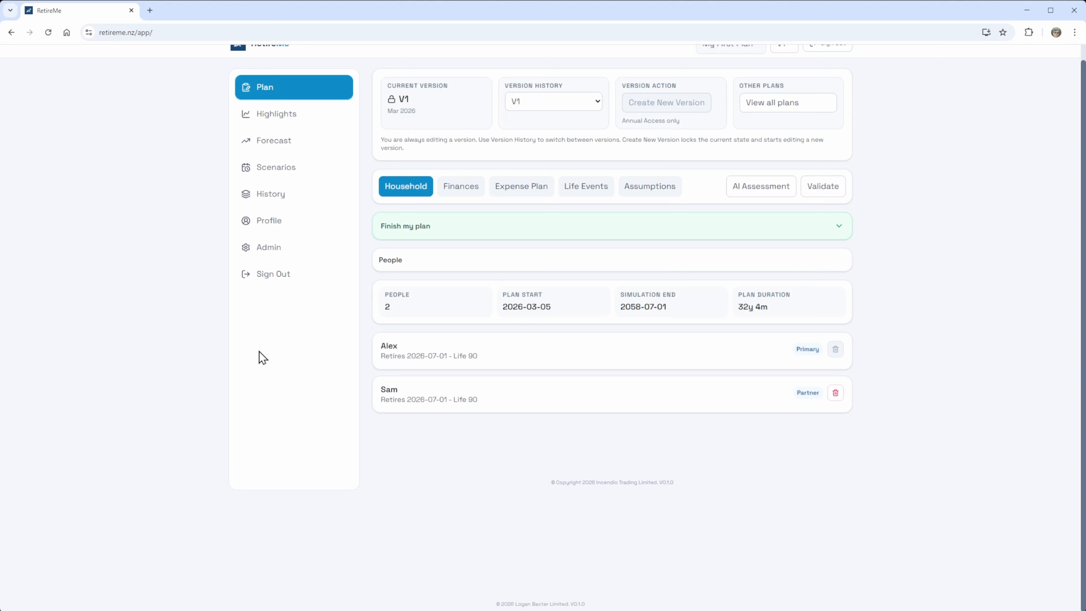
Step: Examine the plan's finances: the listed assets, home mortgage, incomes, pre-retirement living costs and monthly surplus
click(452, 195)
scroll(967, 295, down, 2)
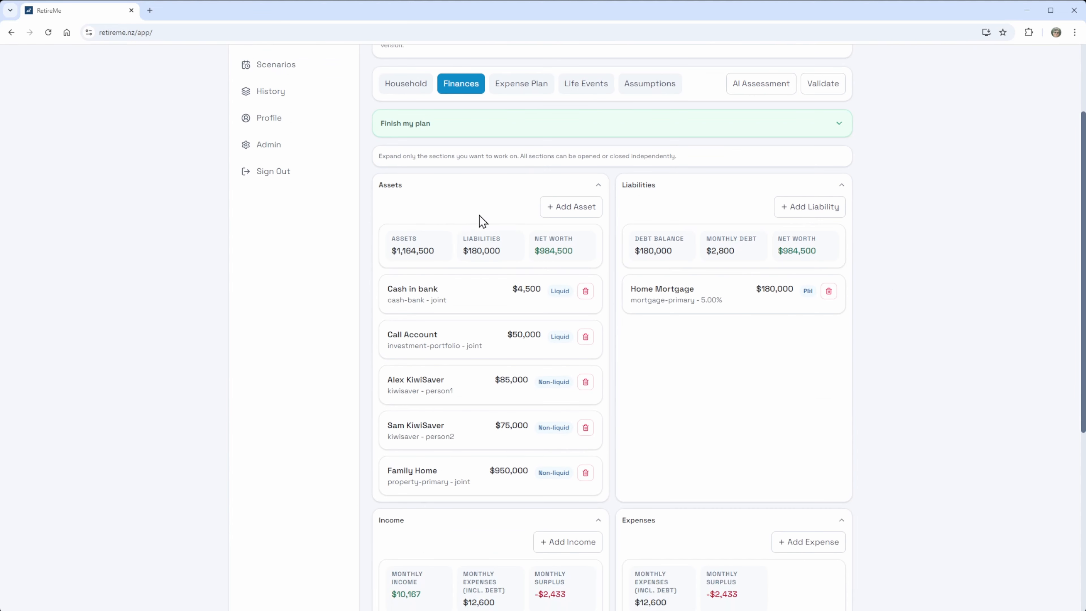
scroll(684, 242, down, 4)
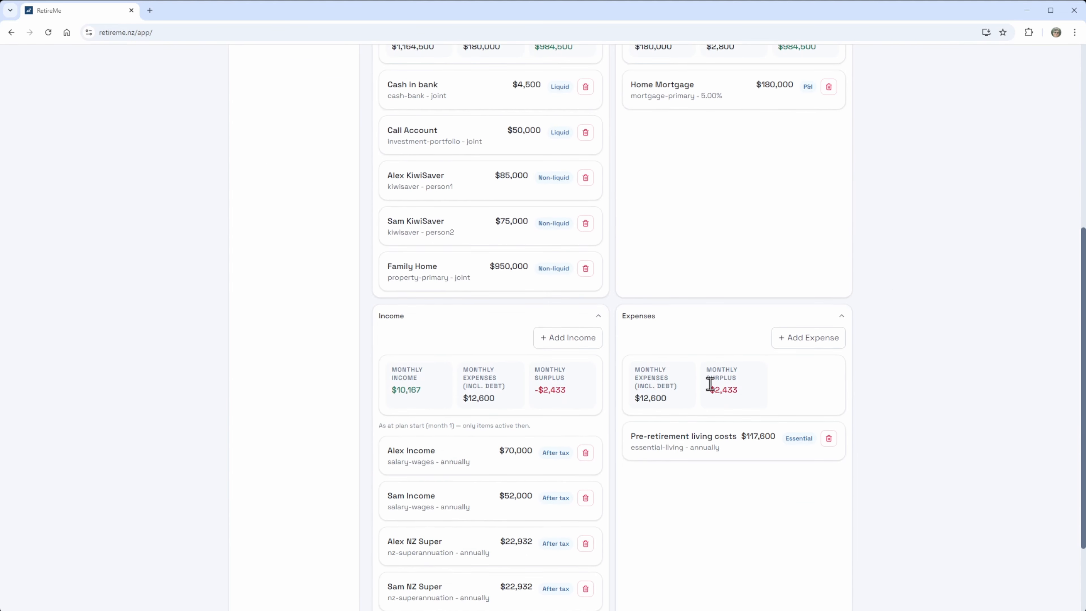
scroll(695, 375, up, 2)
scroll(404, 175, up, 3)
scroll(466, 370, down, 1)
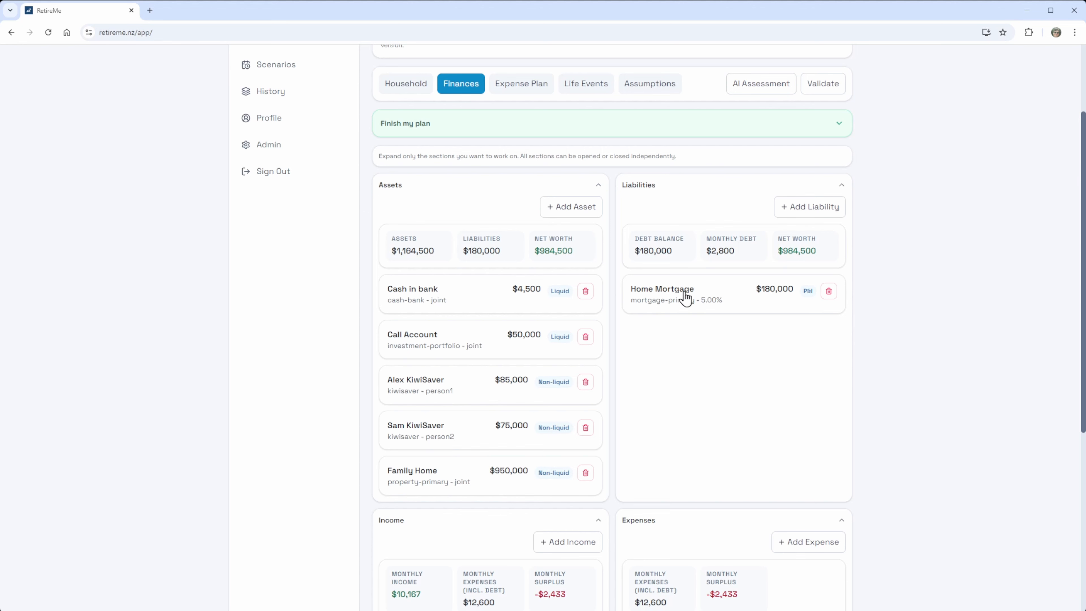
scroll(529, 475, down, 4)
scroll(828, 433, down, 2)
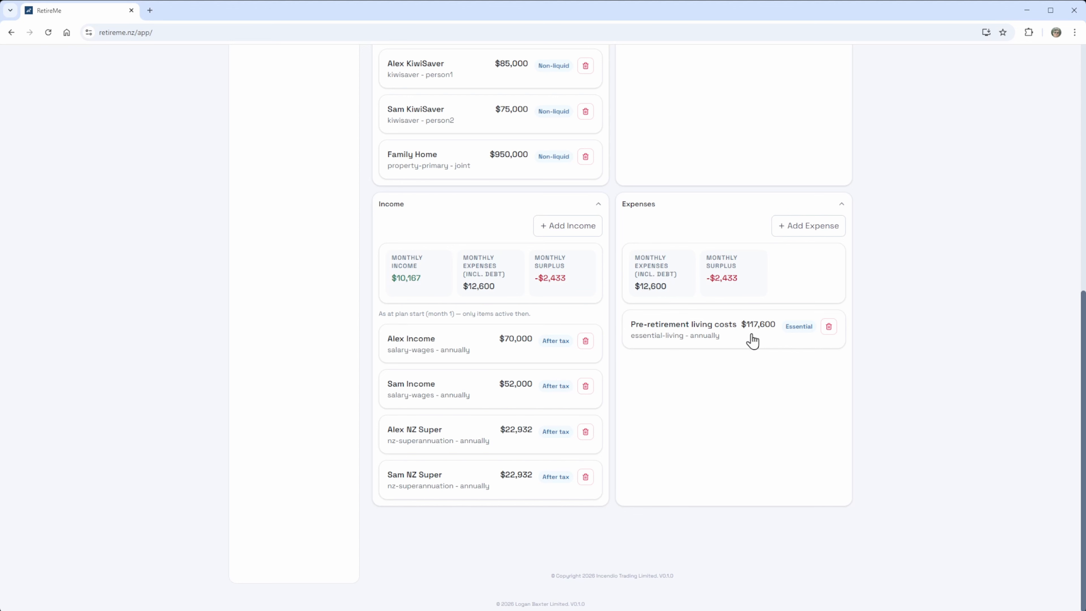
drag(706, 278, 737, 279)
click(944, 359)
Step: View the new income and new expense entry forms, cancel each without saving, and look over the finances lists again
click(565, 226)
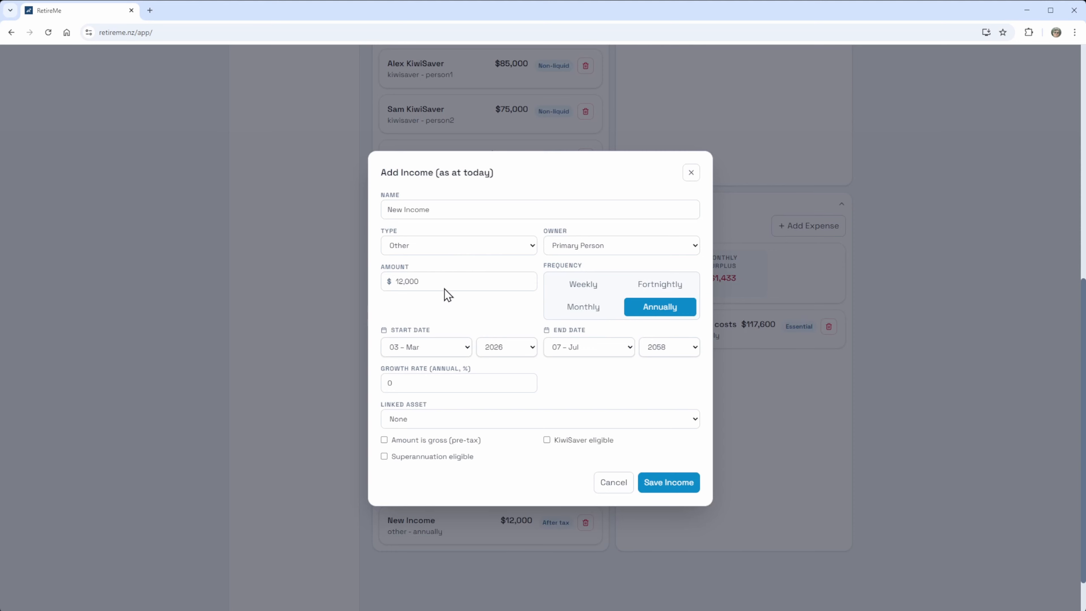
click(611, 486)
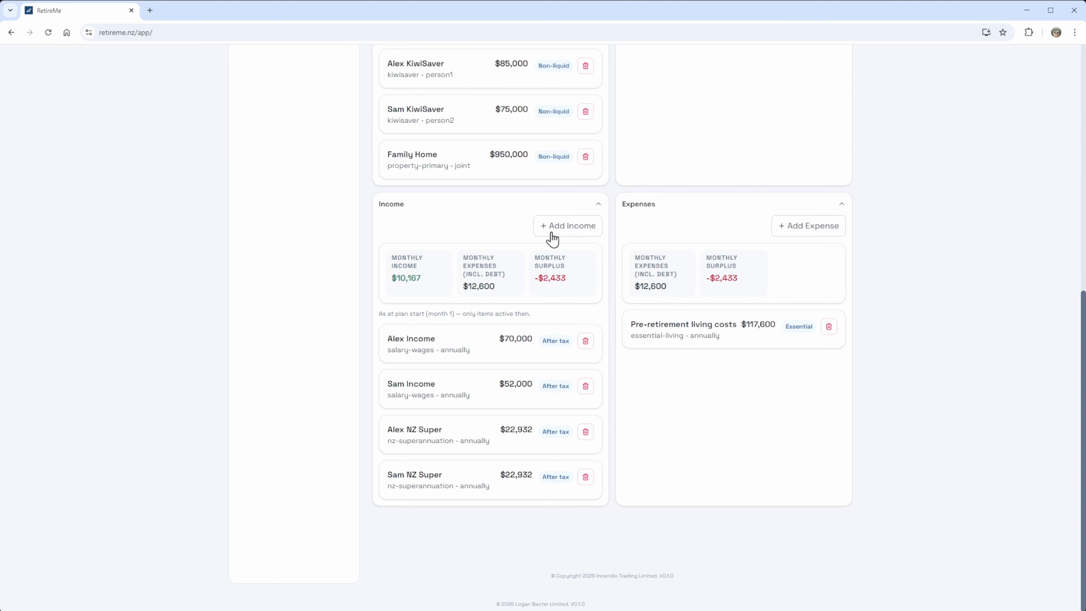
click(813, 236)
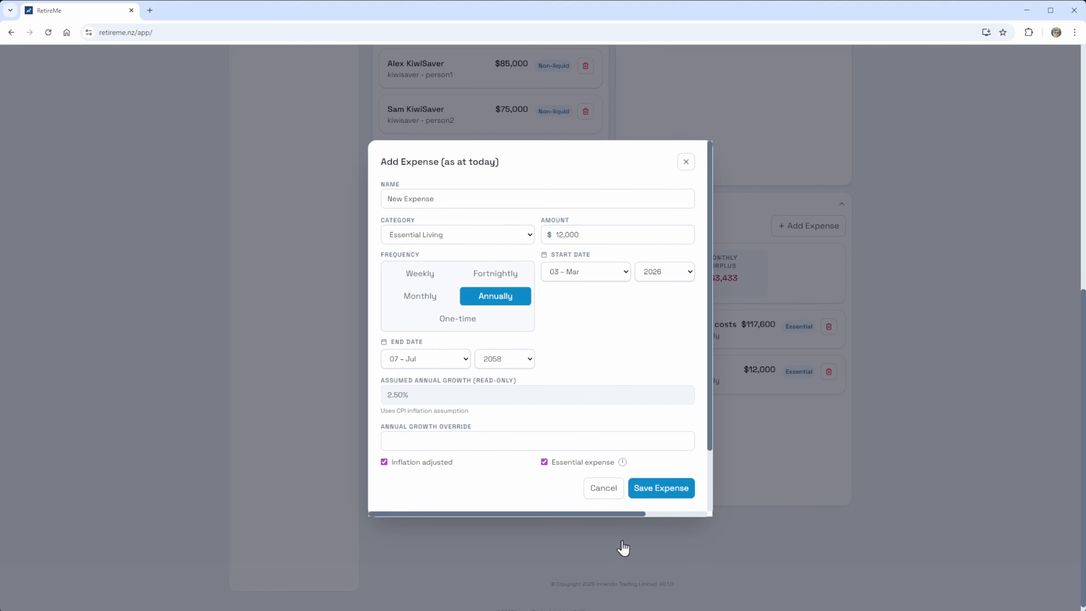
click(599, 492)
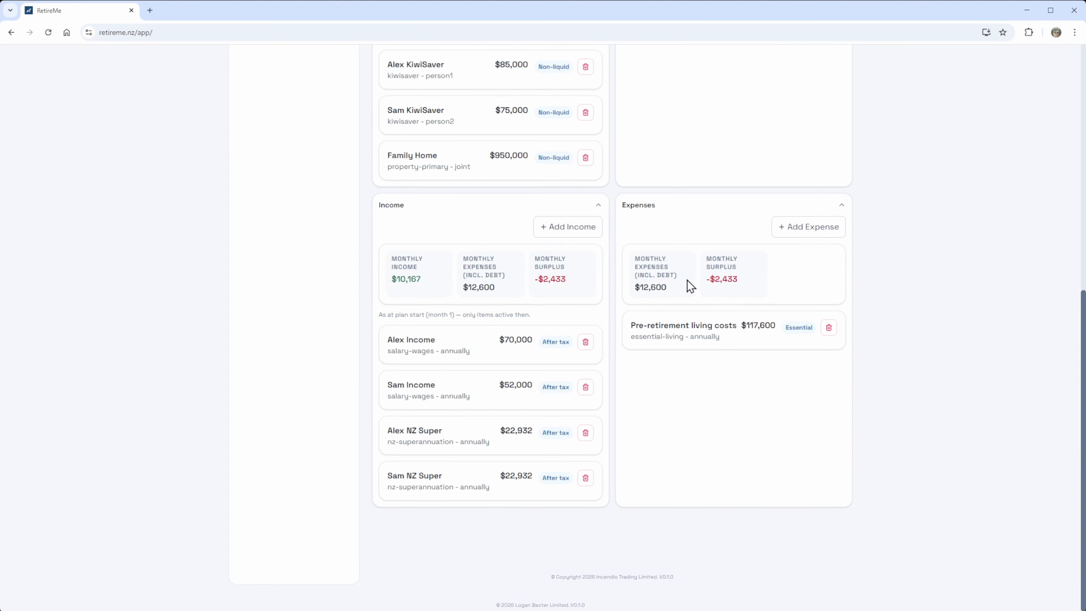
scroll(687, 280, up, 5)
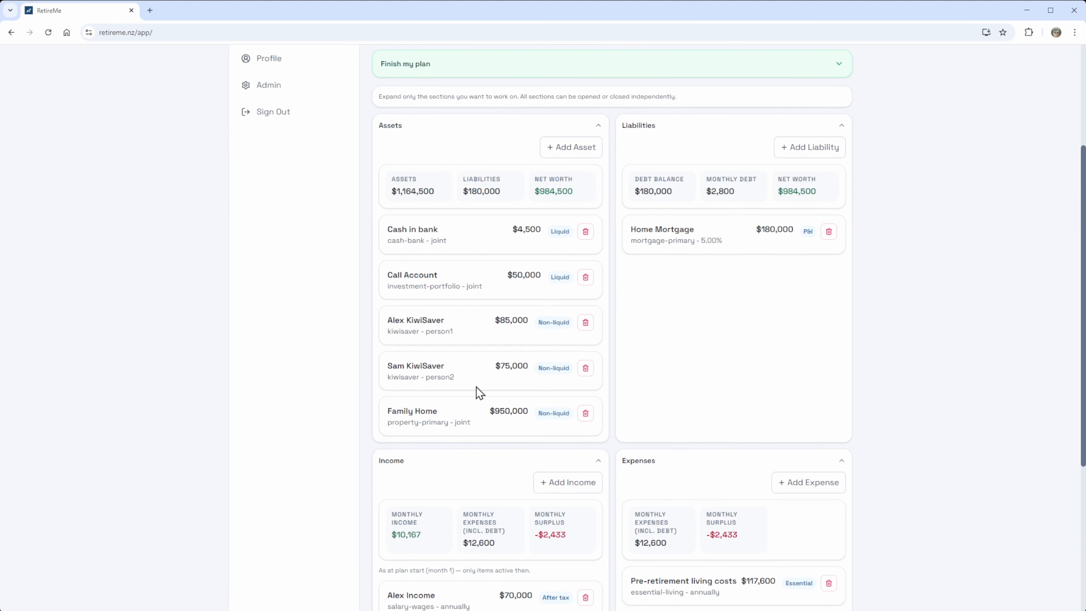
scroll(690, 257, down, 5)
scroll(701, 338, up, 7)
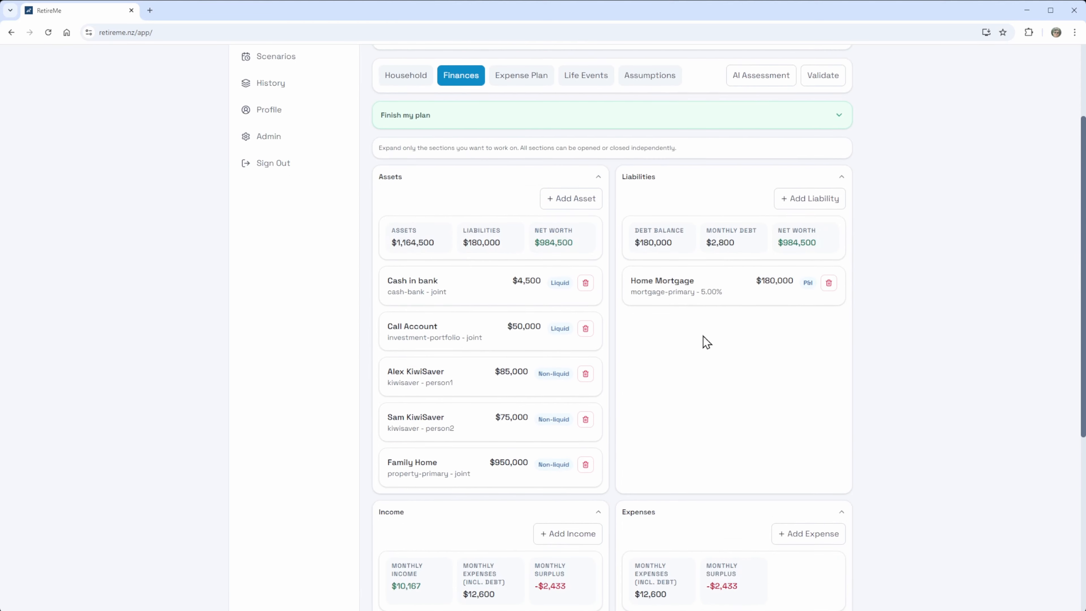
Step: Set the starting annual retirement expense in the expense plan to $60,404
click(507, 136)
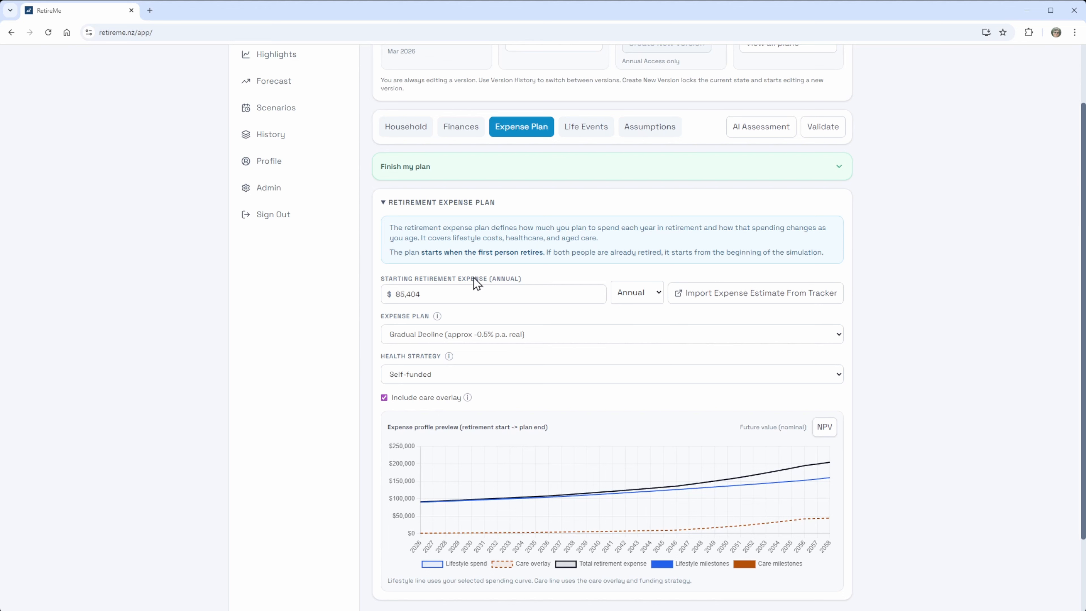
click(390, 294)
key(Delete)
text(60)
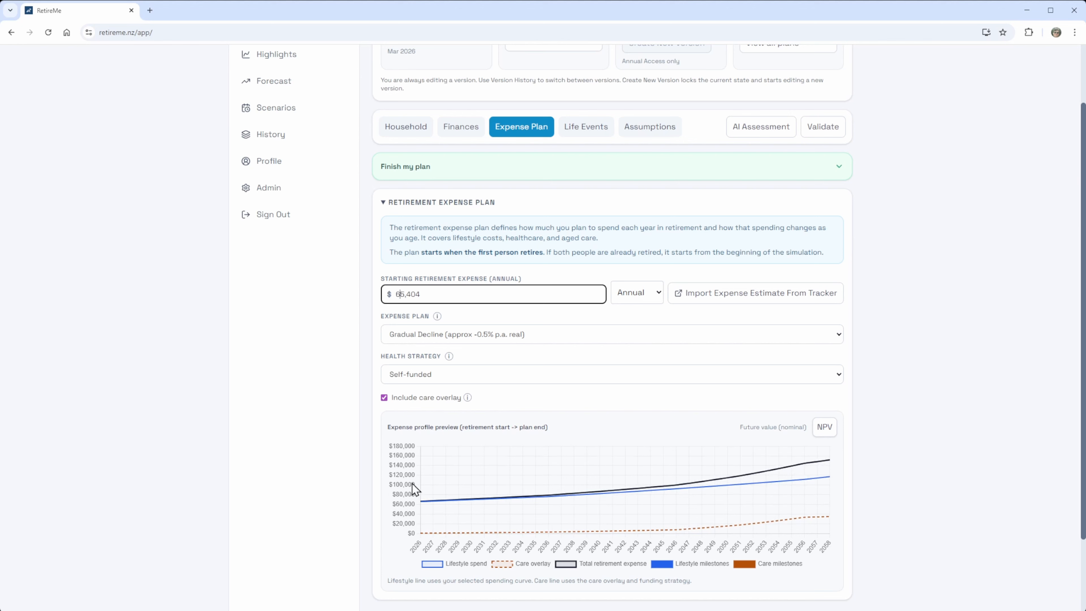
key(Delete)
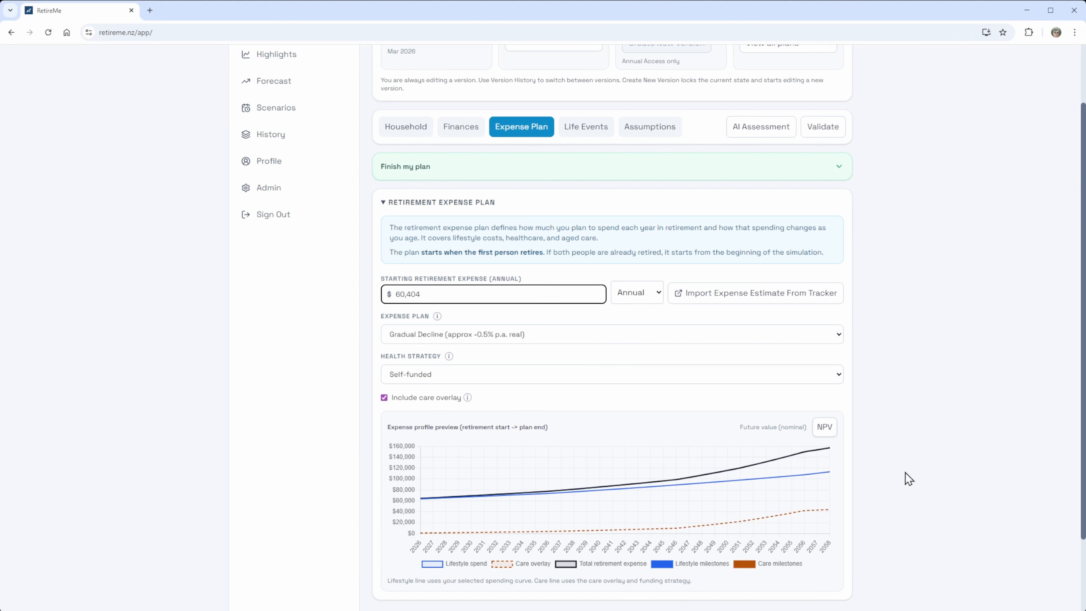
Step: View the expense profile preview in today's dollars, then return it to future values
scroll(897, 471, down, 2)
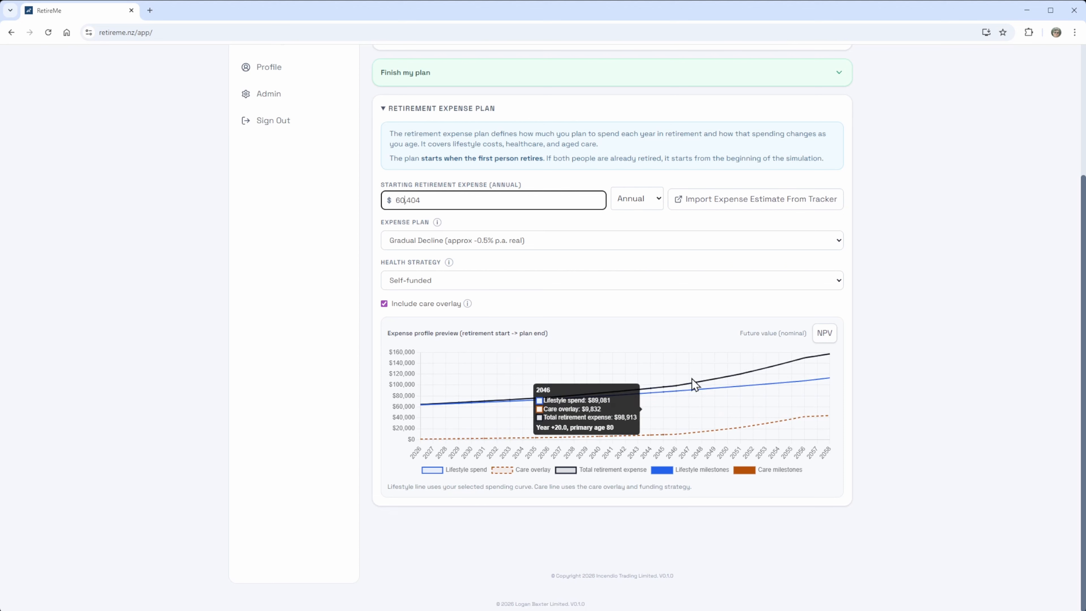
click(820, 338)
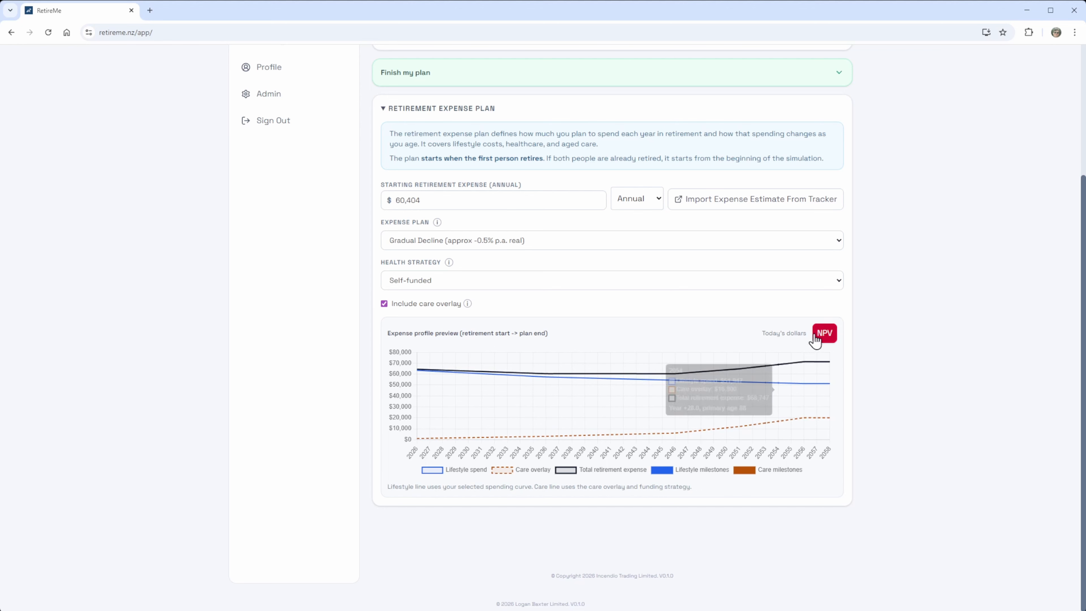
click(822, 338)
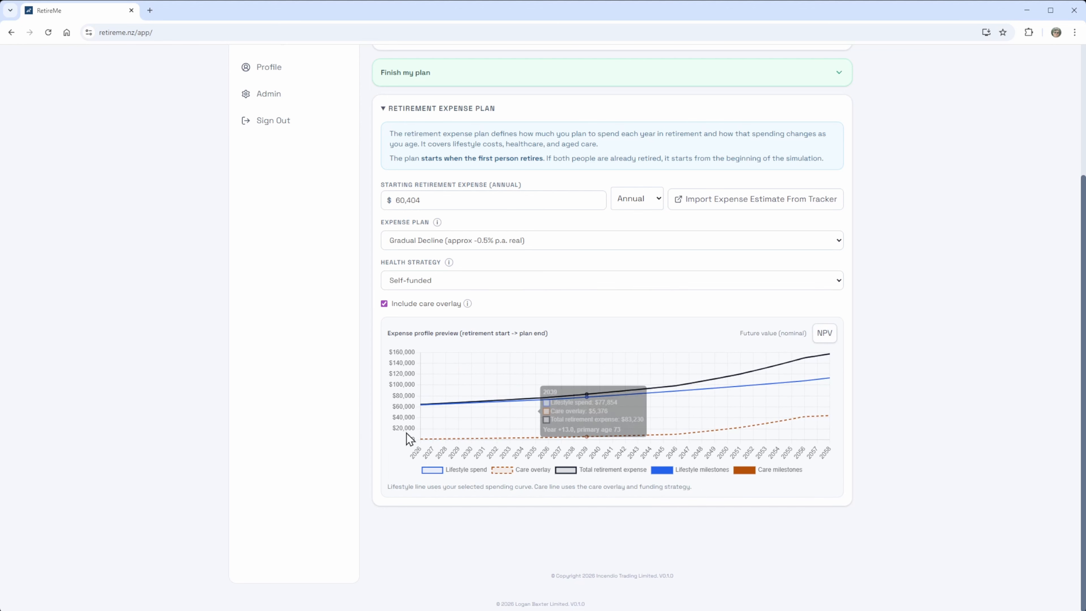
Step: Start a new life event named "Sell House", dated March 2030, with the type Sell Asset
scroll(653, 335, up, 4)
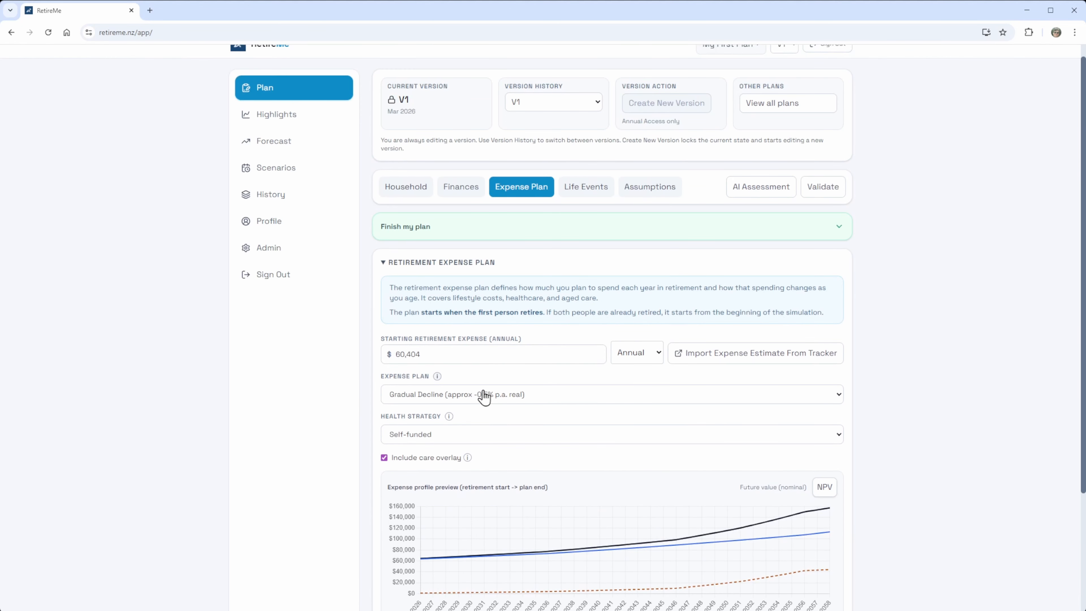
click(582, 189)
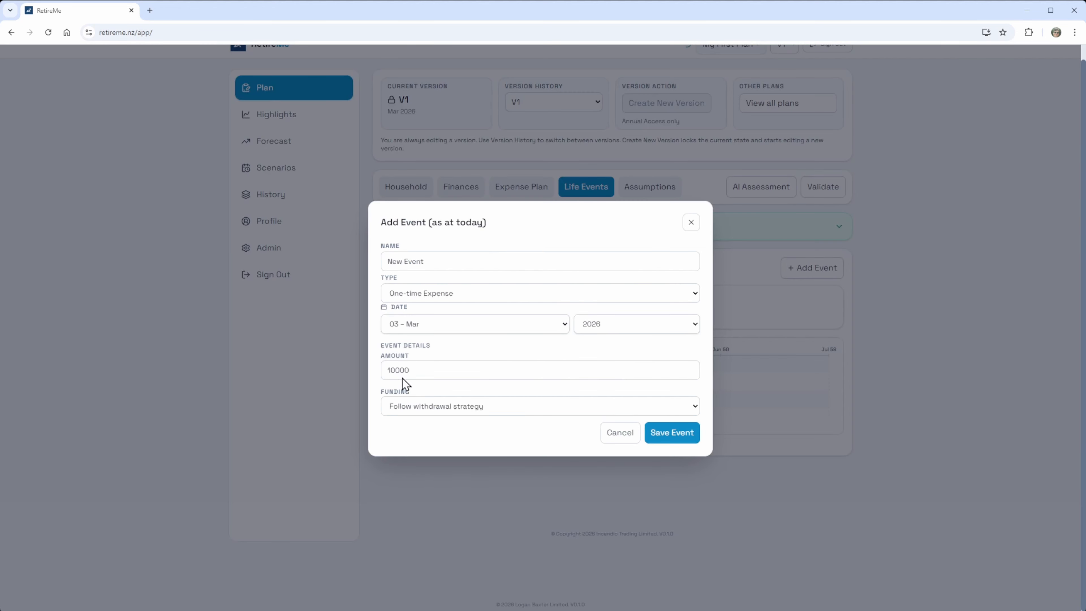
drag(443, 259, 340, 267)
text(Sell House)
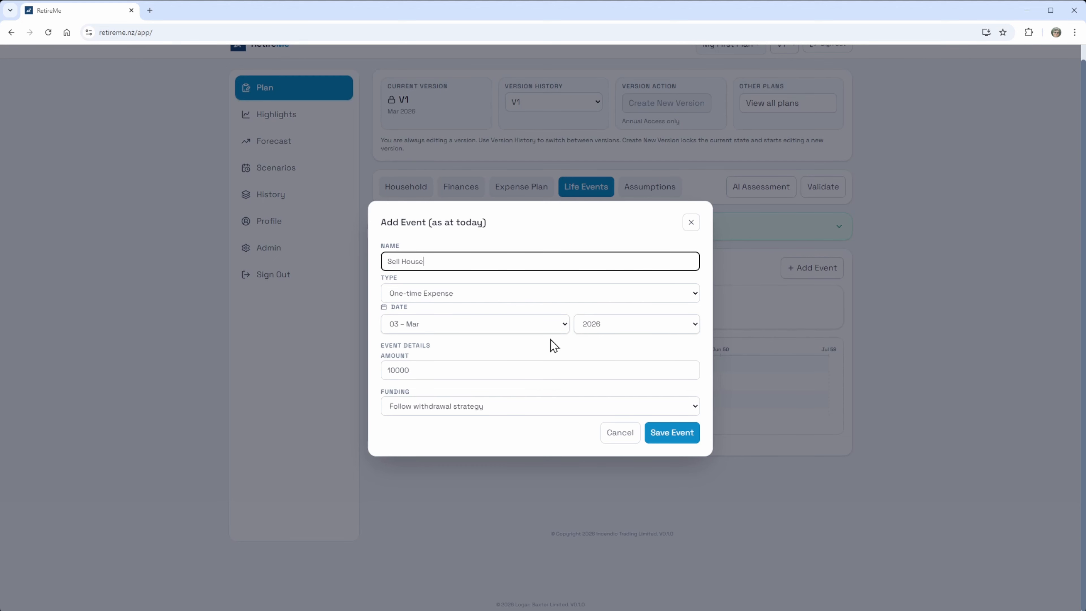
click(615, 335)
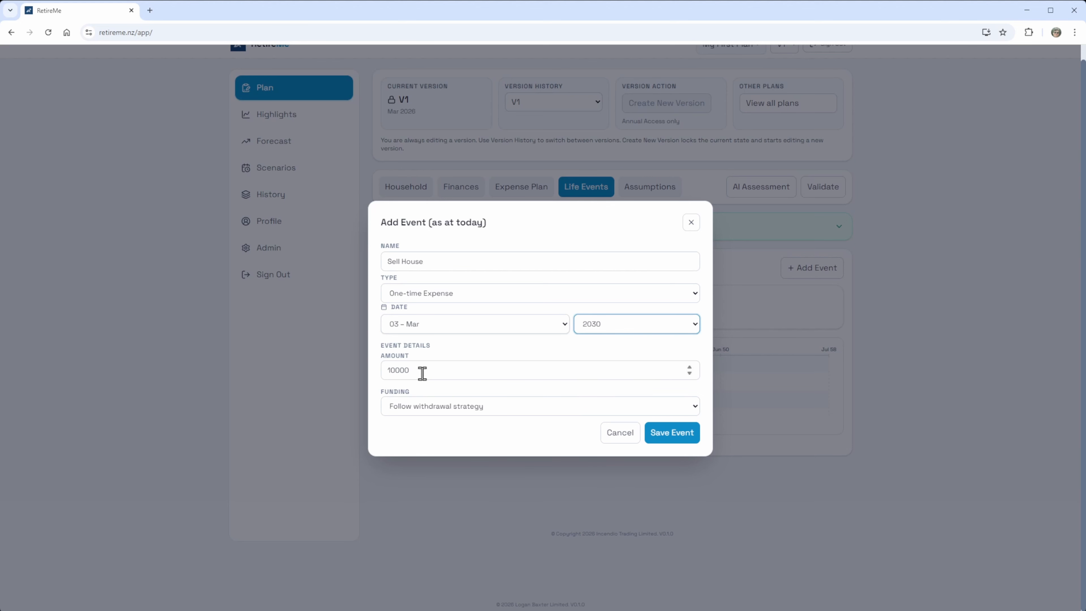
click(440, 296)
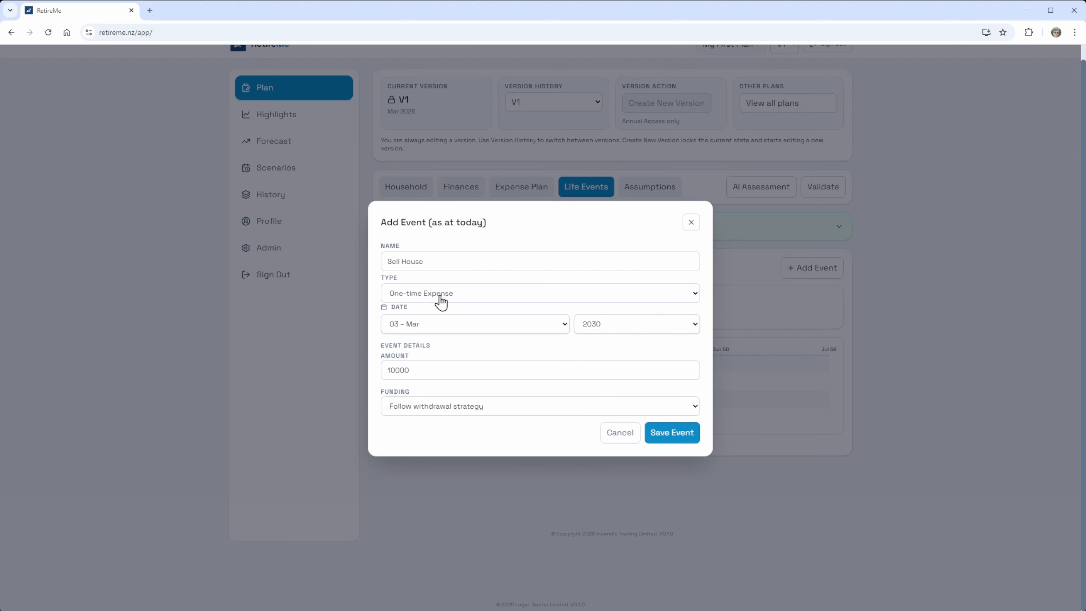
click(423, 364)
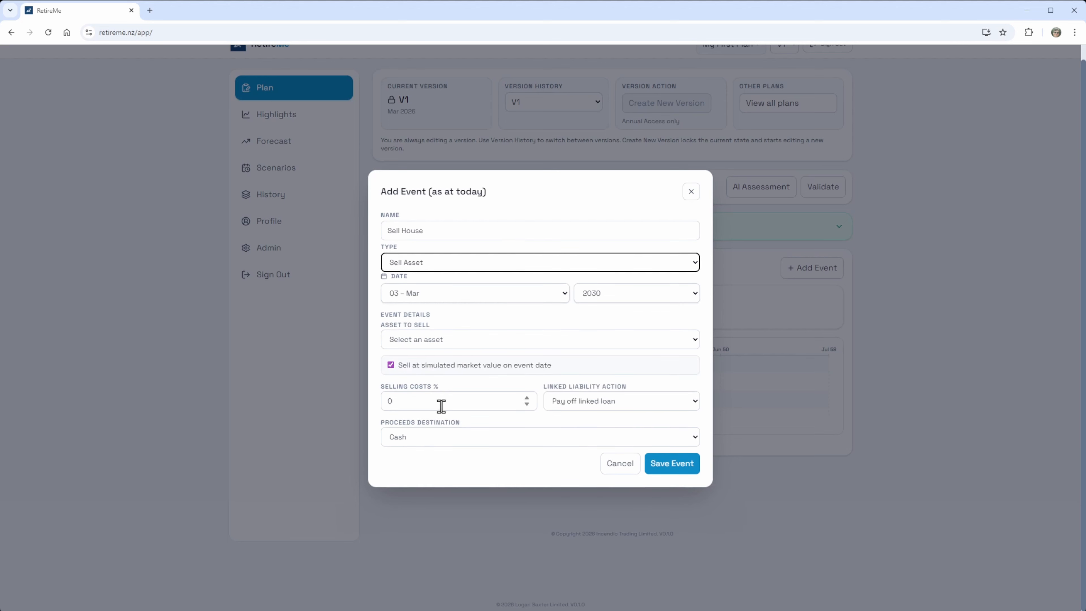
Step: Have the event sell the Family Home with 3% selling costs, pay off the linked loan and send proceeds to the Call Account; save it
click(416, 341)
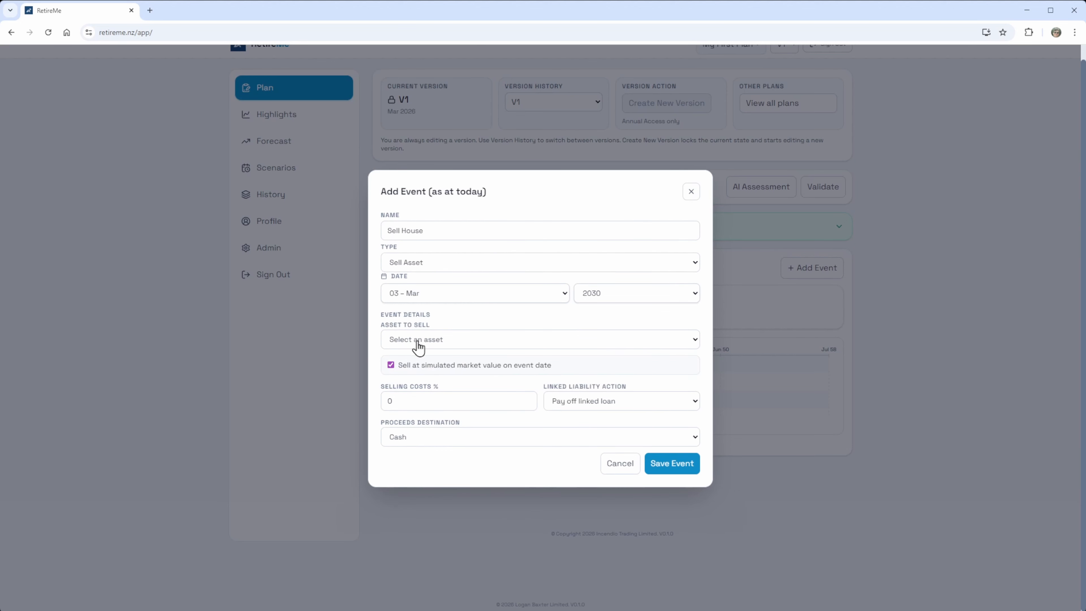
click(437, 393)
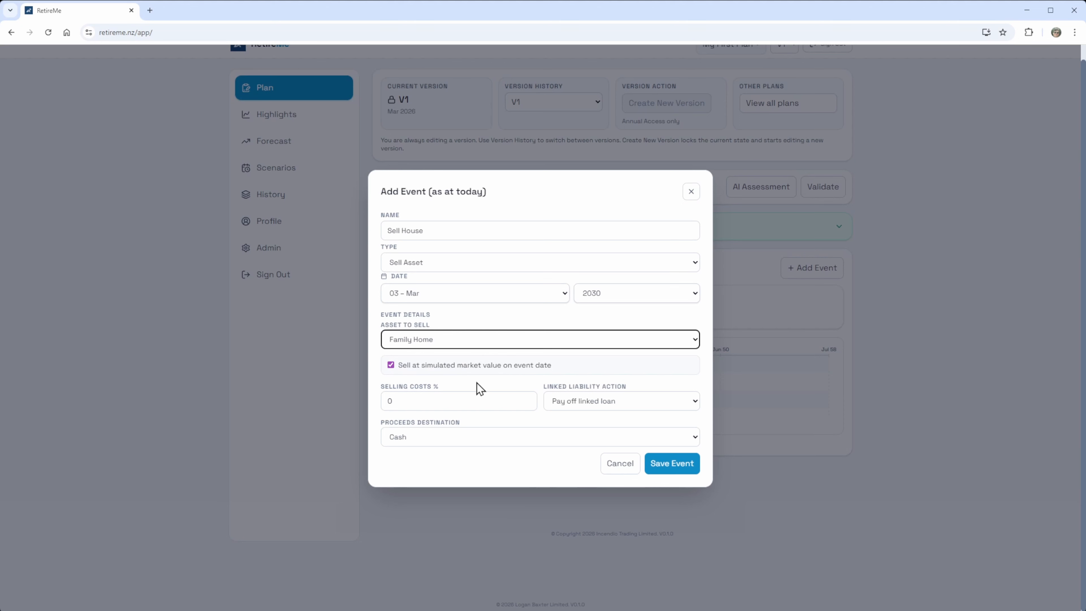
click(411, 402)
text(3)
key(Tab)
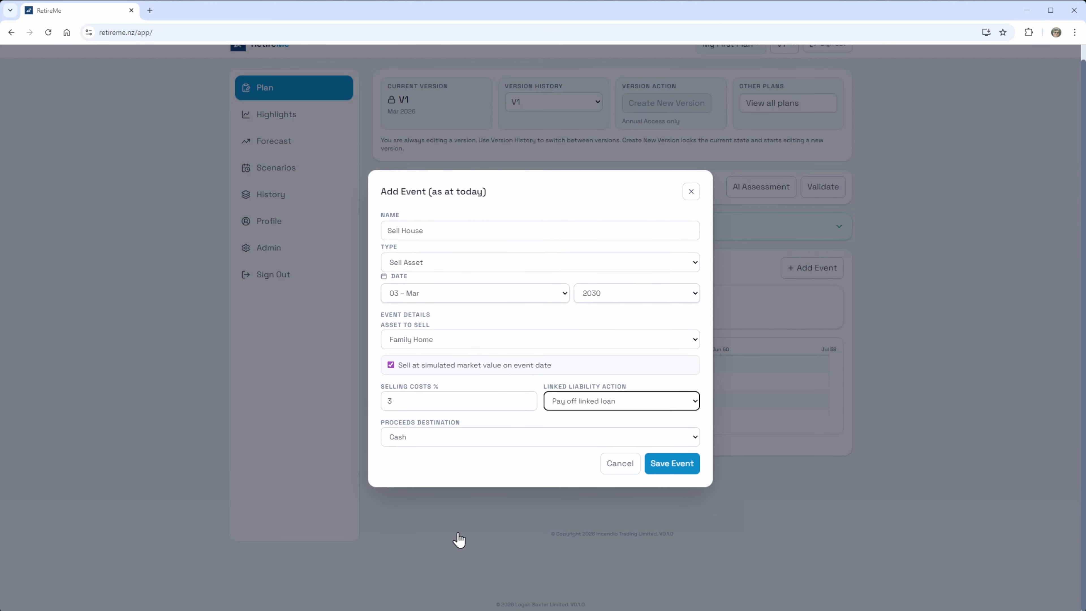
click(620, 412)
click(577, 400)
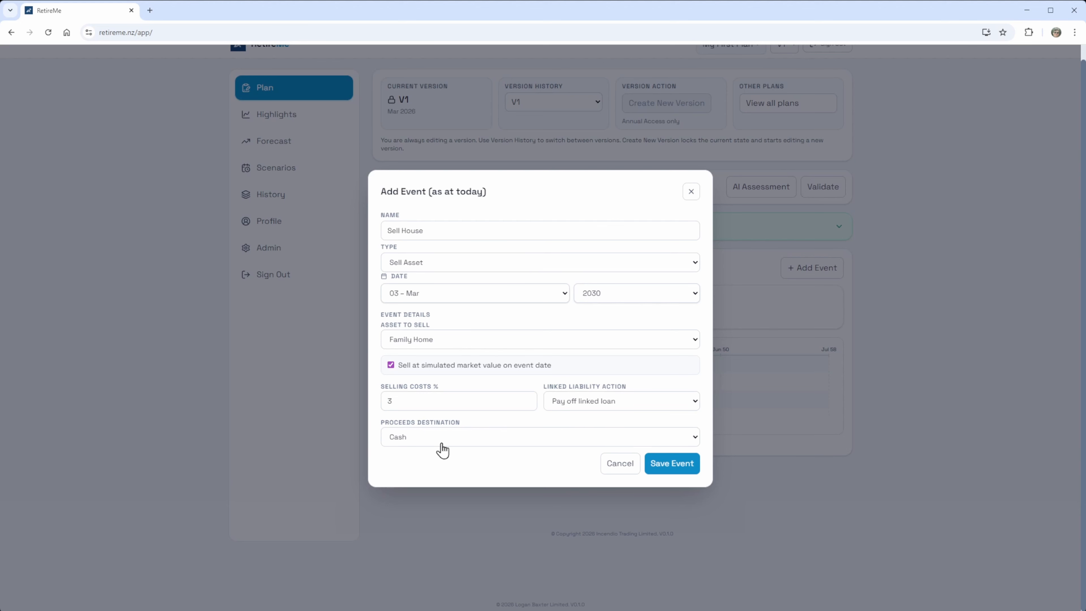
click(472, 480)
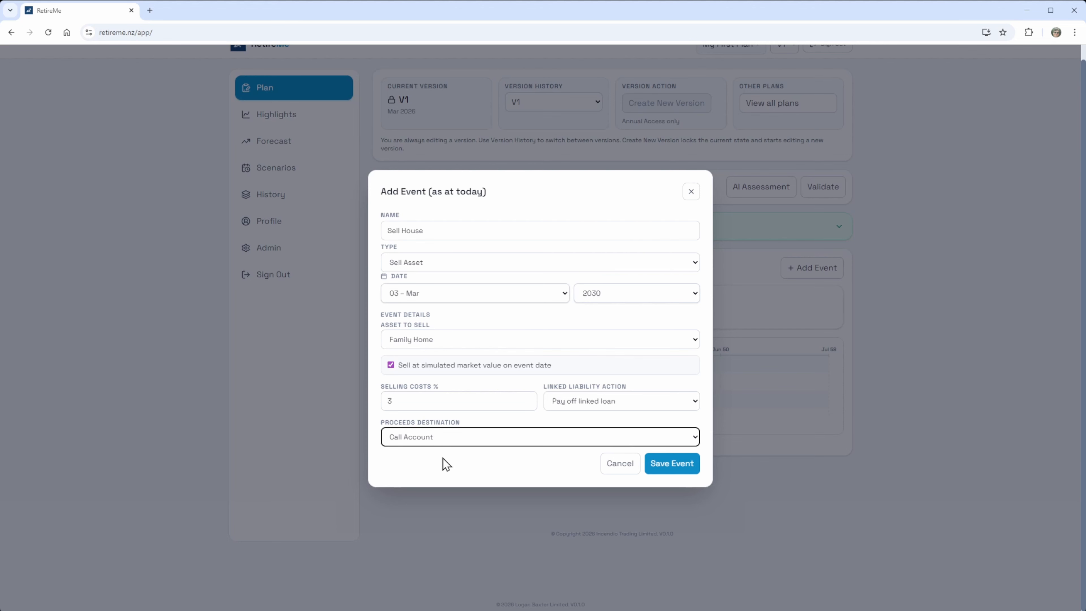
click(693, 466)
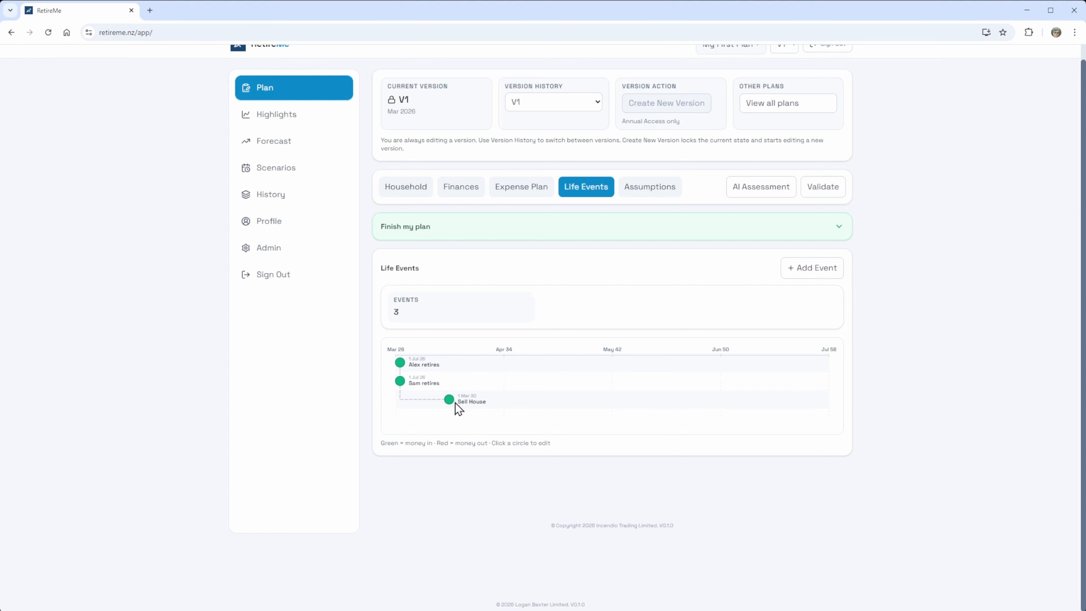
Step: Start another life event named "Downsize" and date it March 2030
mouse_move(448, 399)
click(789, 268)
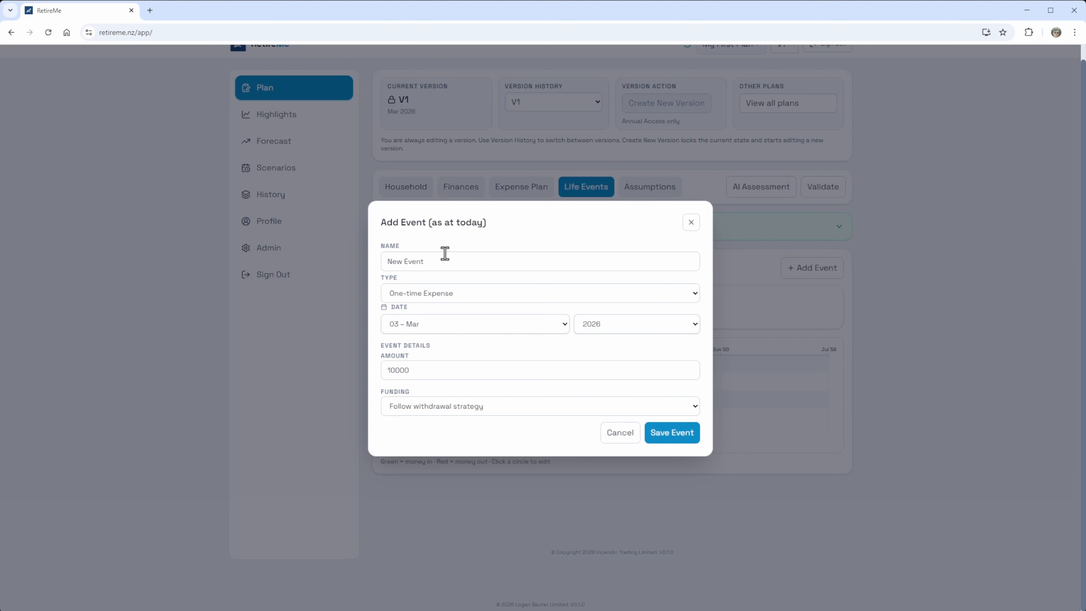
drag(445, 253, 339, 267)
text(P)
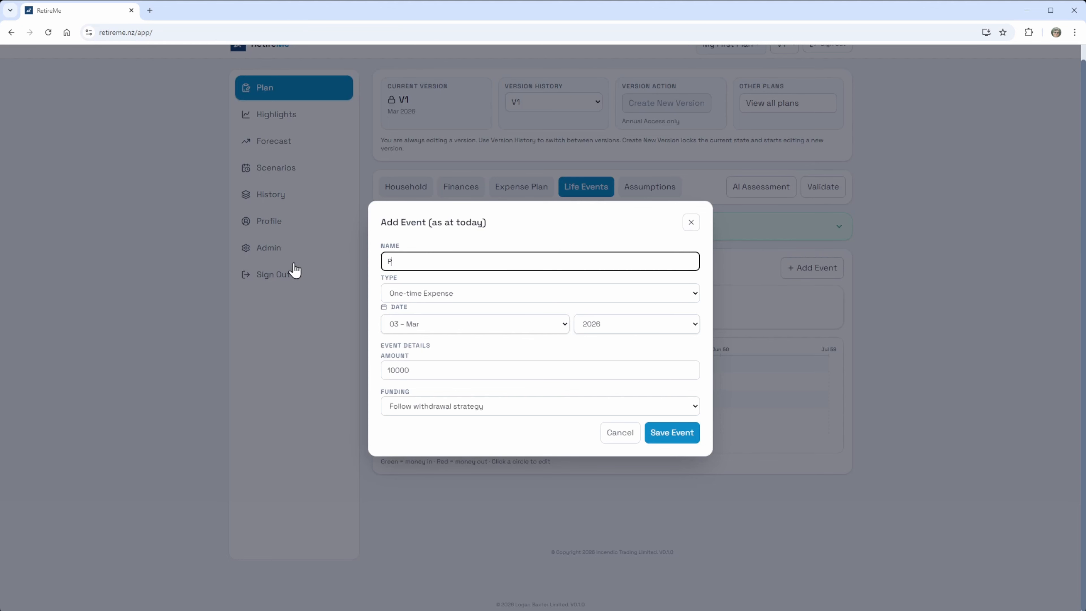
text(onsize)
click(396, 261)
text(w)
click(631, 329)
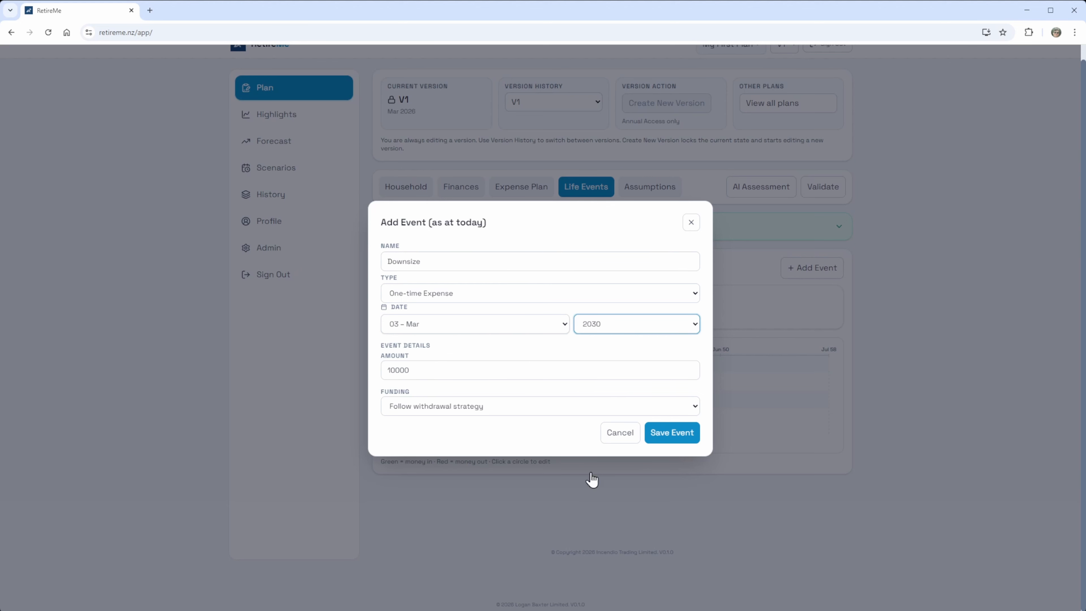
Step: Make the Downsize event a Buy Asset event that buys into the Family Home at a purchase price of 650000
click(419, 305)
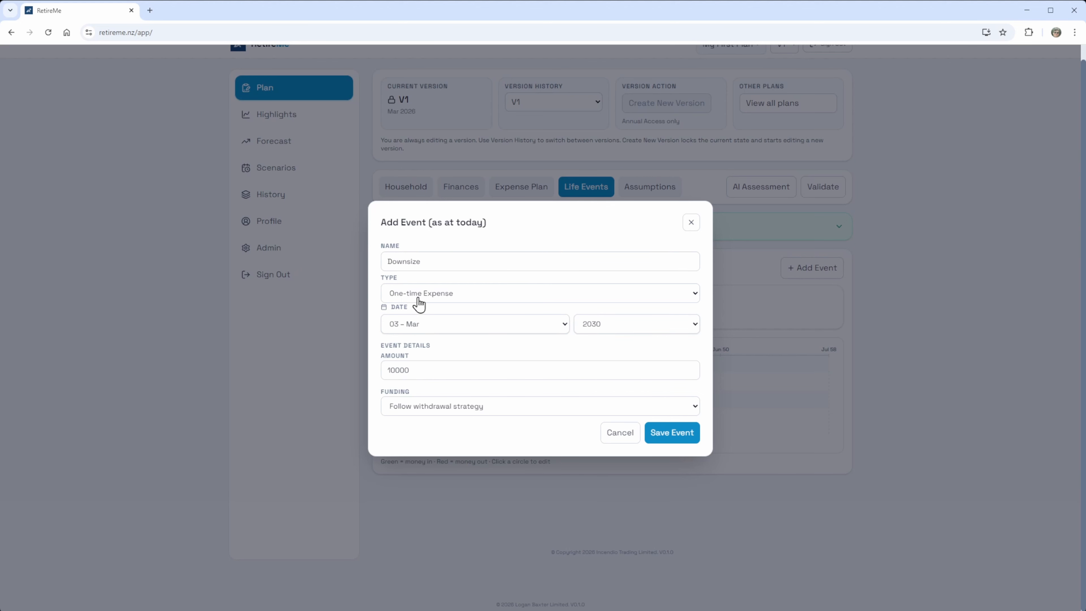
click(446, 372)
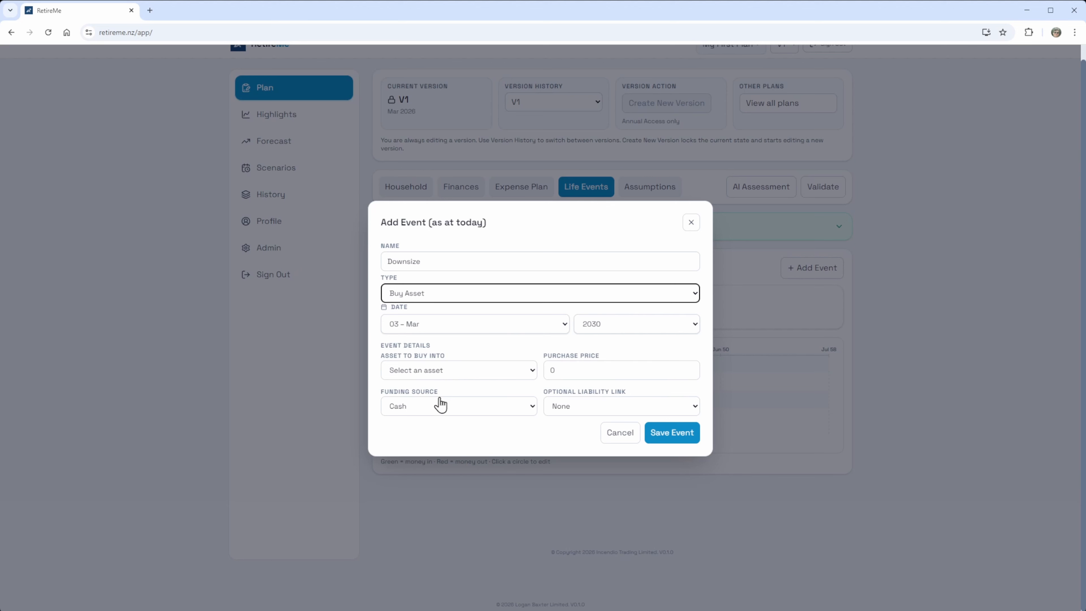
click(449, 371)
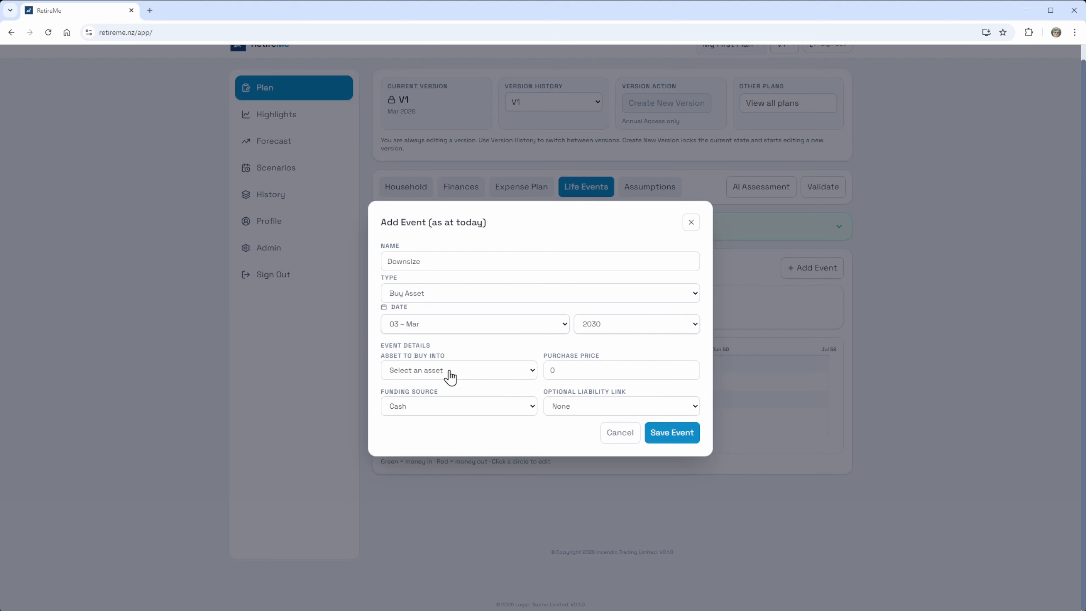
click(441, 457)
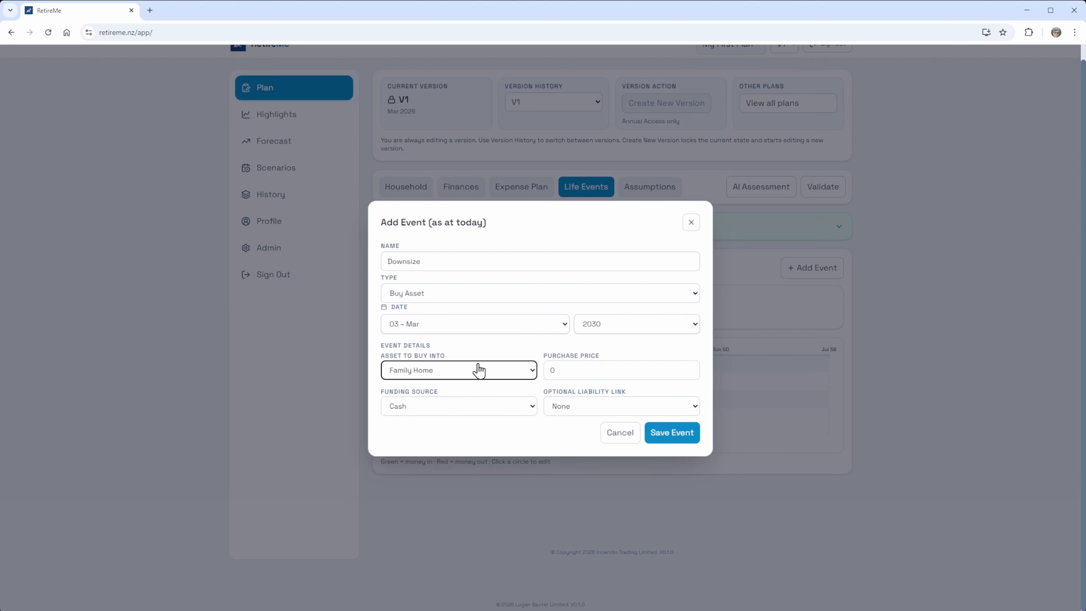
click(565, 373)
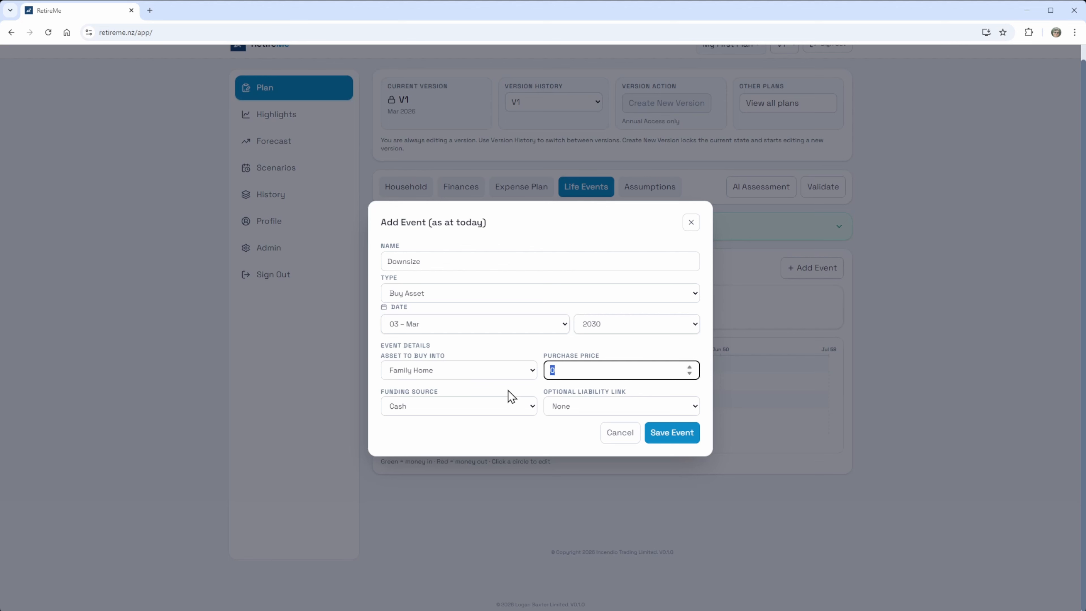
text(650000)
Step: Fund the Downsize purchase from the Call Account with no linked liability and save the event
click(478, 409)
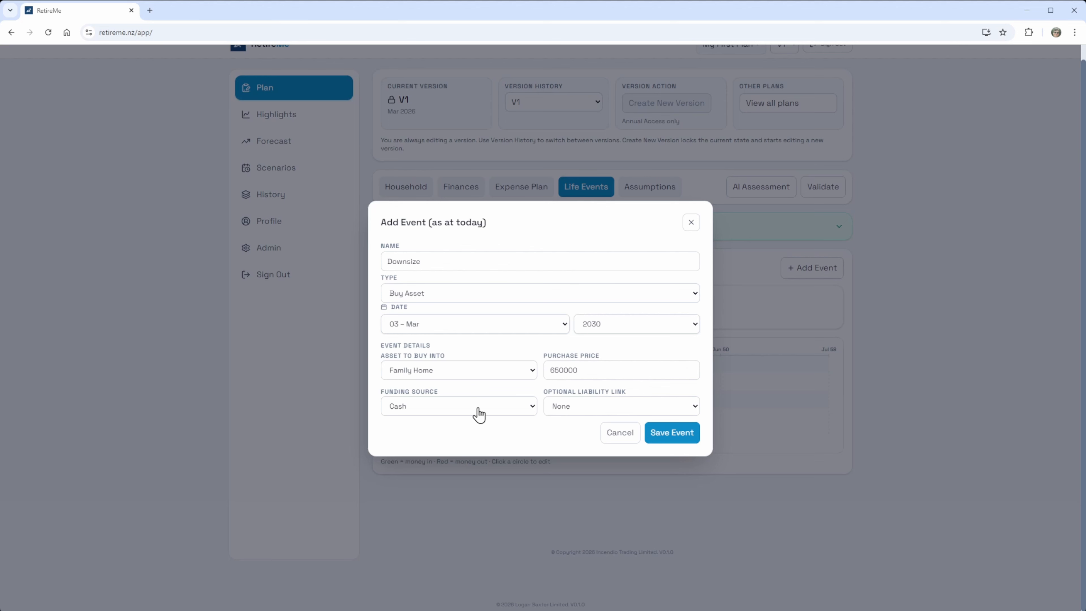
click(463, 448)
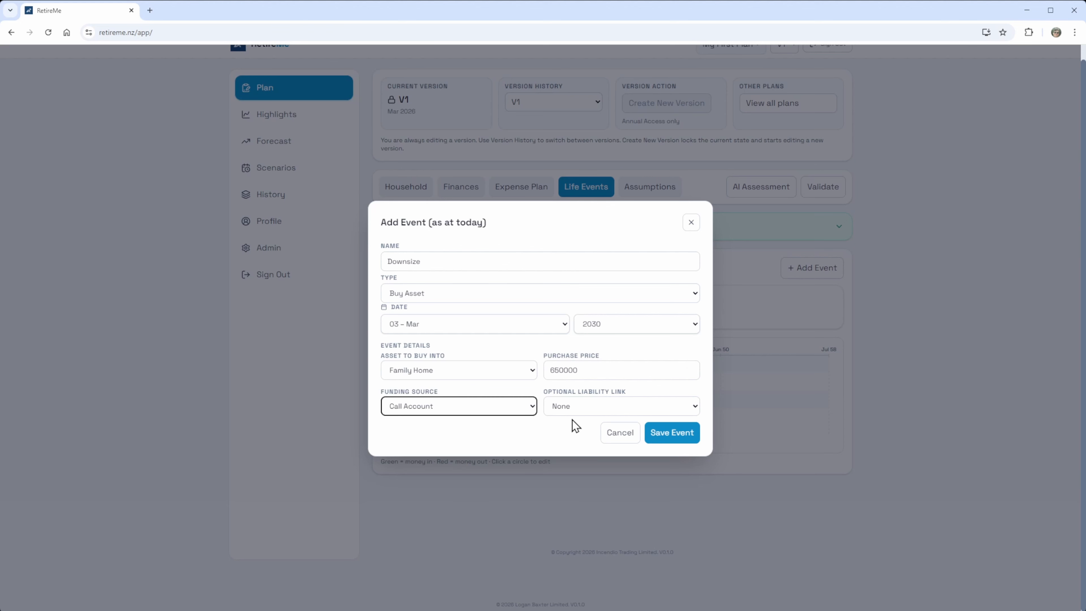
click(583, 411)
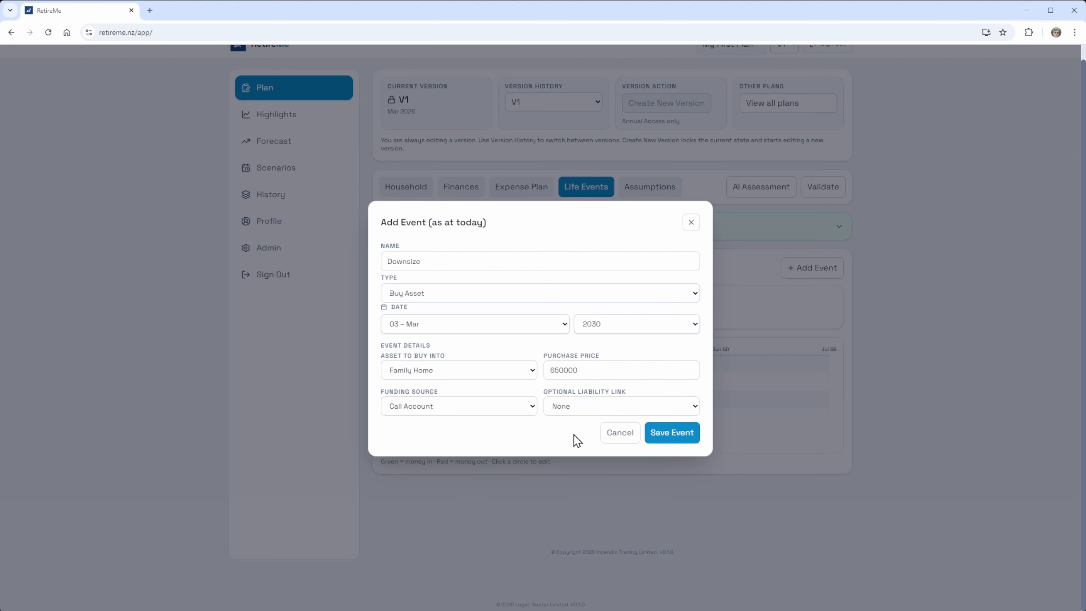
click(672, 433)
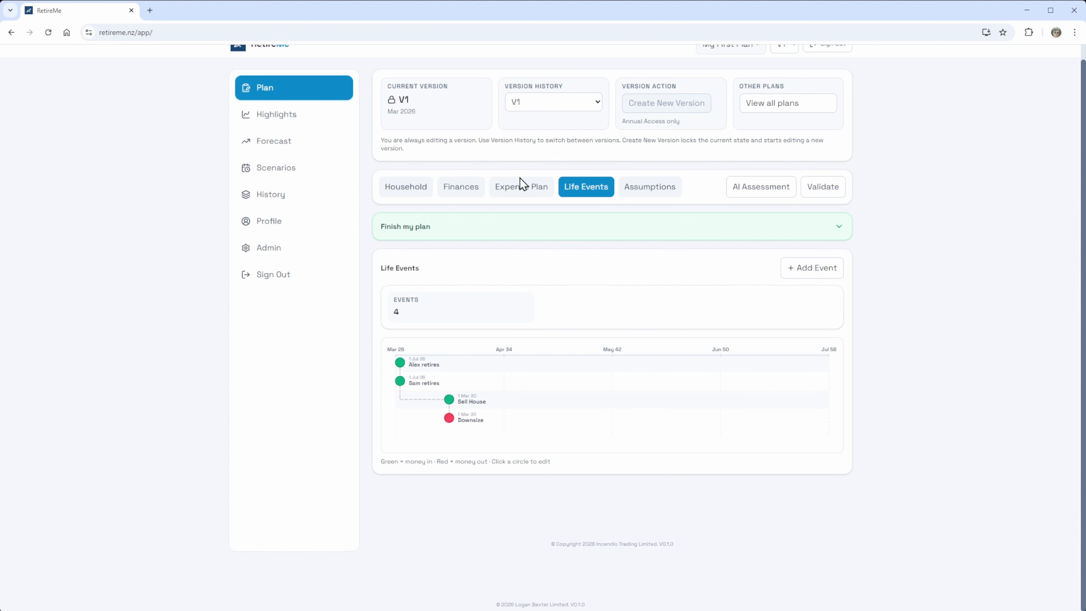
Step: Review the plan's assumptions for growth rates, tax considerations and withdrawal strategy
click(640, 193)
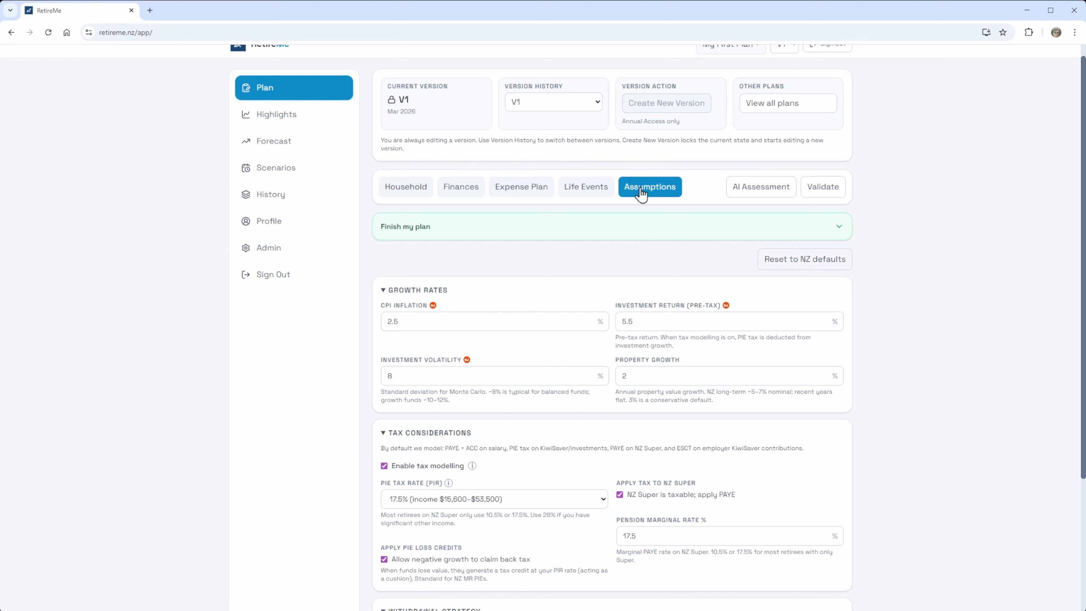
scroll(772, 261, down, 1)
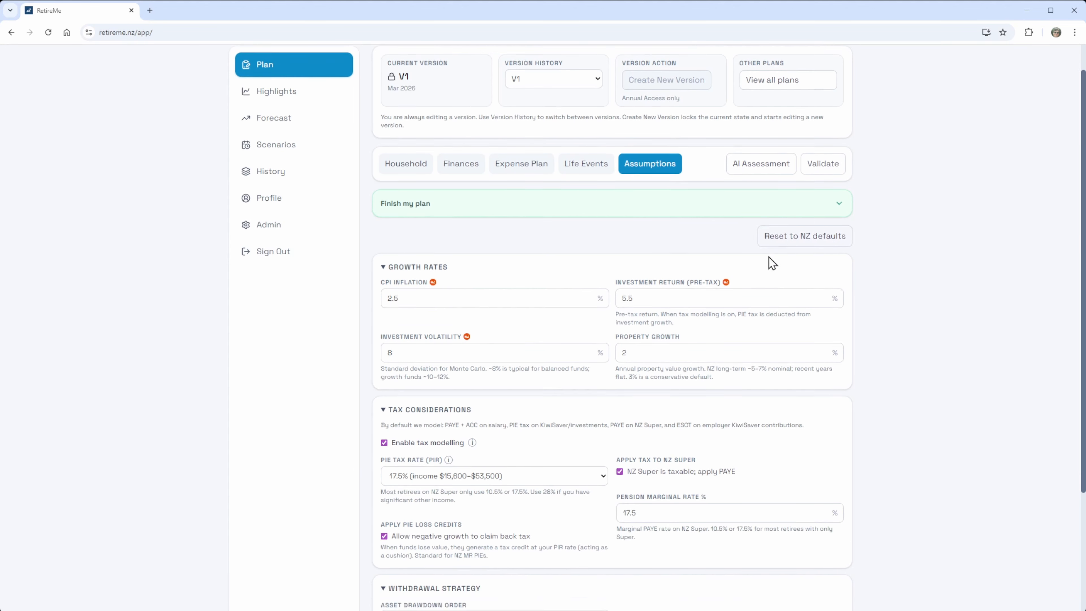
scroll(772, 262, down, 2)
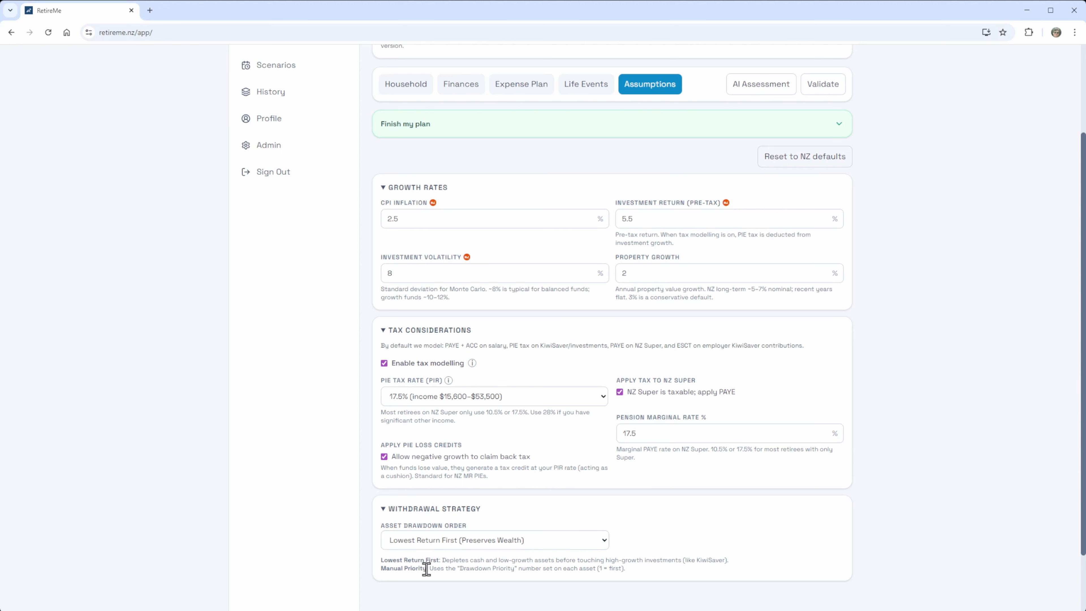
scroll(287, 111, up, 3)
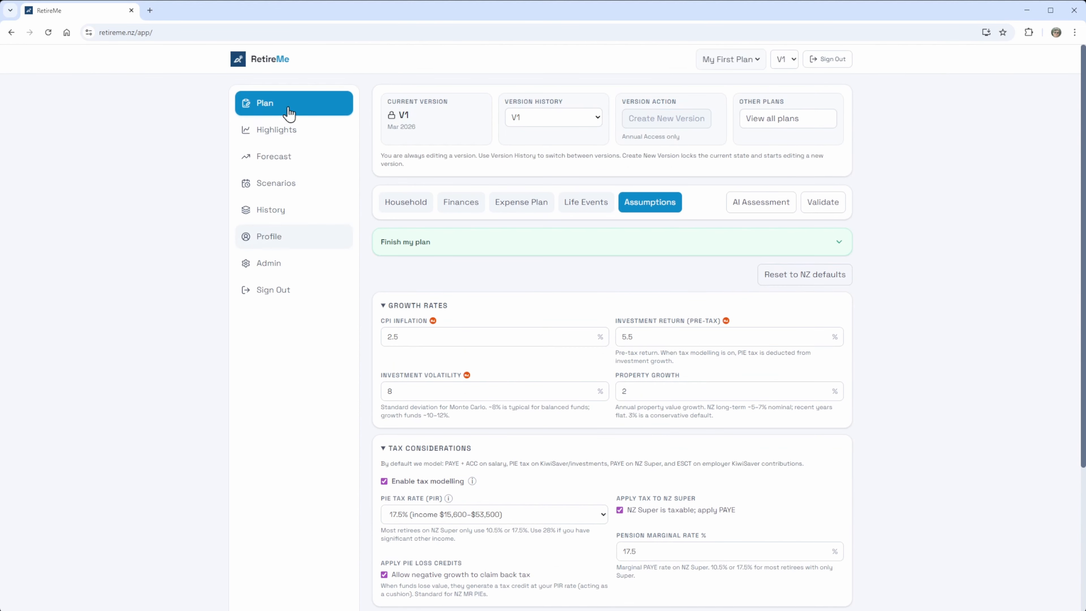
Step: Examine the plan's highlights, including the success rates, the liquid net worth runway and the total net worth trajectory
click(282, 129)
scroll(1026, 364, down, 5)
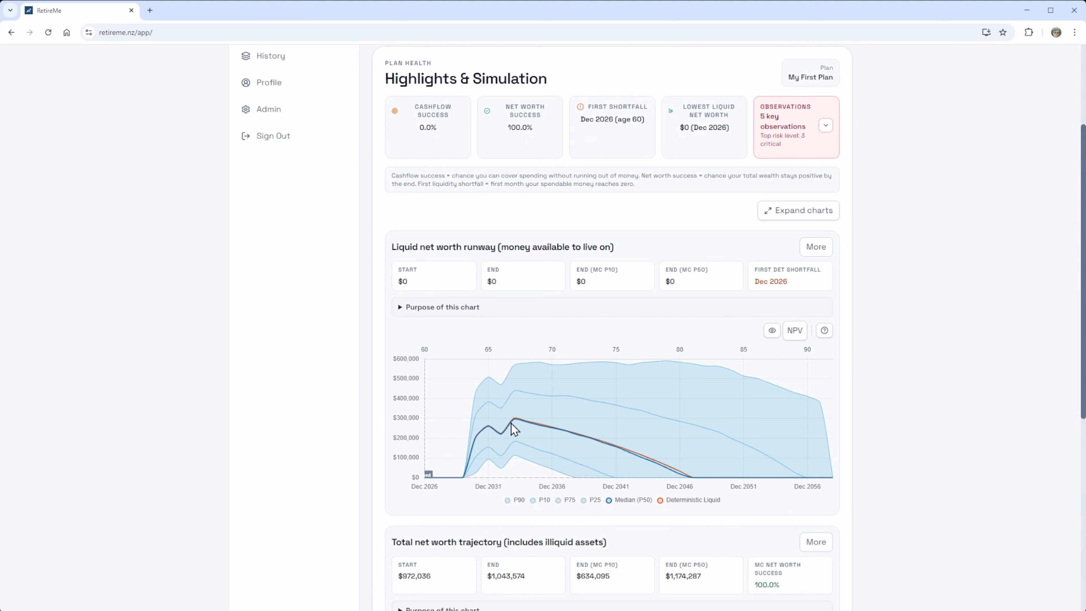
scroll(705, 360, down, 1)
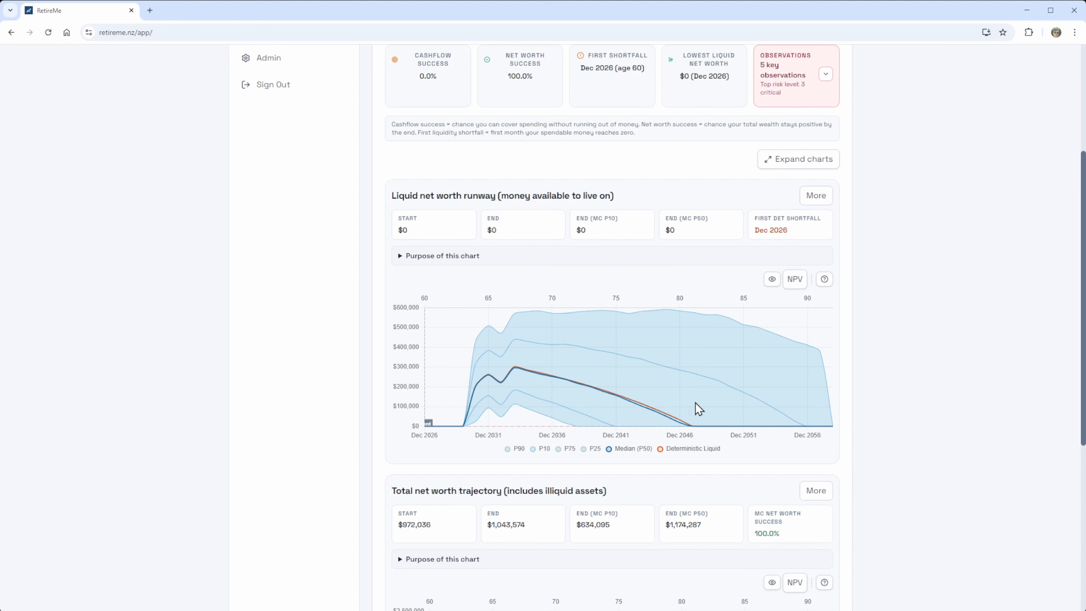
mouse_move(692, 427)
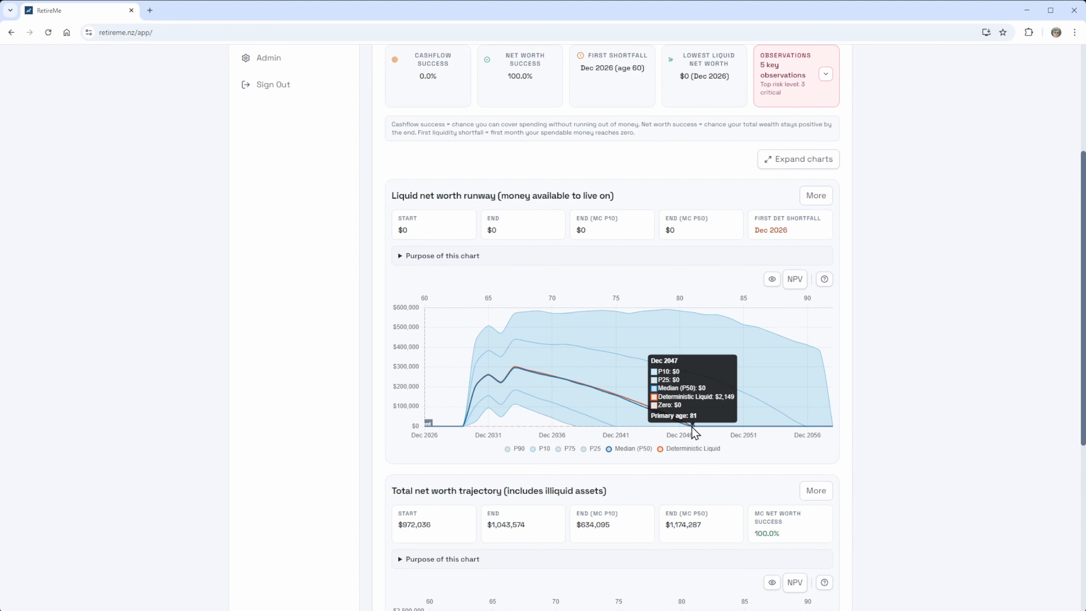
scroll(691, 428, down, 3)
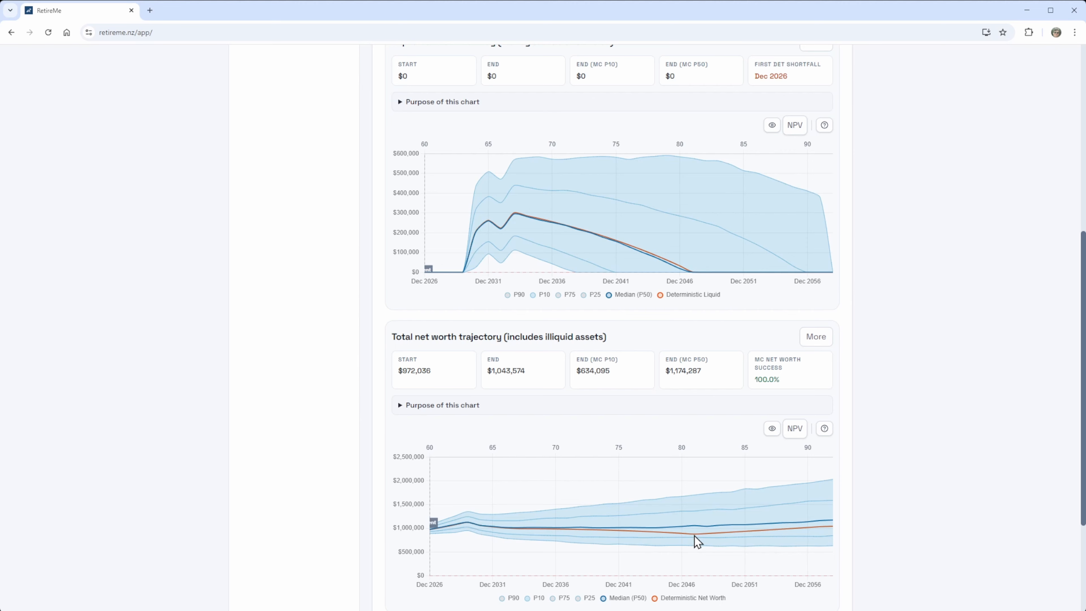
scroll(698, 541, down, 4)
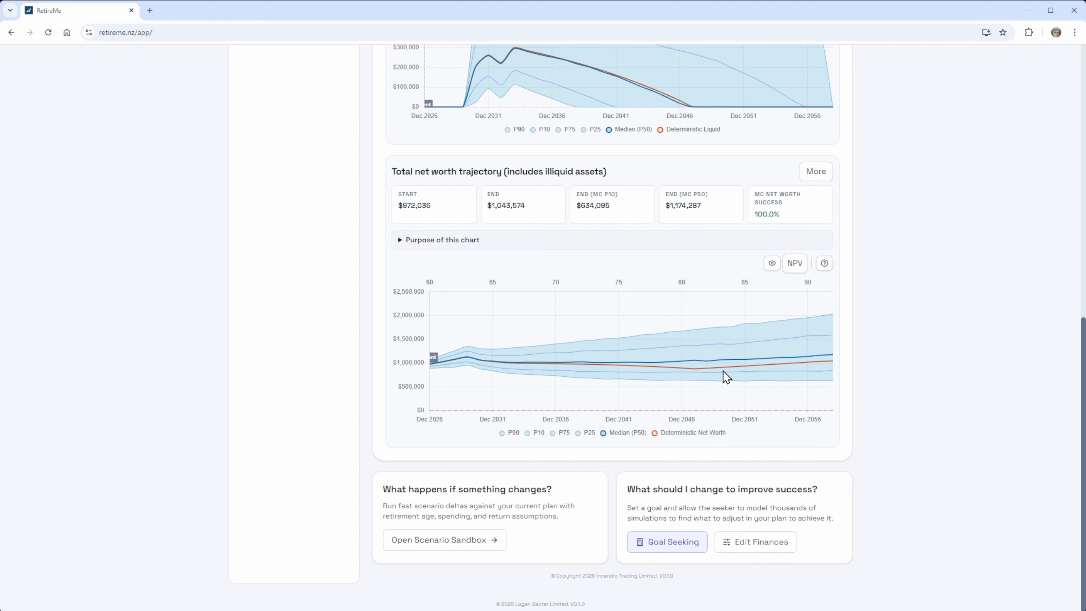
scroll(753, 381, up, 3)
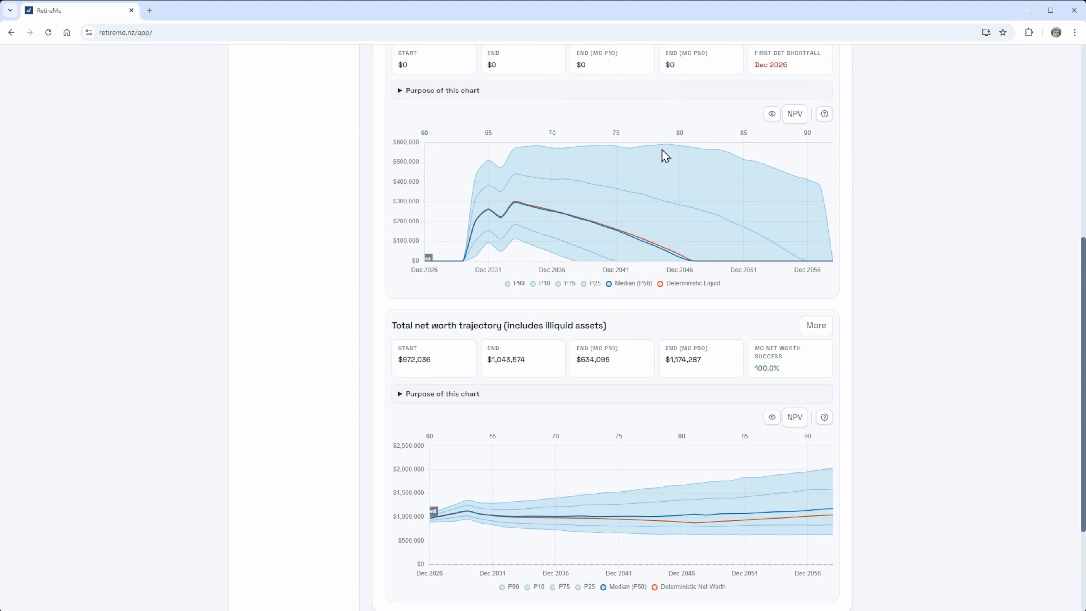
scroll(803, 263, down, 3)
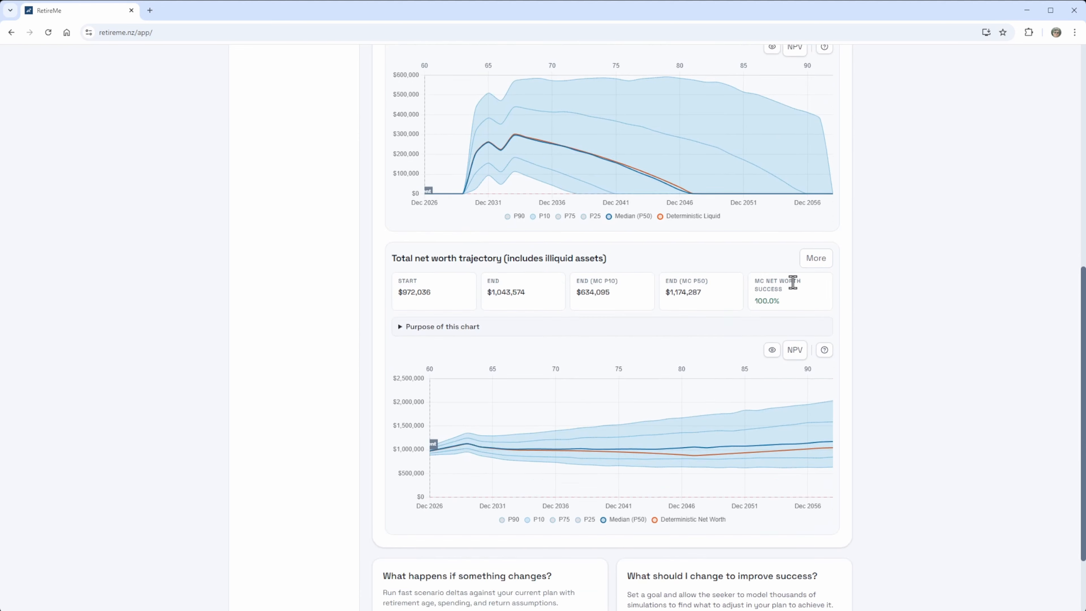
scroll(793, 285, up, 10)
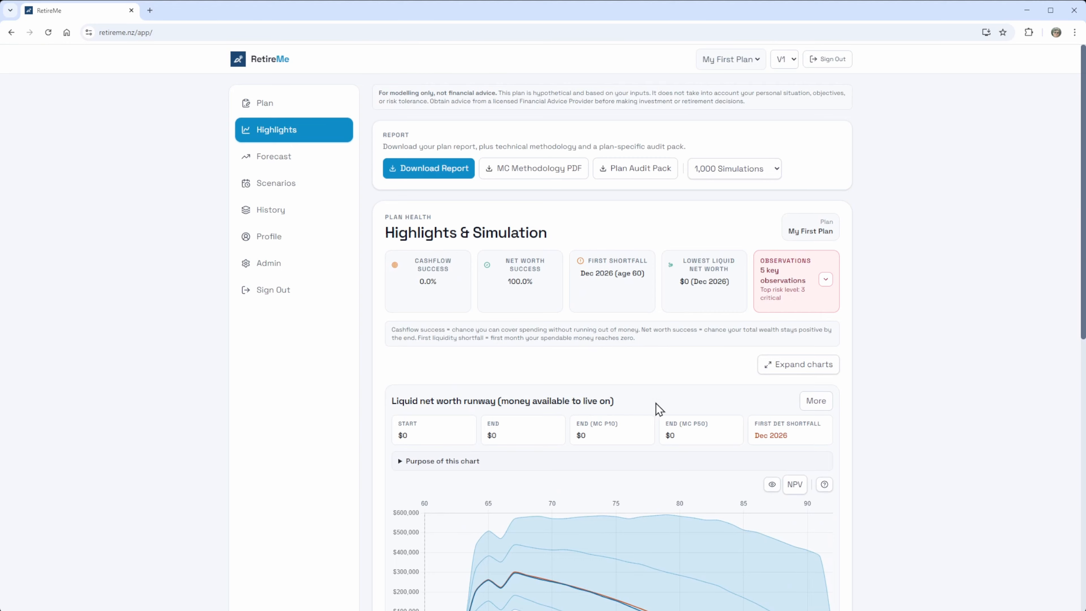
scroll(655, 403, down, 4)
scroll(351, 303, up, 4)
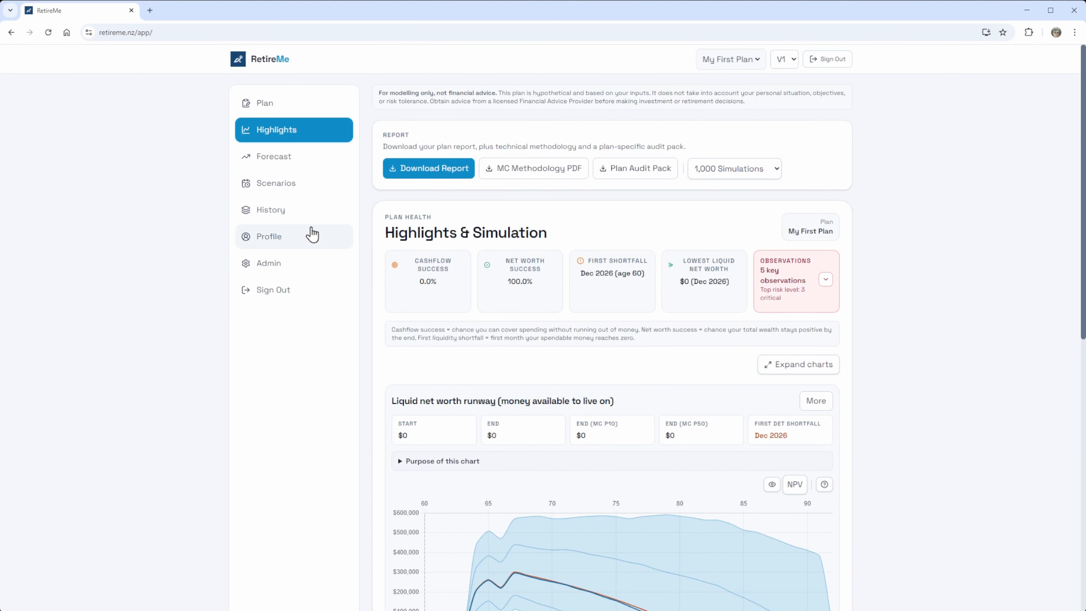
Step: Run the Goal Seeker for at least $10,000 in liquid assets remaining at age 90 and compare the recommended solutions
click(275, 181)
click(432, 364)
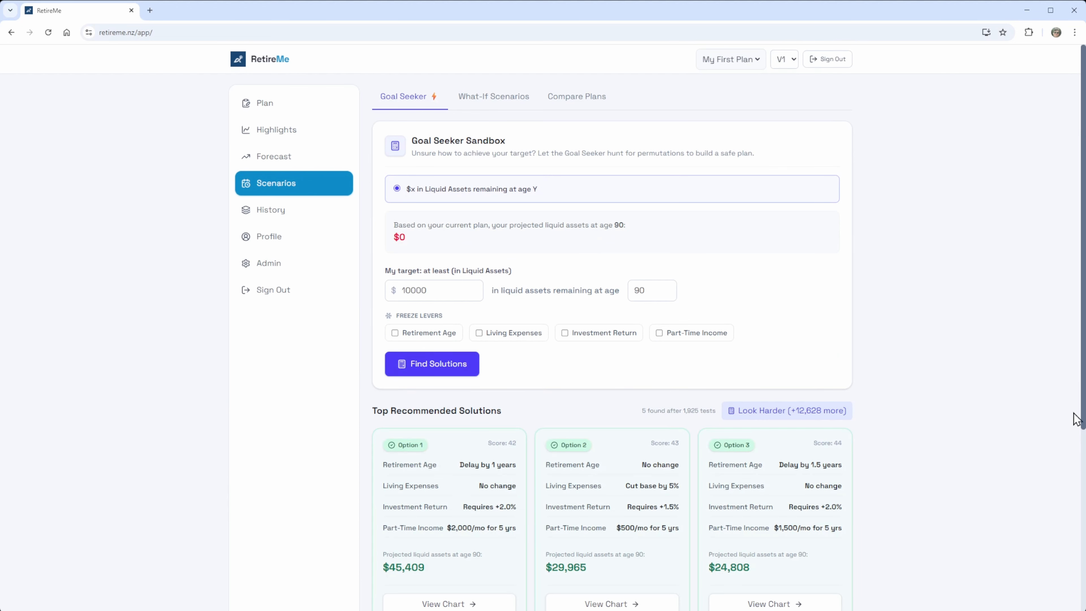
scroll(772, 368, down, 3)
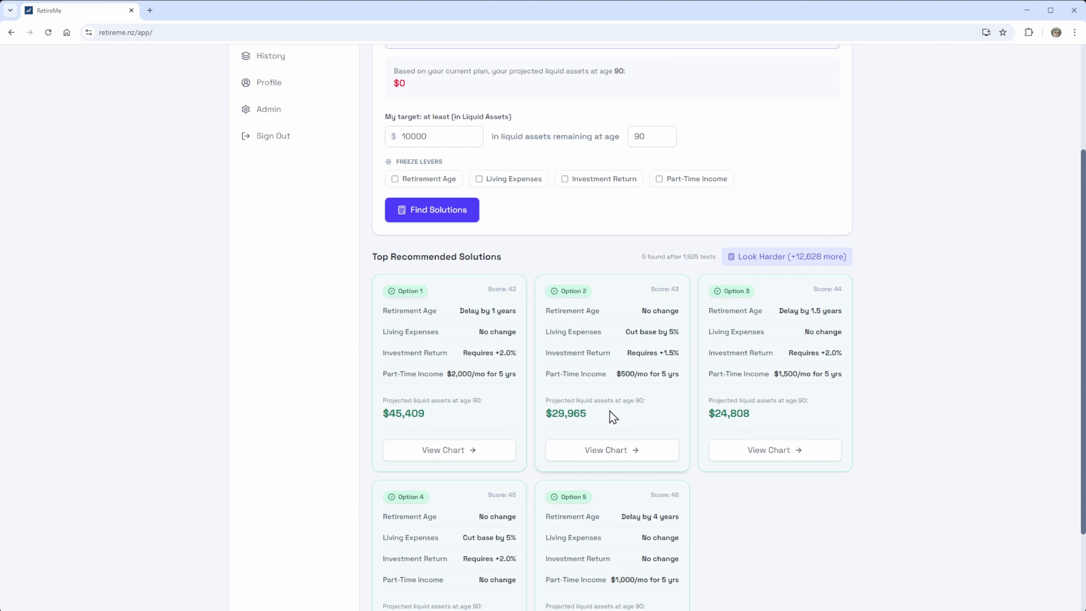
scroll(836, 333, down, 3)
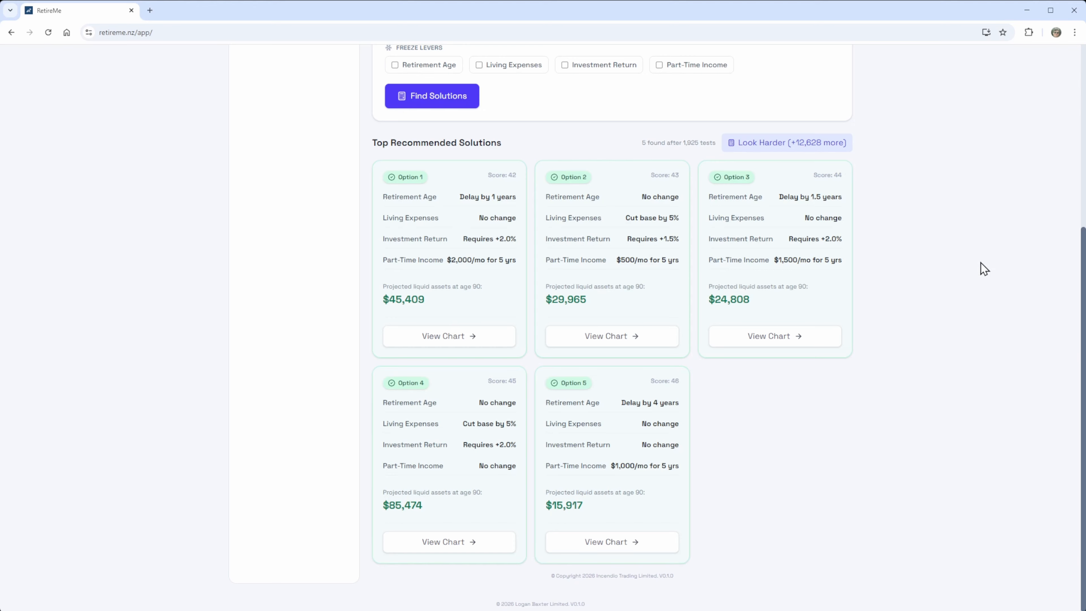
scroll(980, 268, up, 2)
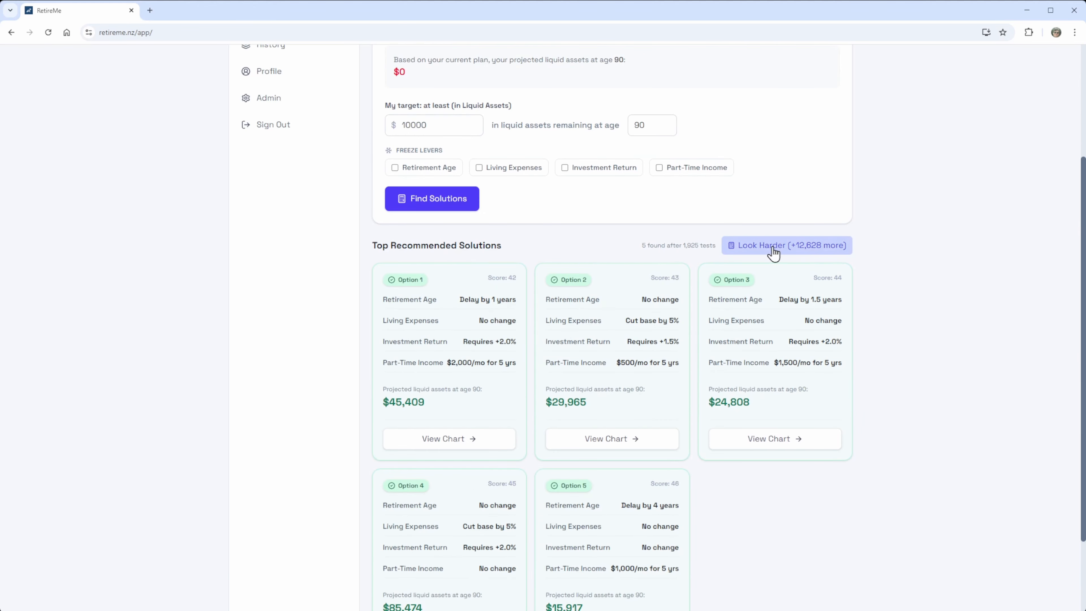
scroll(773, 253, down, 2)
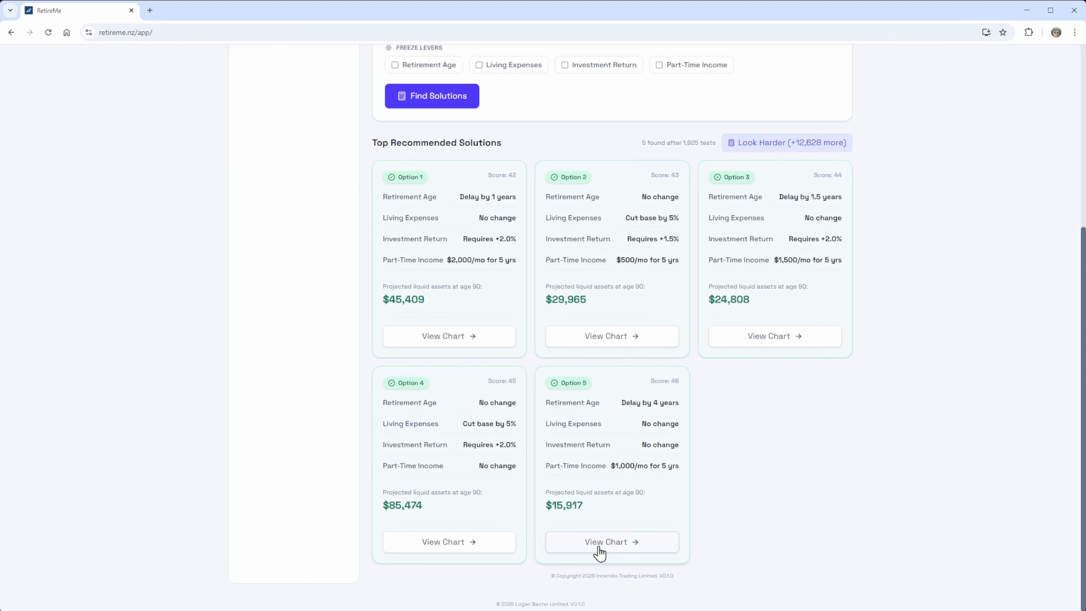
Step: Preview the charts for Option 5, with retirement delayed 4 years and $1,000/mo part-time income for 5 years, and apply it to the plan
click(616, 546)
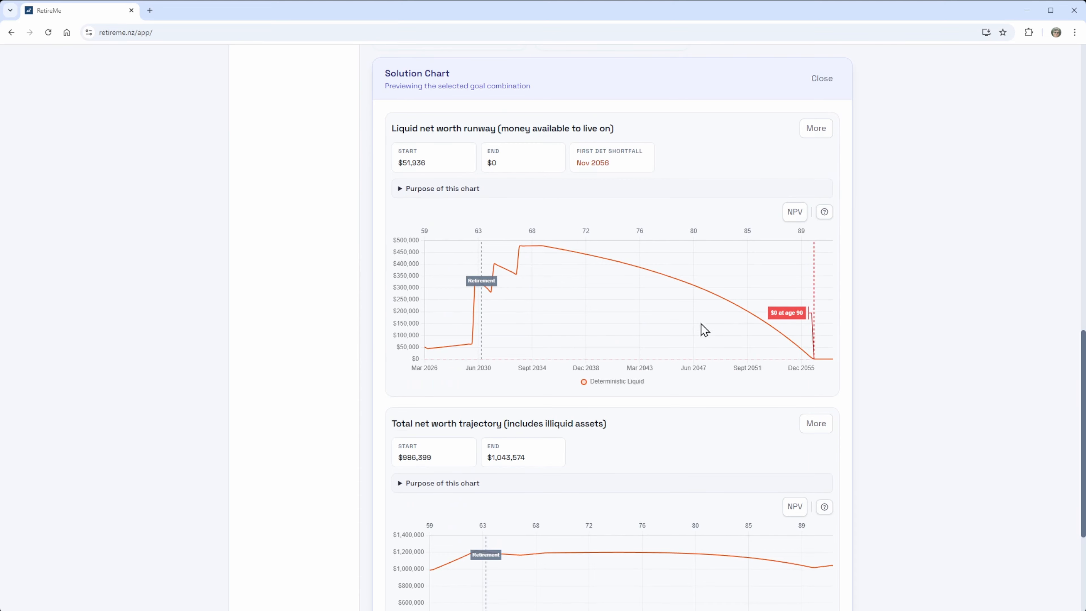
scroll(748, 368, down, 2)
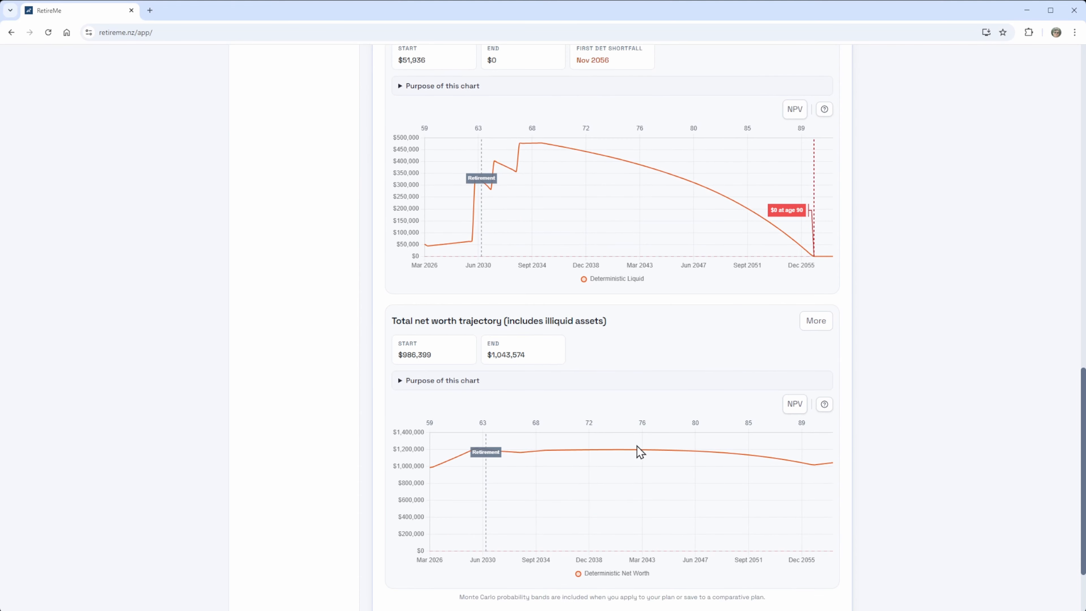
scroll(572, 235, up, 2)
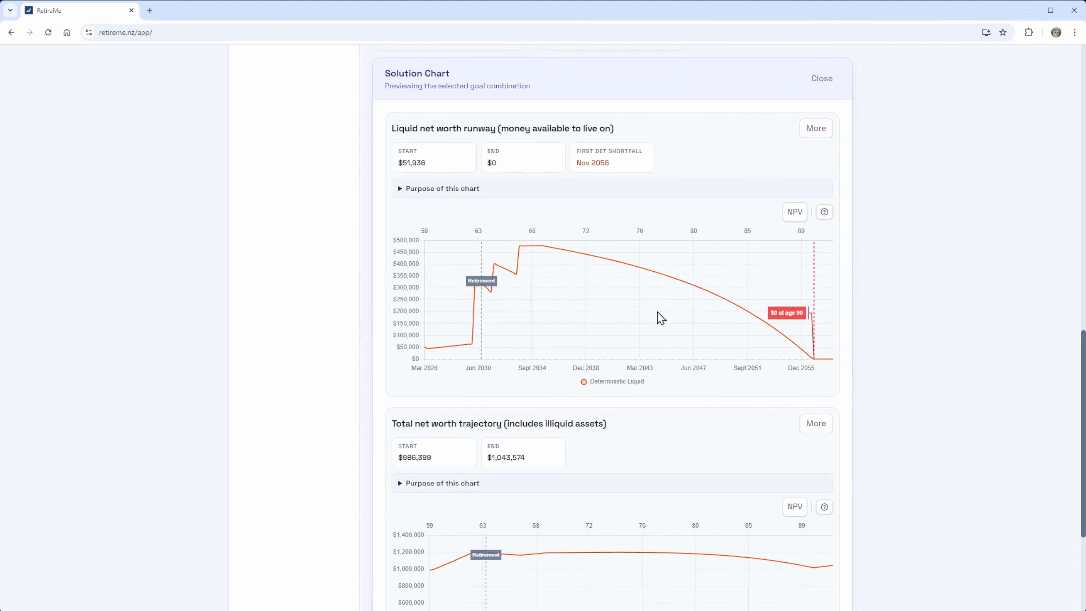
mouse_move(812, 363)
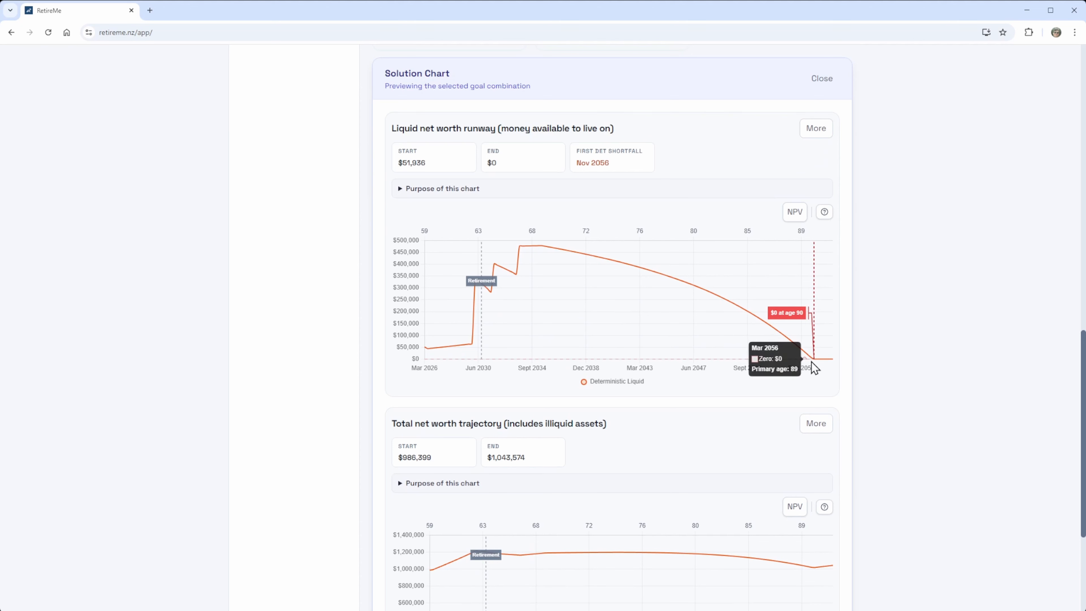
scroll(811, 362, down, 4)
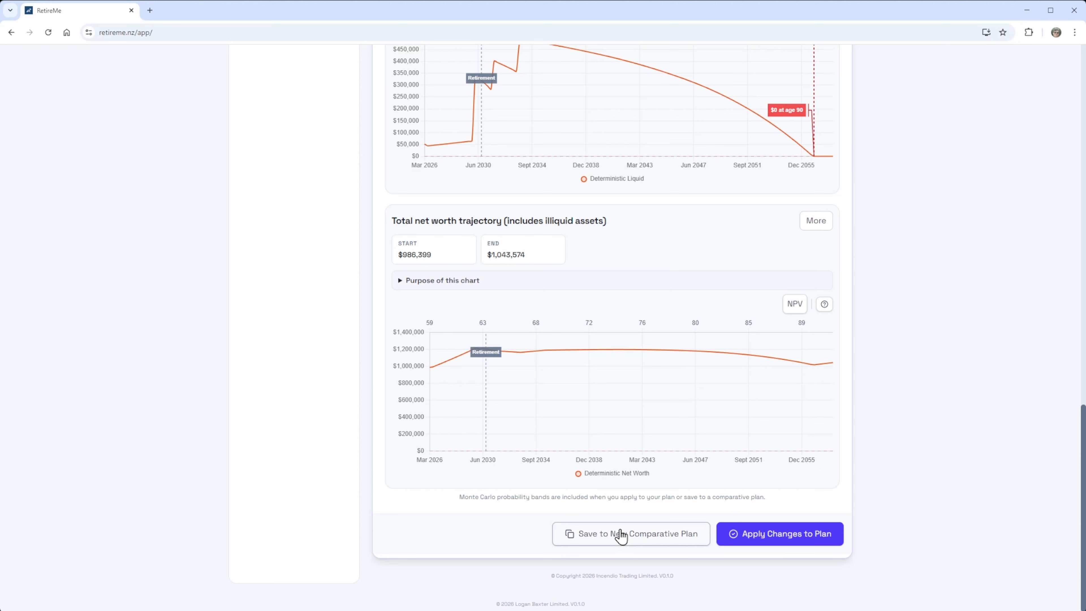
click(774, 543)
Step: Review the updated plan's highlights, checking the success rates and the liquid net worth runway
scroll(785, 526, up, 10)
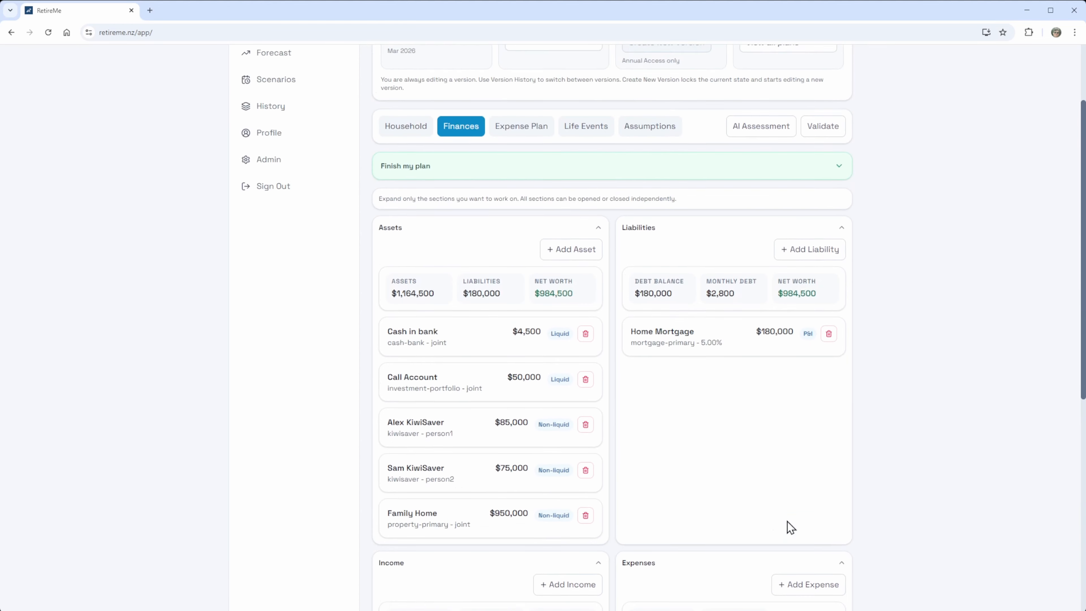
scroll(720, 439, up, 3)
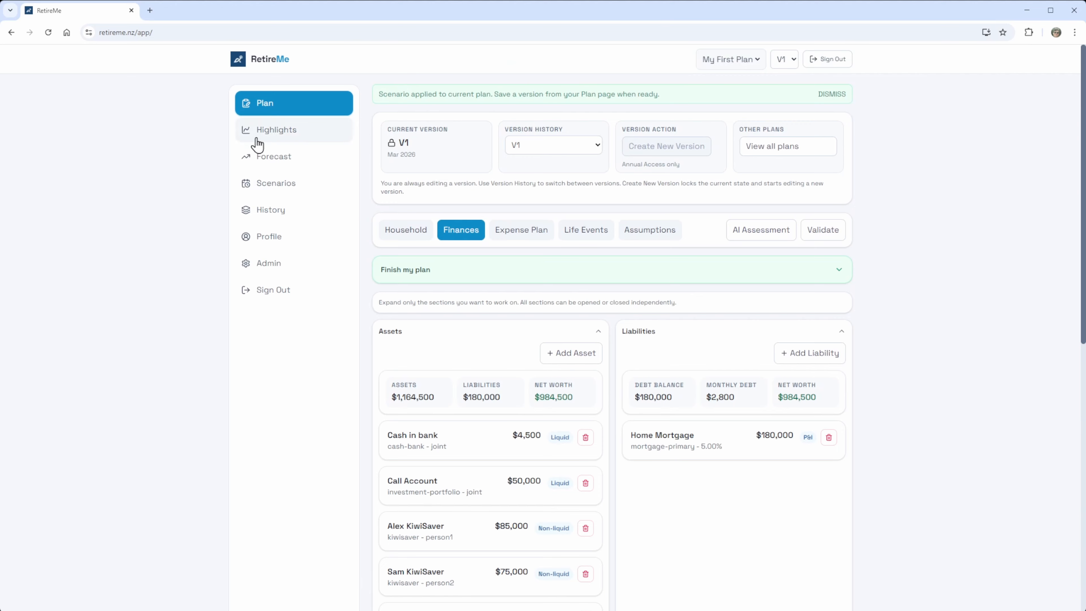
click(263, 133)
scroll(812, 405, down, 5)
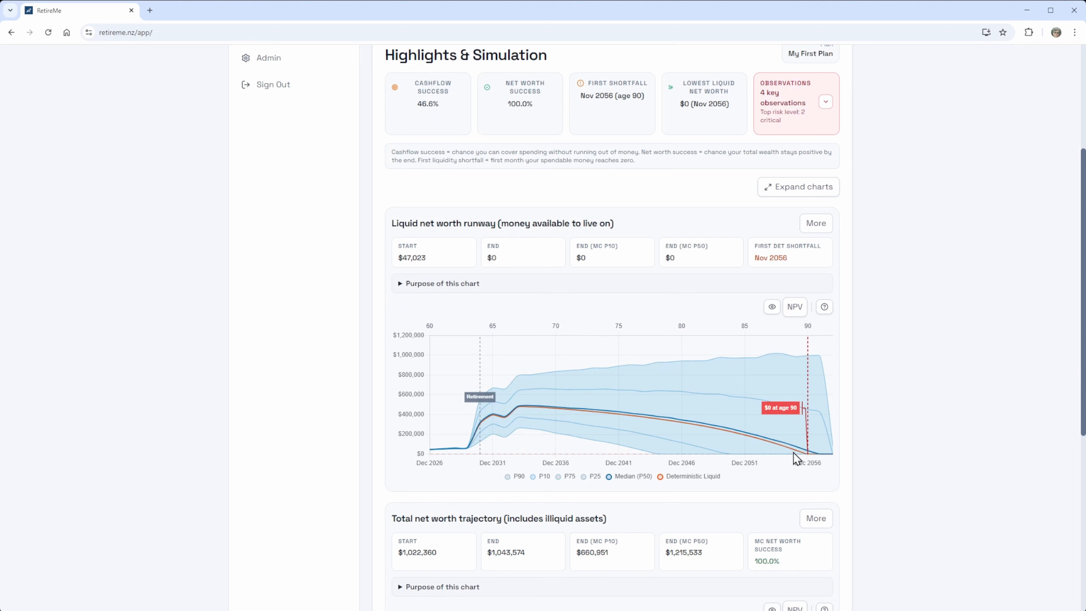
Step: Examine the updated plan's cashflow success rate, liquid net worth runway and total net worth trajectory
drag(413, 106, 441, 106)
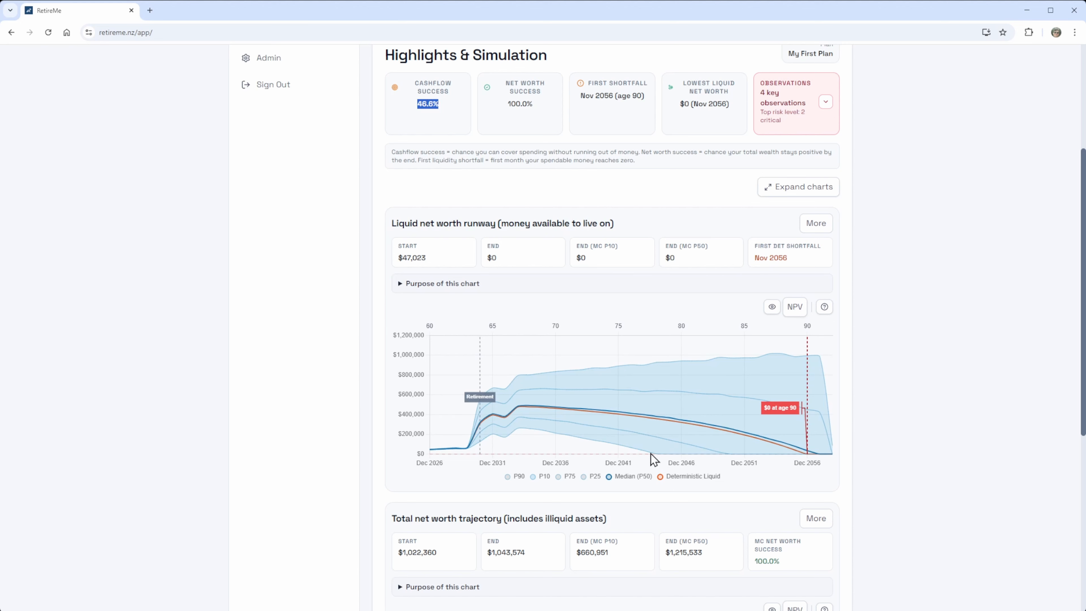
scroll(653, 459, down, 2)
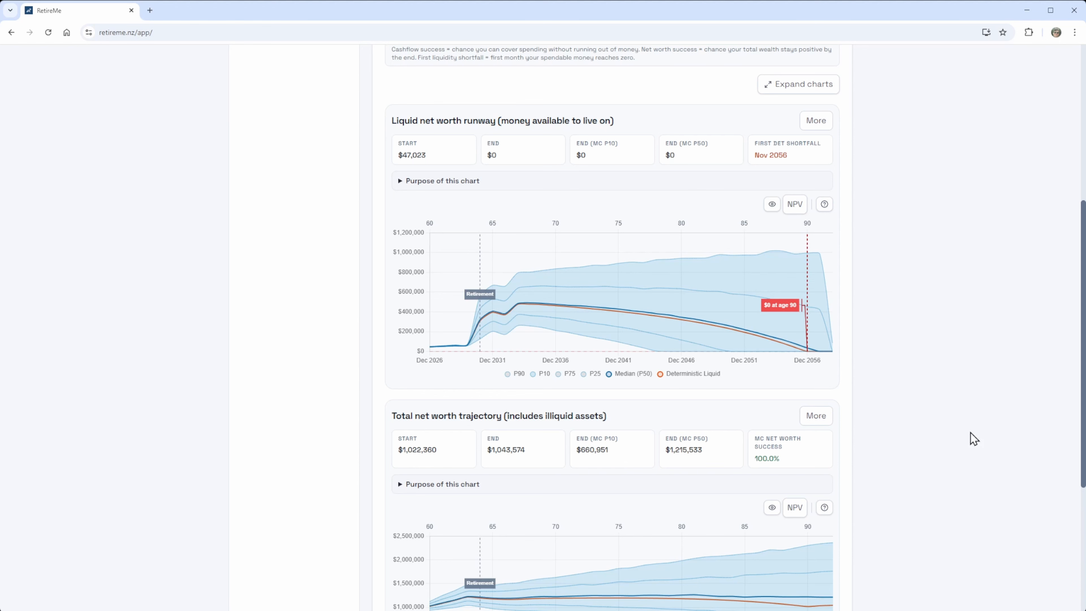
scroll(703, 487, down, 3)
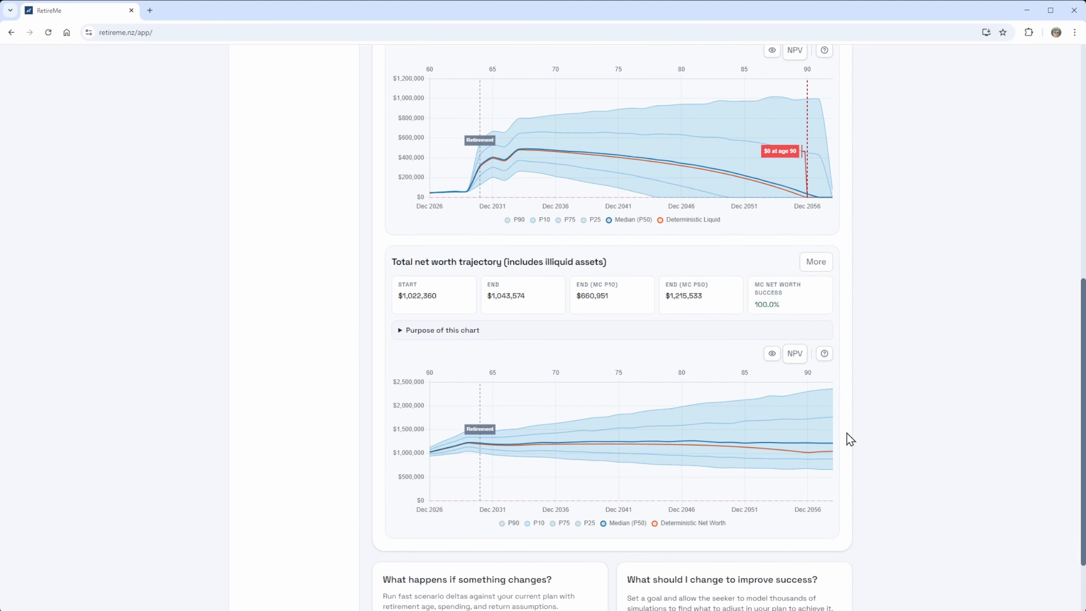
scroll(847, 433, down, 2)
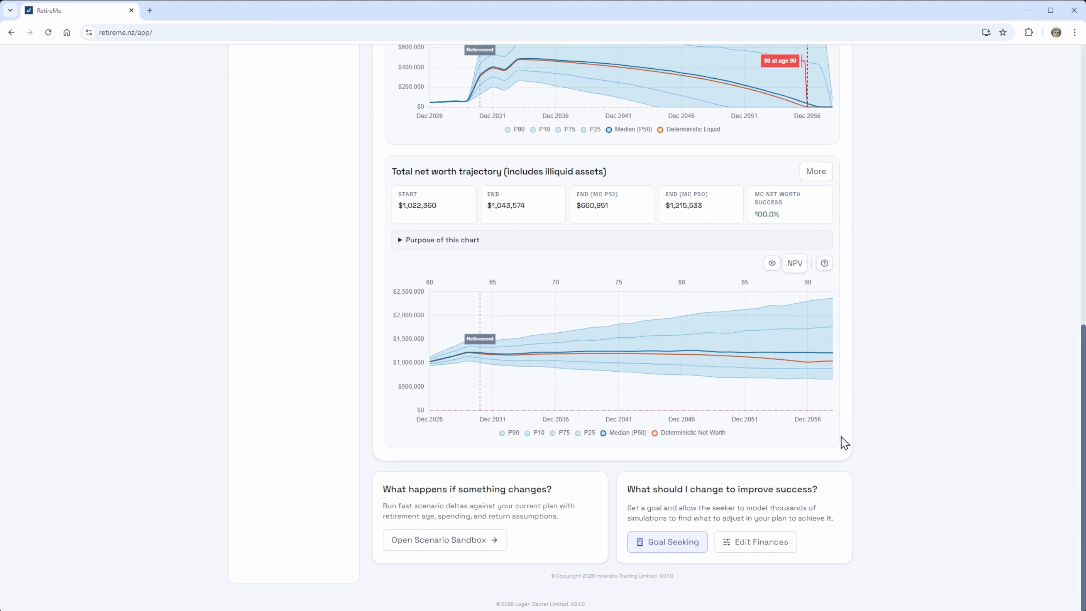
scroll(802, 456, up, 3)
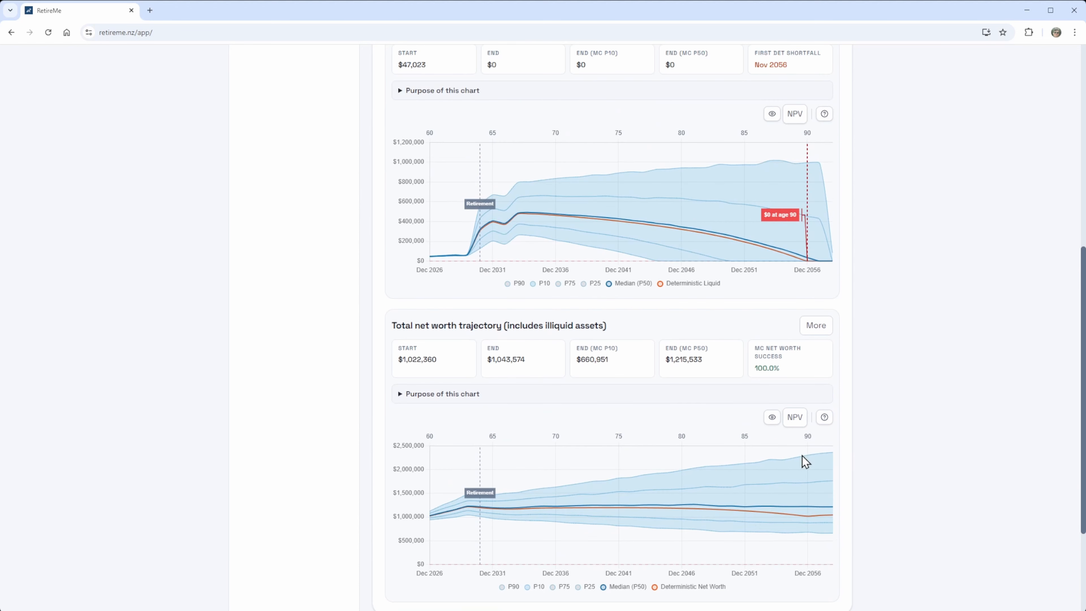
scroll(802, 456, up, 6)
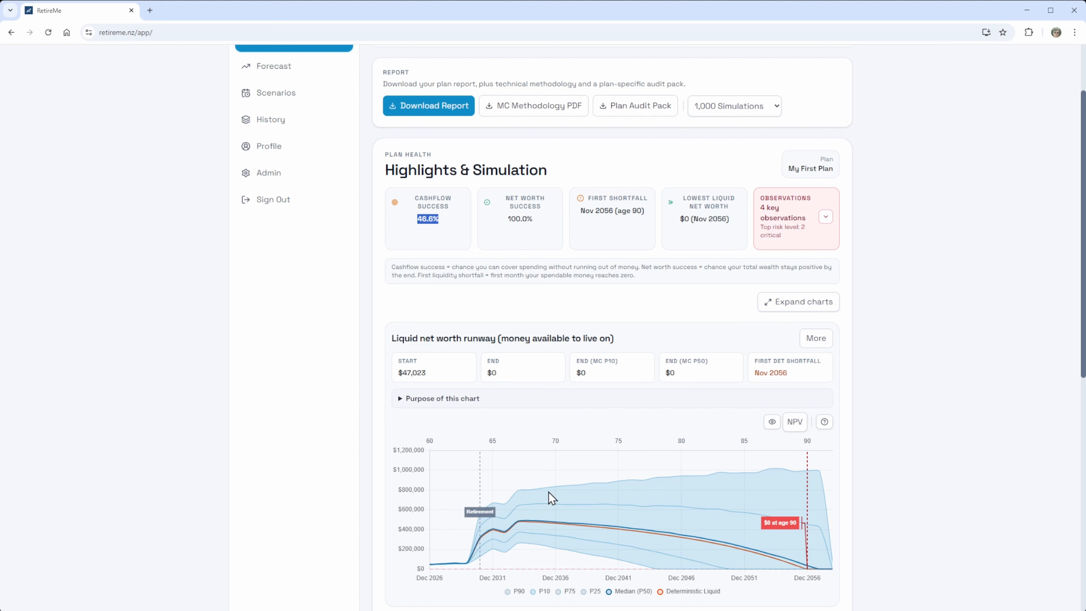
scroll(590, 387, up, 2)
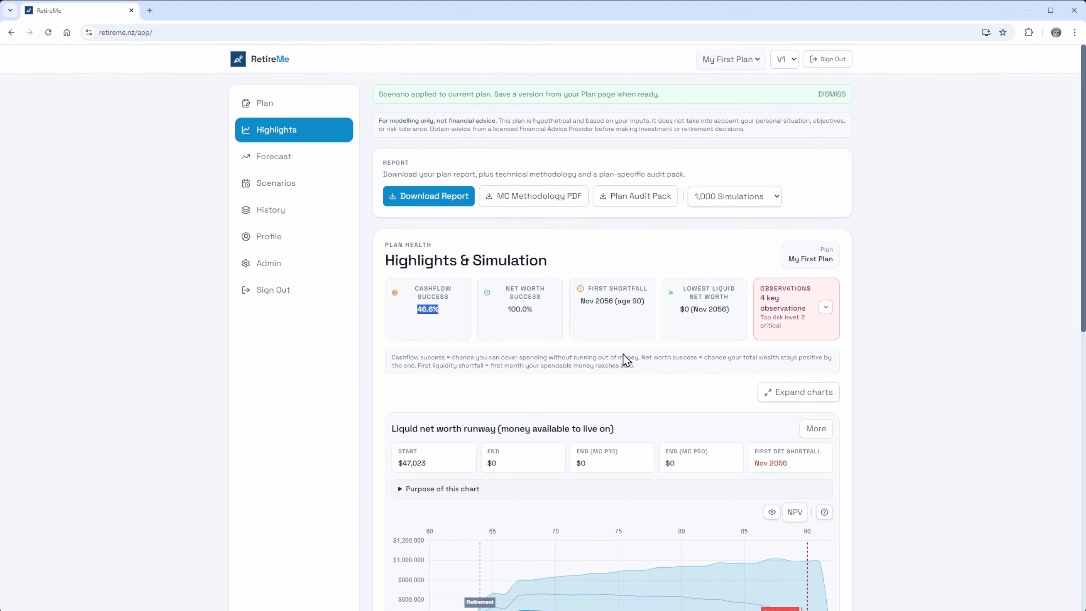
Step: Download the plan report and open the resulting PDF
click(965, 305)
click(425, 196)
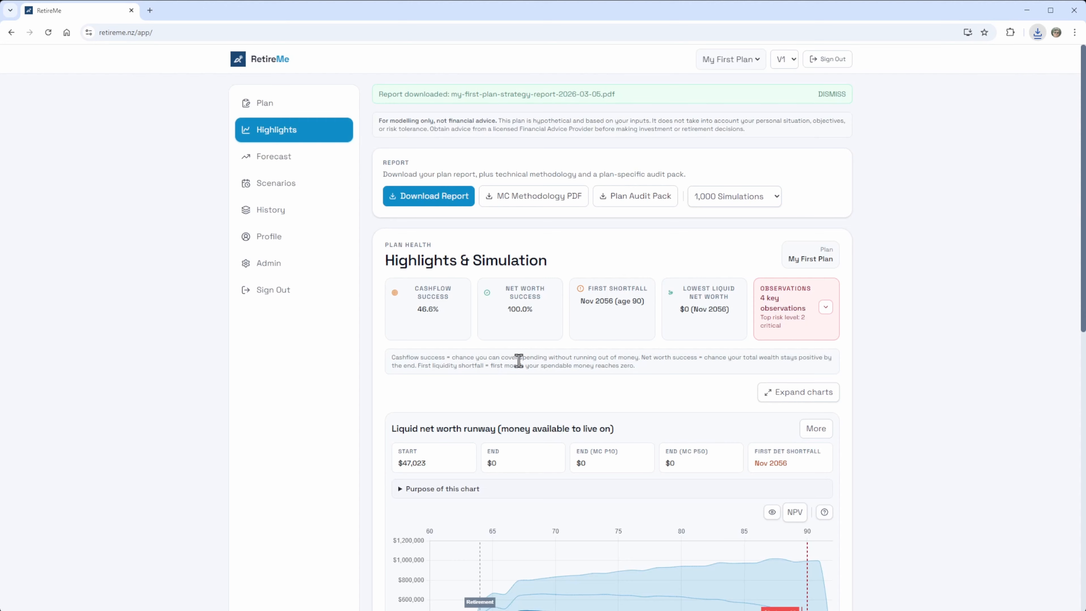
click(949, 64)
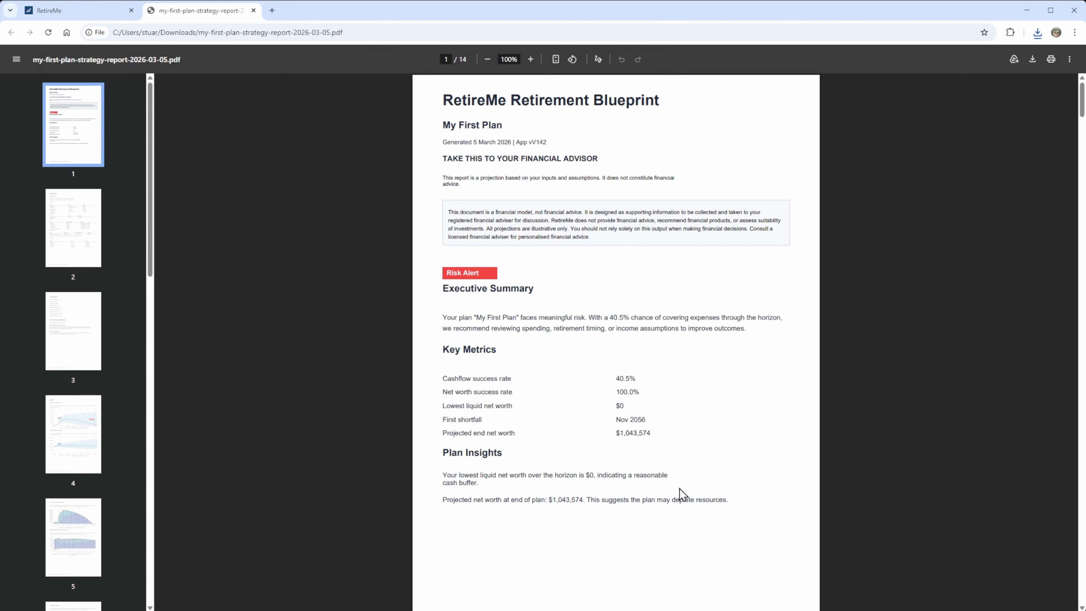
Step: Review the report's plan inputs, assumptions and charts, from the liquid net worth runway through to contributions and growth
scroll(643, 383, down, 10)
scroll(643, 379, down, 15)
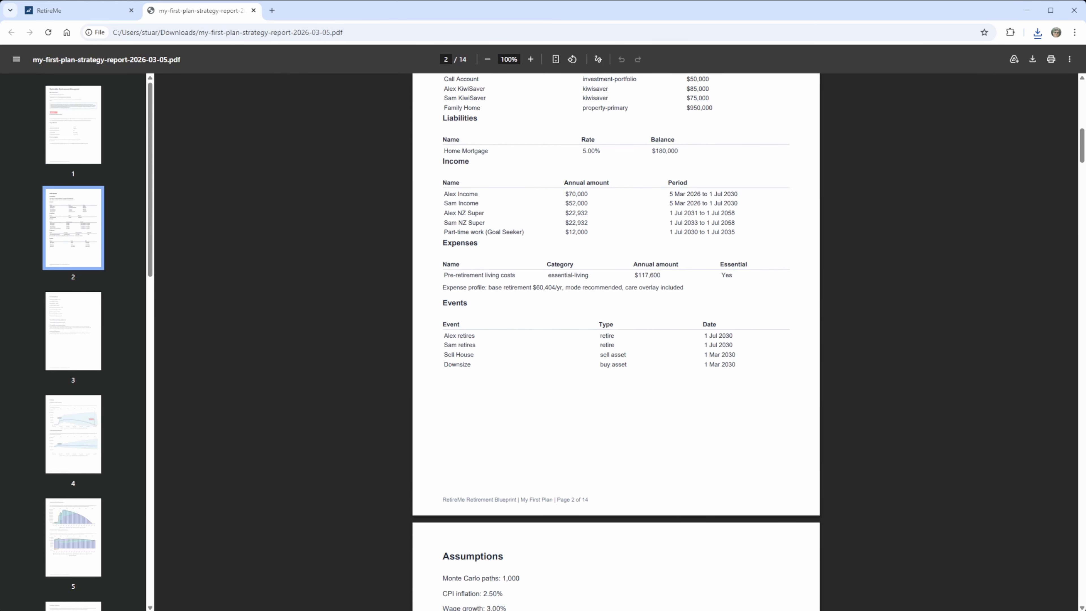
scroll(620, 385, down, 10)
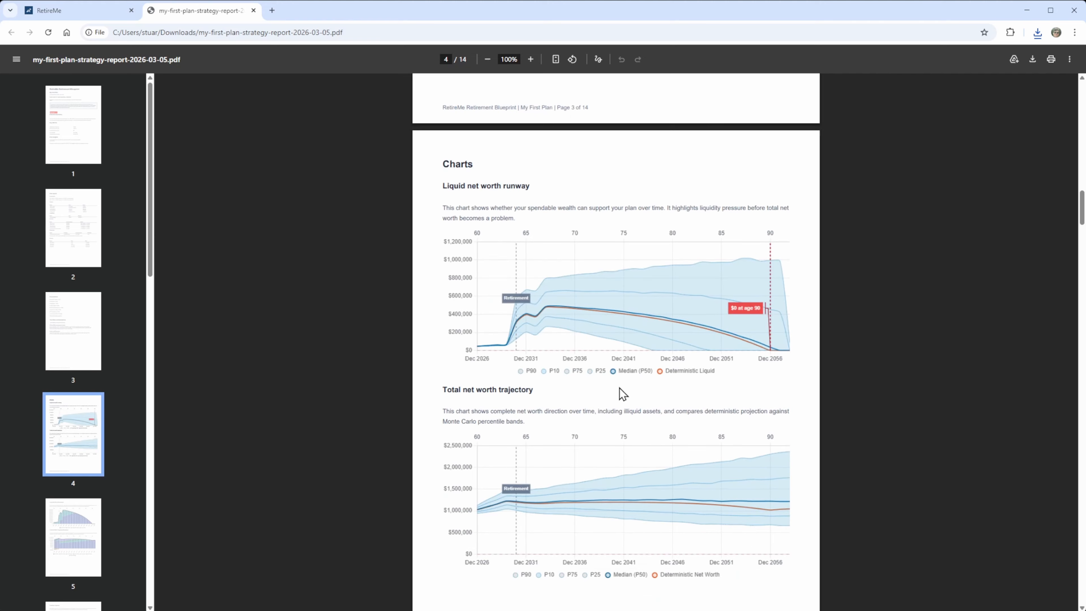
scroll(619, 388, down, 5)
scroll(620, 388, down, 14)
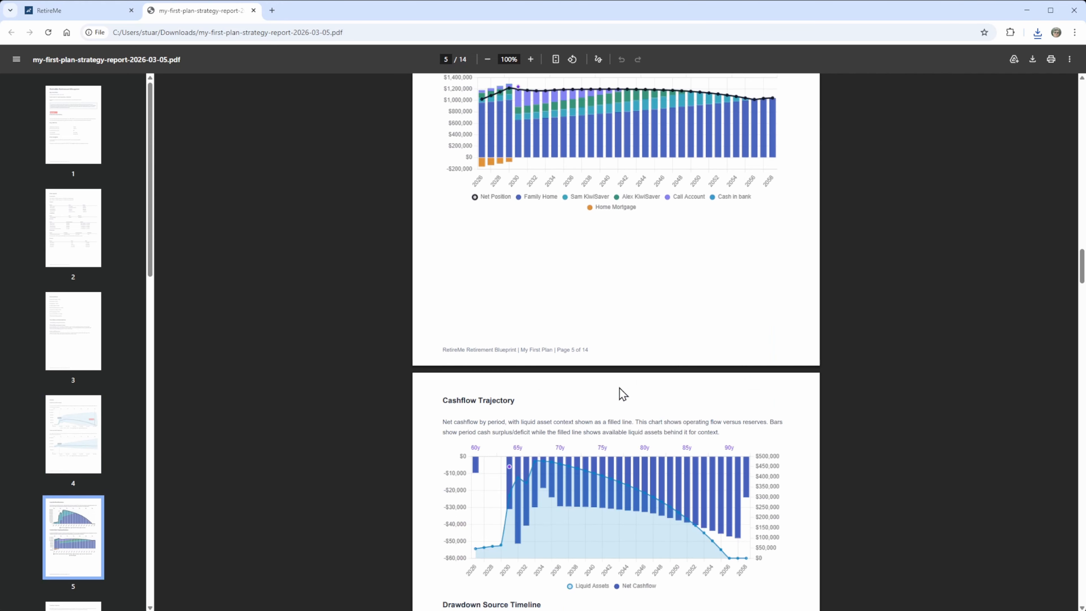
scroll(620, 388, down, 4)
scroll(636, 352, down, 5)
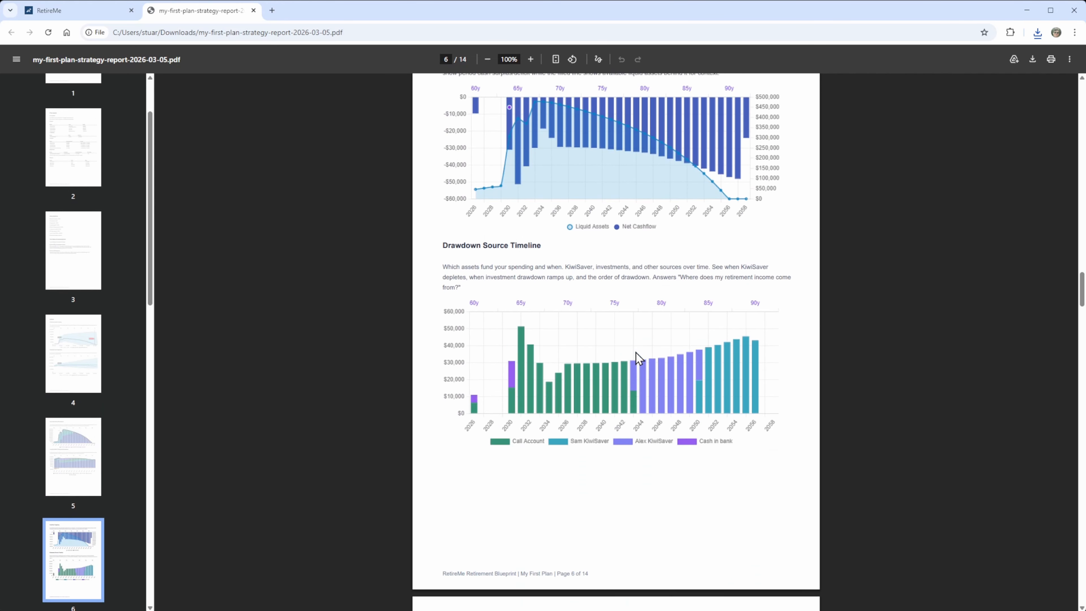
scroll(645, 380, down, 8)
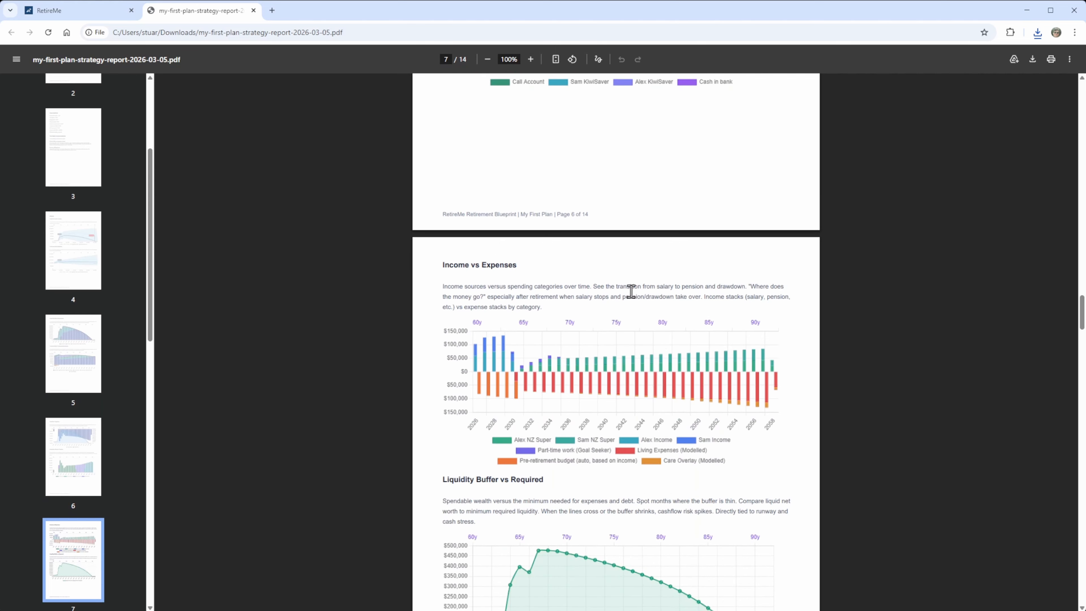
scroll(684, 404, down, 1)
scroll(671, 411, down, 5)
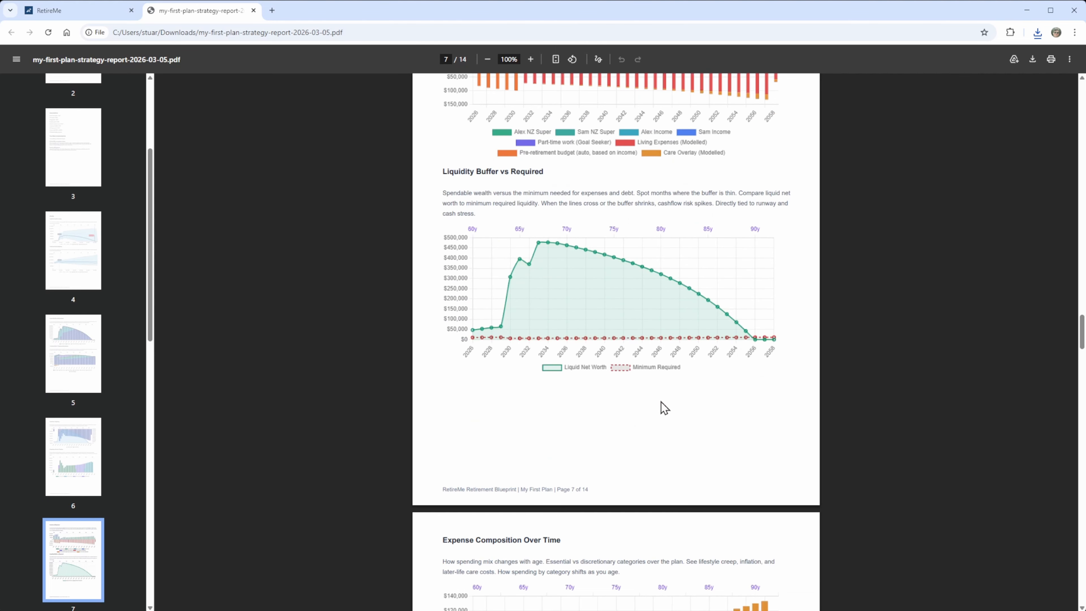
scroll(722, 361, down, 3)
scroll(722, 367, down, 4)
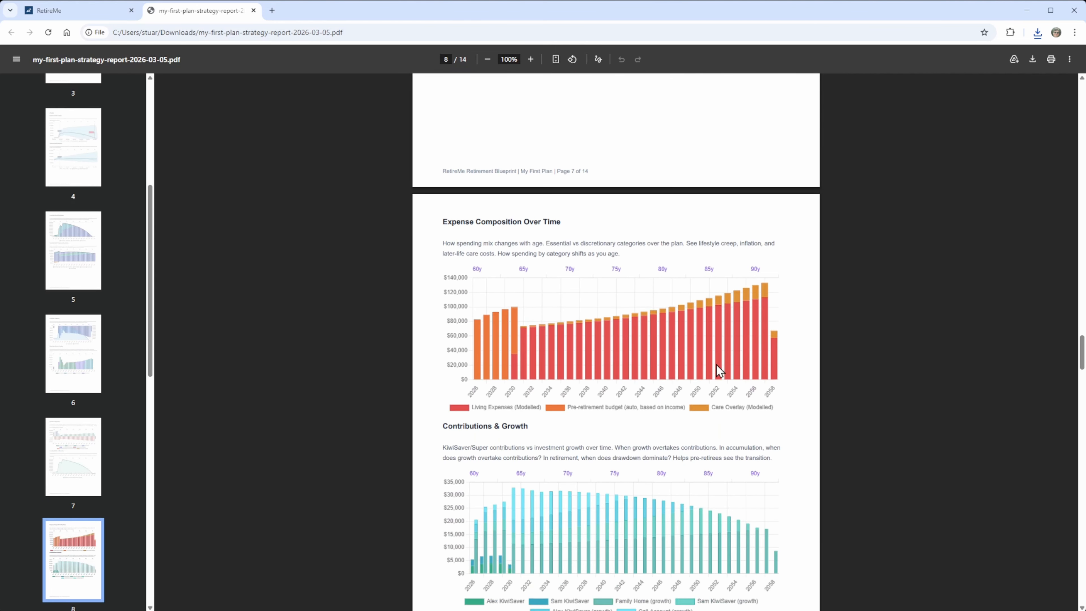
scroll(716, 365, down, 3)
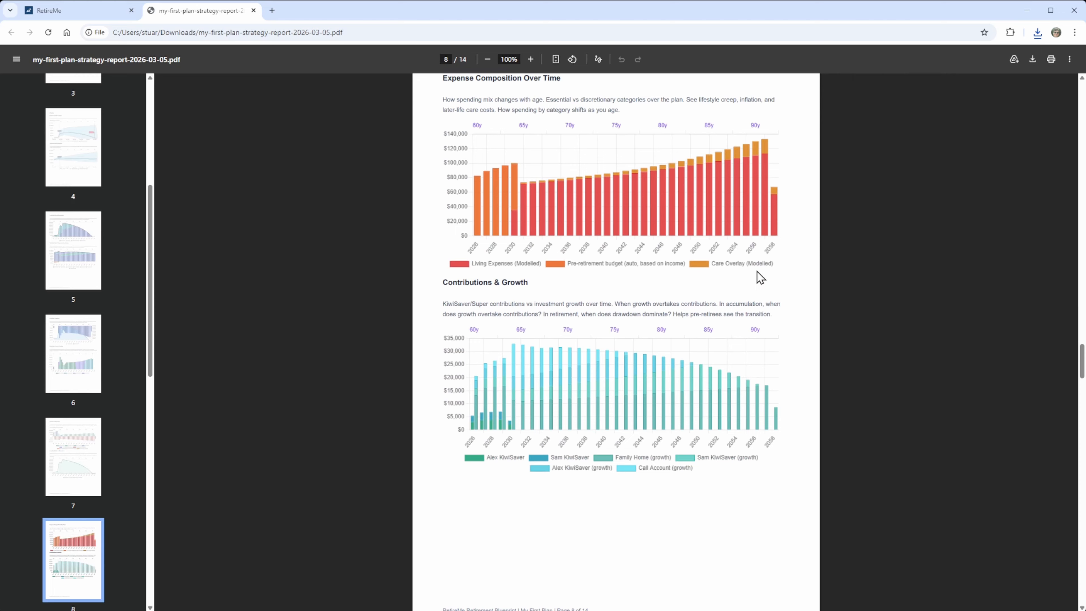
scroll(676, 305, down, 1)
Step: Examine the report's Monte Carlo percentile tables and technical methodology, and return to the executive summary on page 1
scroll(645, 392, down, 8)
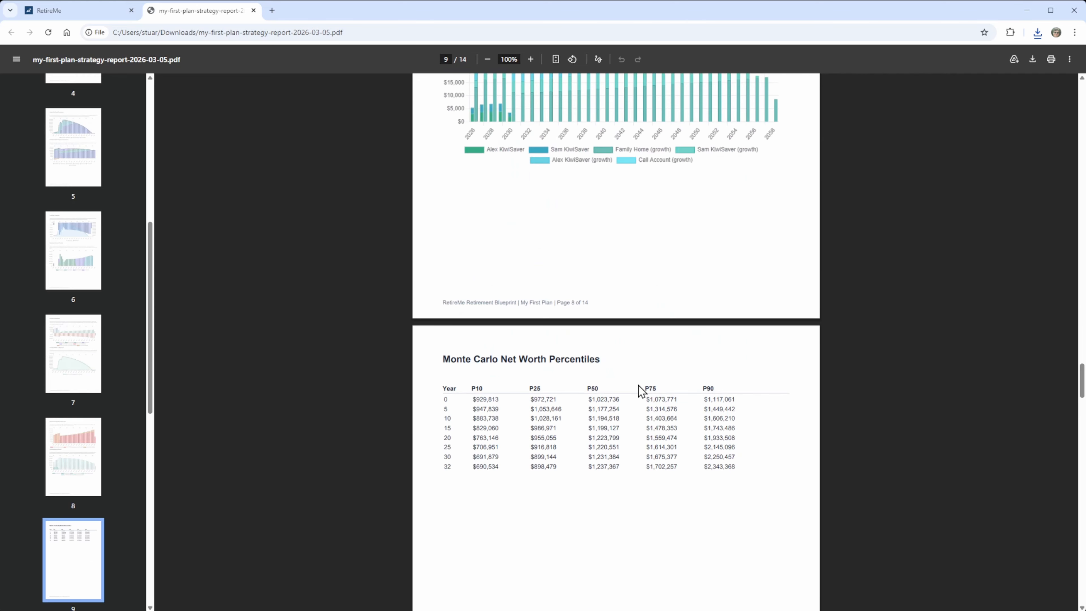
scroll(647, 283, down, 7)
scroll(593, 338, down, 15)
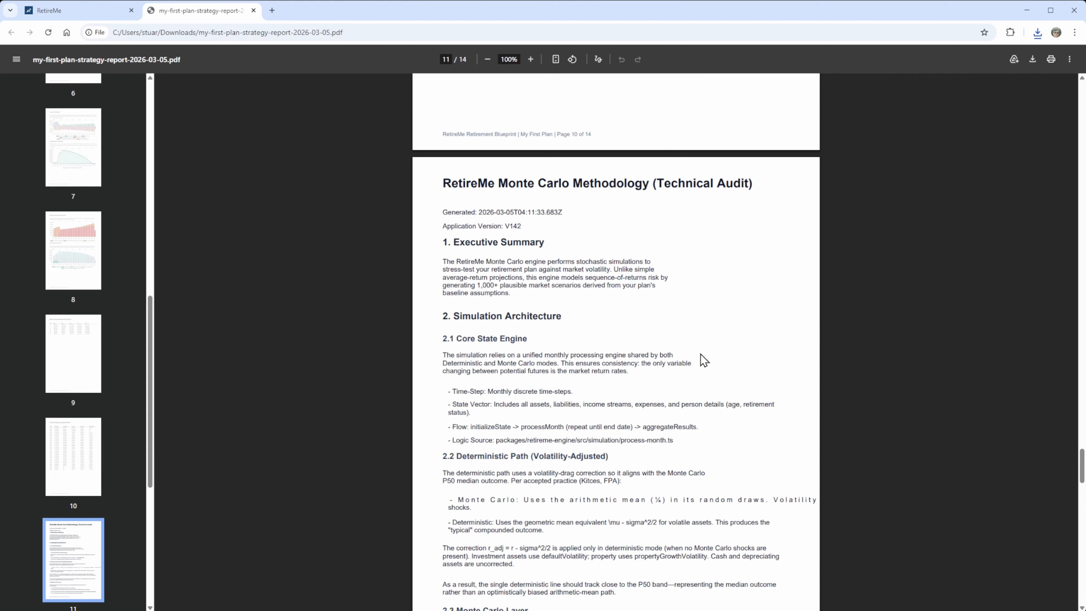
scroll(699, 357, down, 20)
scroll(697, 357, down, 5)
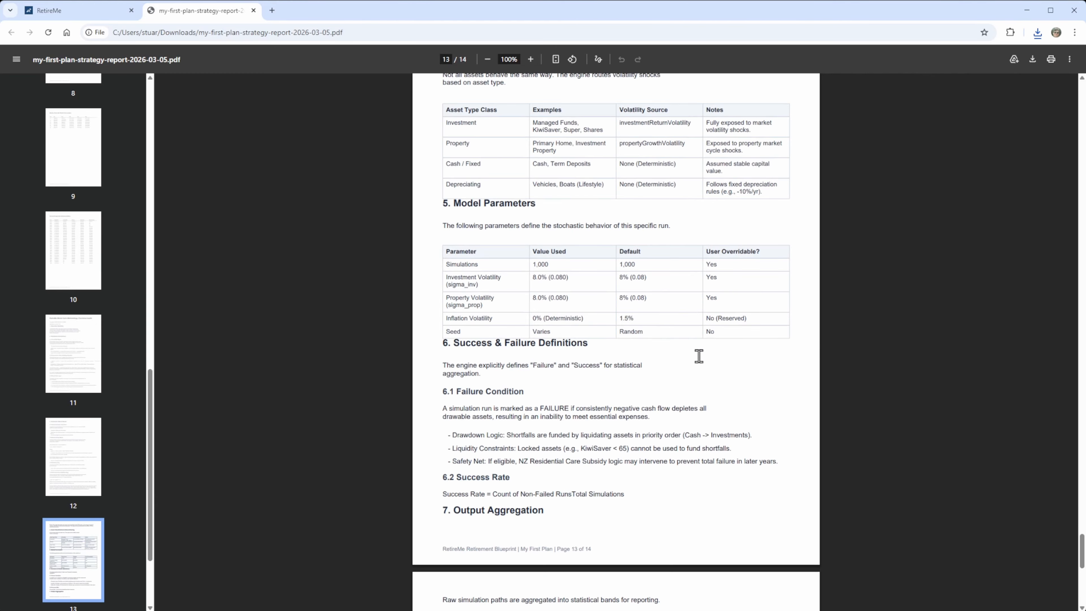
scroll(556, 488, down, 12)
scroll(571, 466, up, 7)
scroll(573, 456, up, 20)
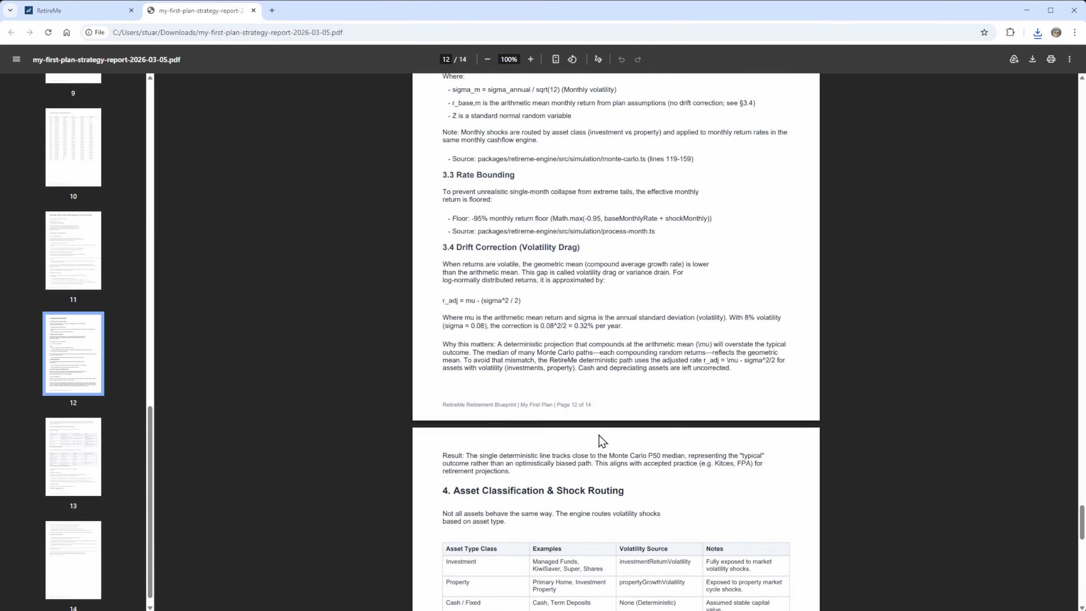
scroll(593, 428, up, 20)
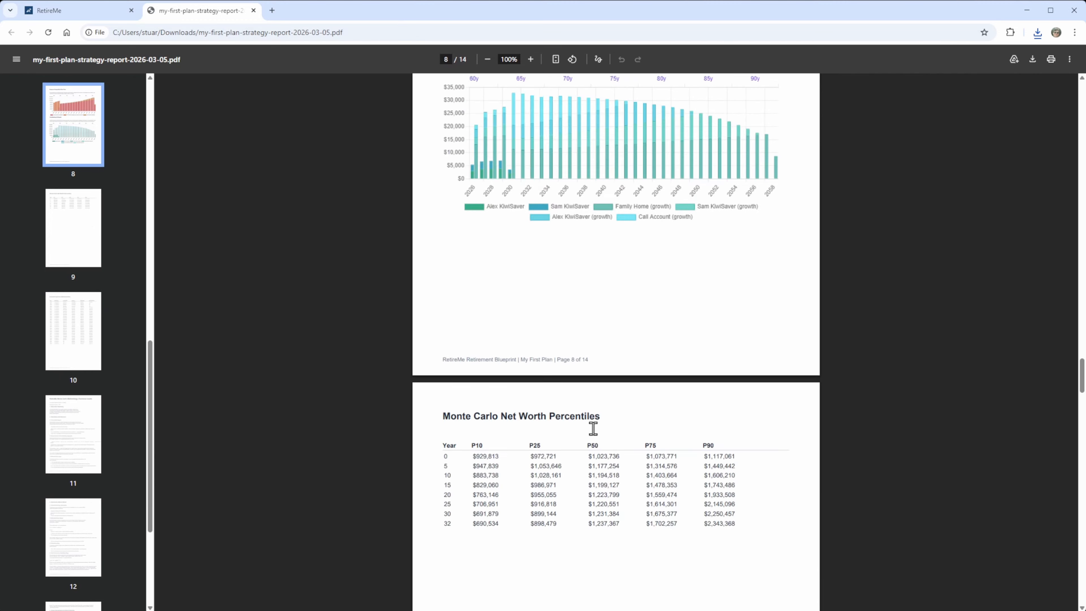
scroll(593, 429, up, 20)
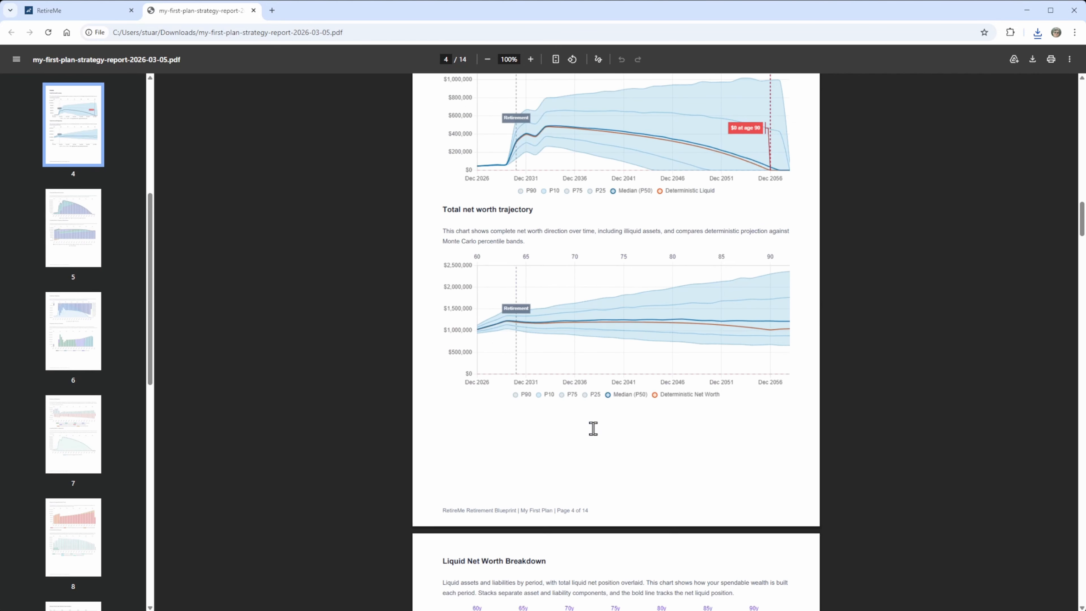
scroll(593, 428, up, 20)
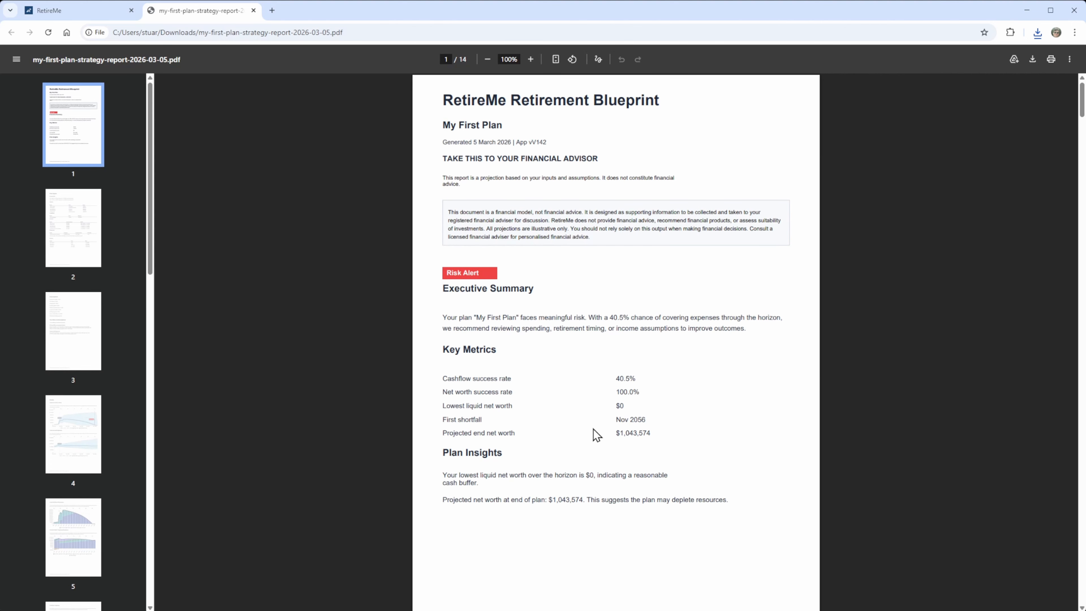
Step: Switch back to the RetireMe app and look over the plan's highlights and simulation charts once more
click(96, 10)
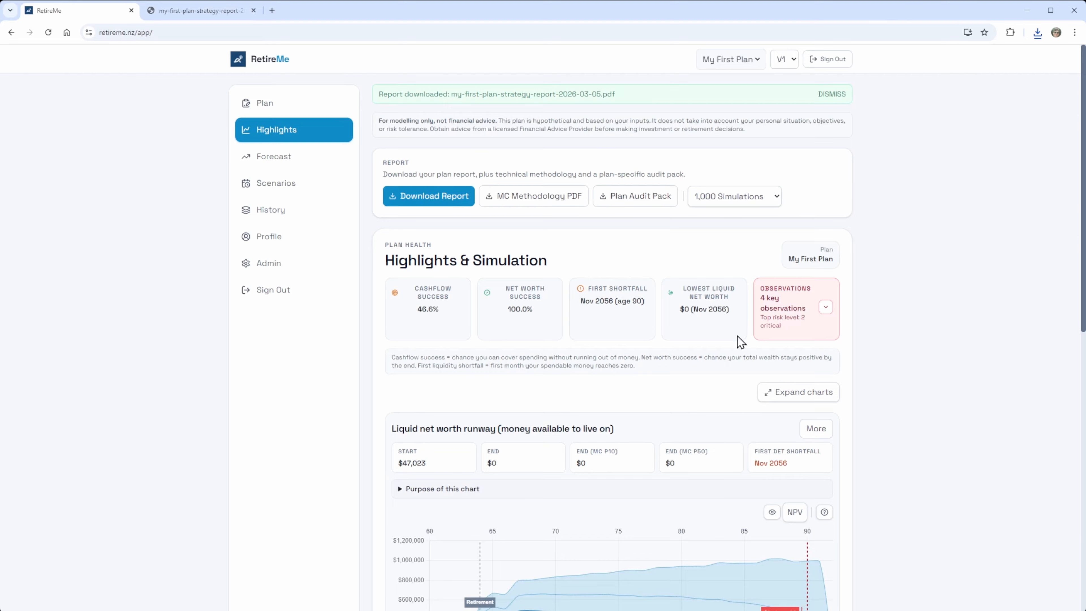
scroll(740, 342, down, 5)
scroll(741, 352, down, 5)
scroll(741, 353, up, 10)
scroll(970, 325, down, 2)
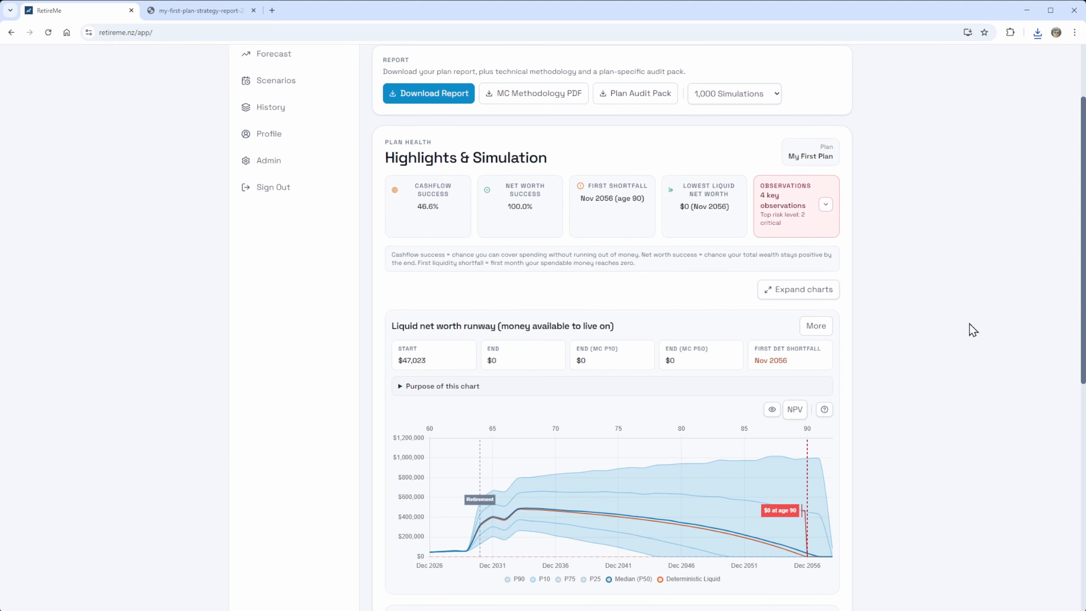
scroll(972, 329, up, 2)
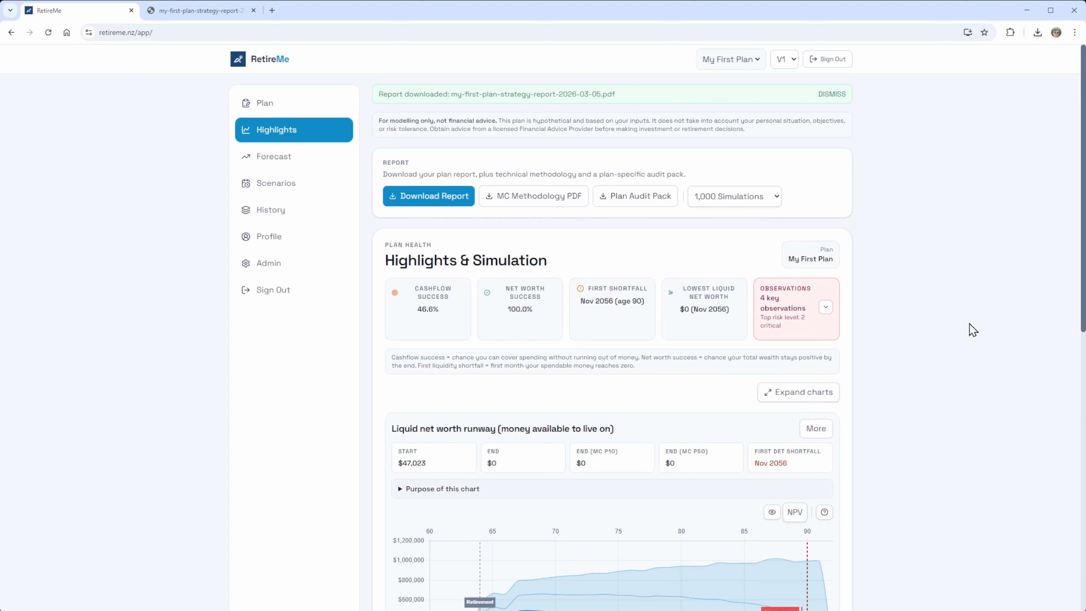